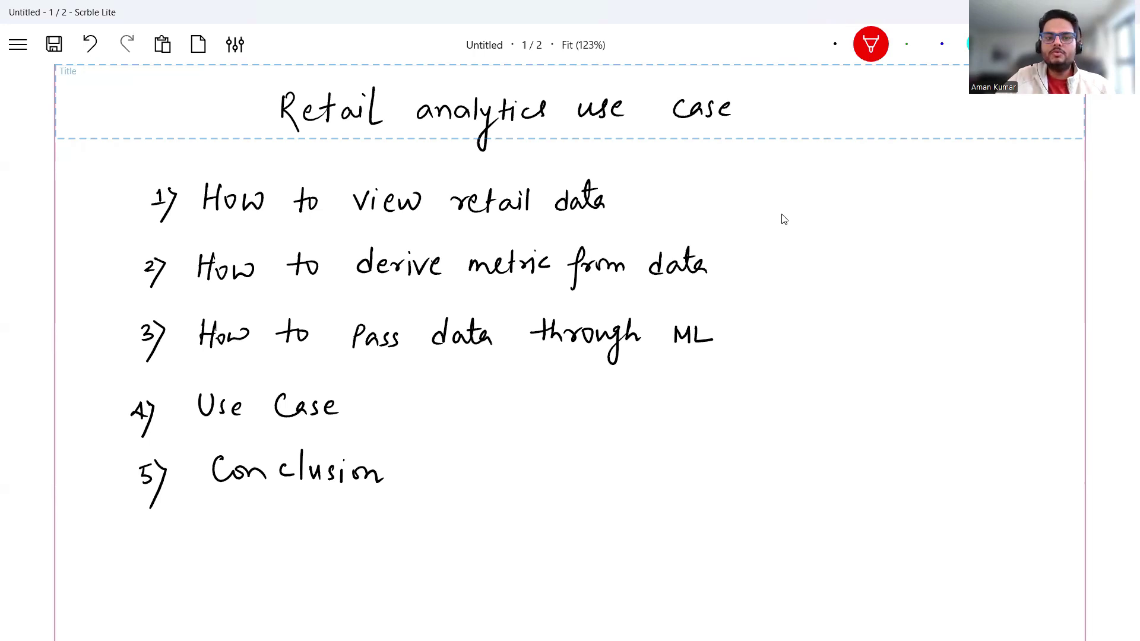
# Mark up the agenda in red: underline the key phrases of items 1 to 3, tick items 4 and 5, and box "view retail data".
pyautogui.moveTo(358, 225); pyautogui.dragTo(619, 223)
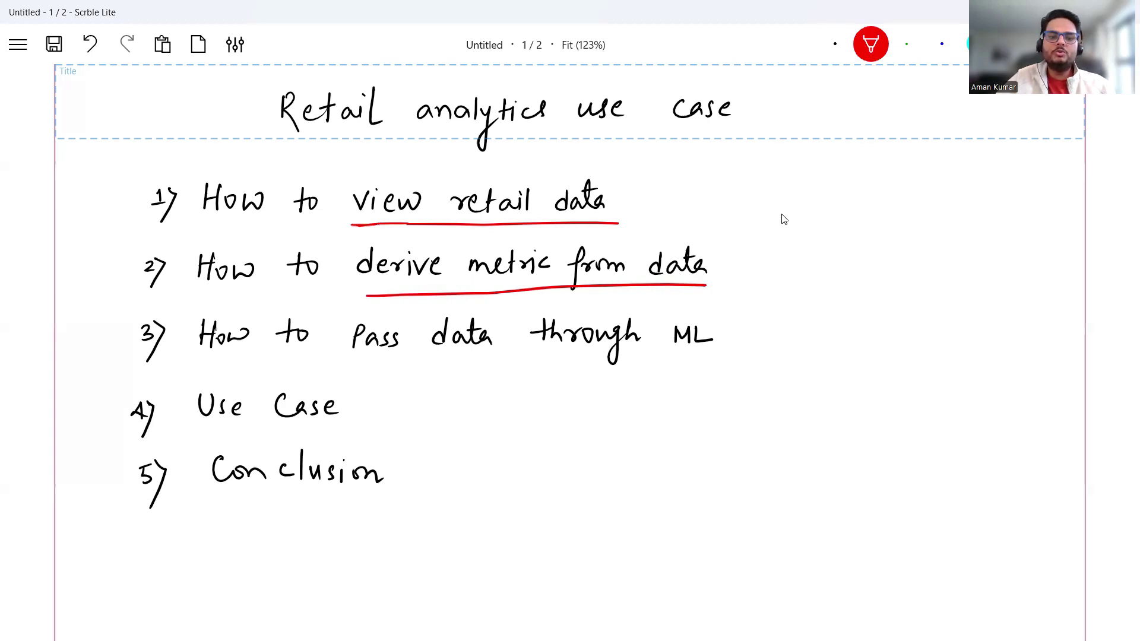
pyautogui.moveTo(347, 367); pyautogui.dragTo(712, 358)
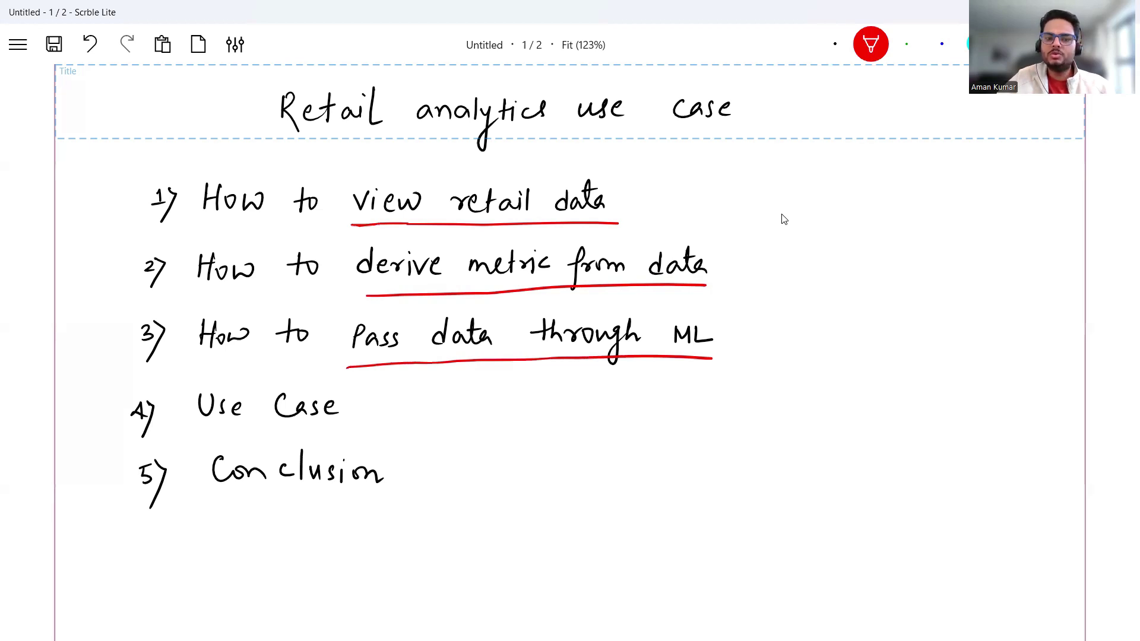
pyautogui.moveTo(344, 419)
pyautogui.mouseDown()
pyautogui.moveTo(350, 430)
pyautogui.moveTo(476, 404)
pyautogui.mouseUp()
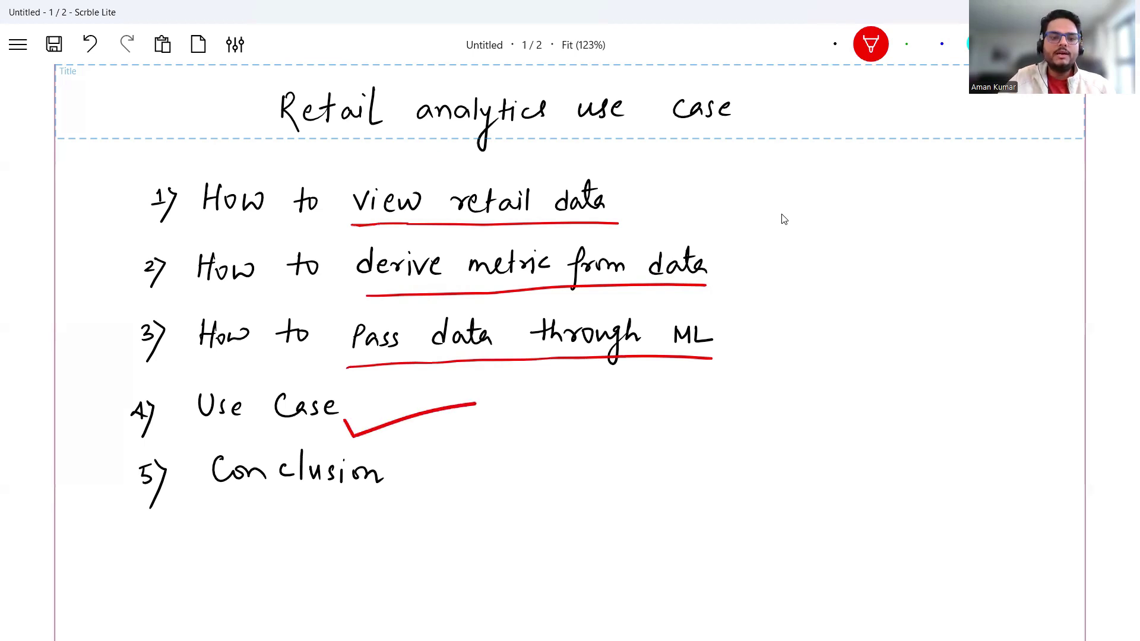
pyautogui.moveTo(399, 468); pyautogui.dragTo(524, 449)
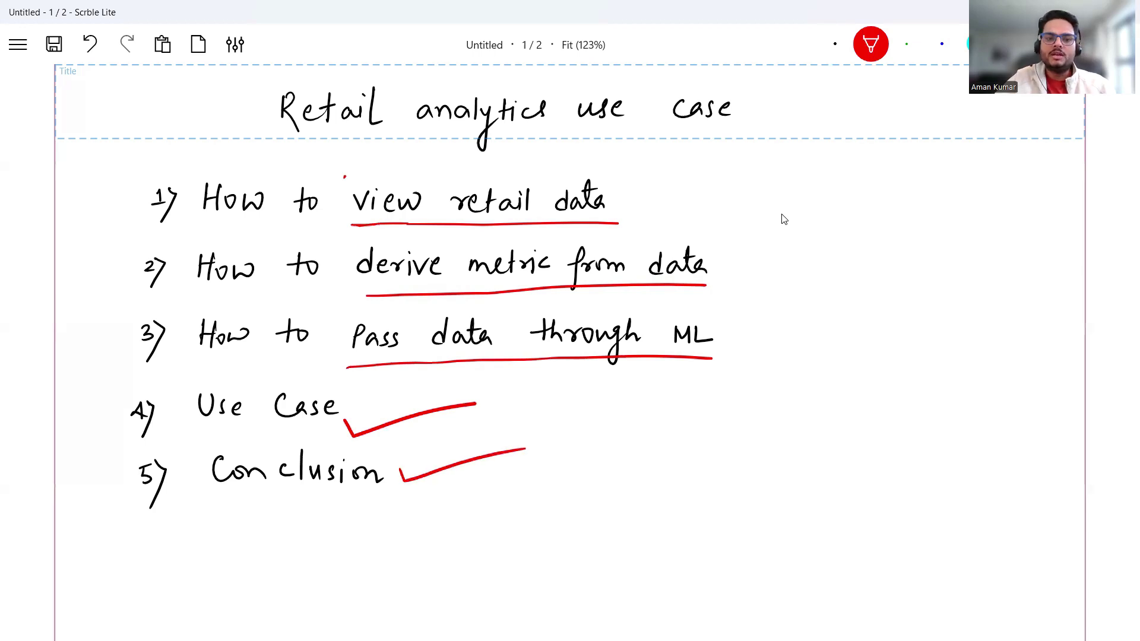
pyautogui.moveTo(344, 176)
pyautogui.mouseDown()
pyautogui.moveTo(346, 223)
pyautogui.moveTo(350, 168)
pyautogui.moveTo(616, 163)
pyautogui.moveTo(622, 225)
pyautogui.mouseUp()
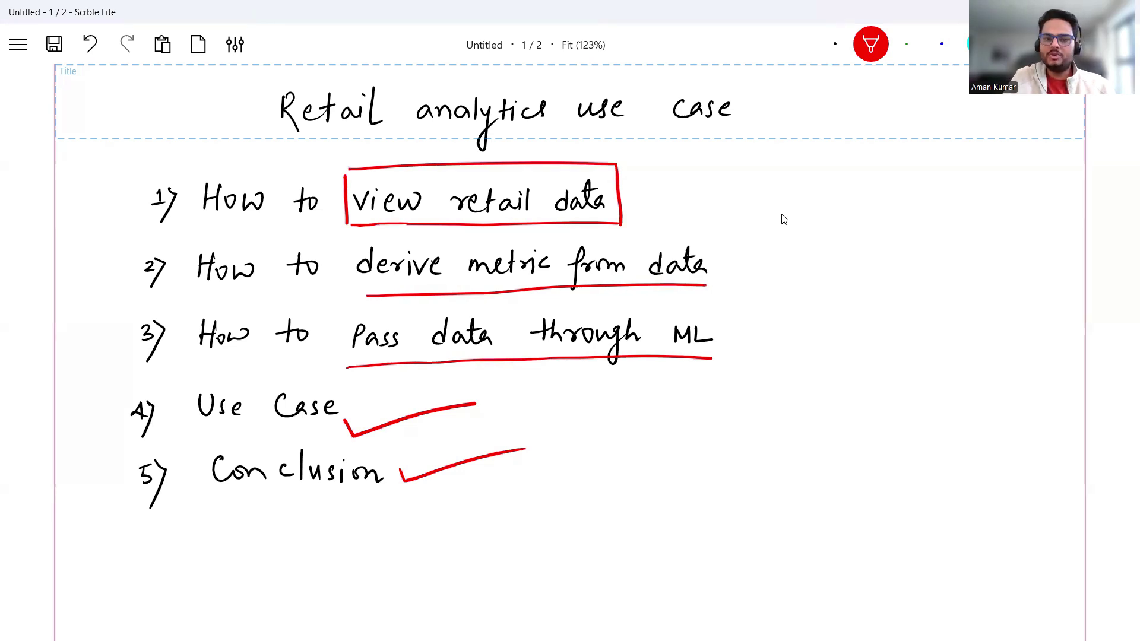
# Switch to the online_retail_II workbook in Excel and examine each field of the first transaction record in row 2.
pyautogui.moveTo(772, 639)
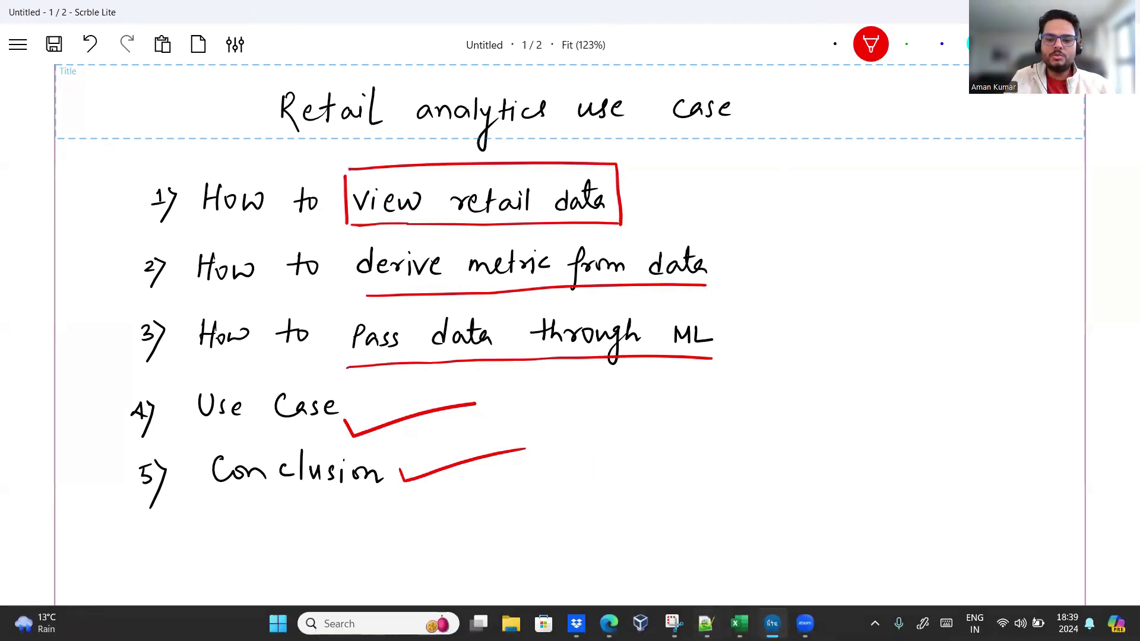
pyautogui.click(771, 623)
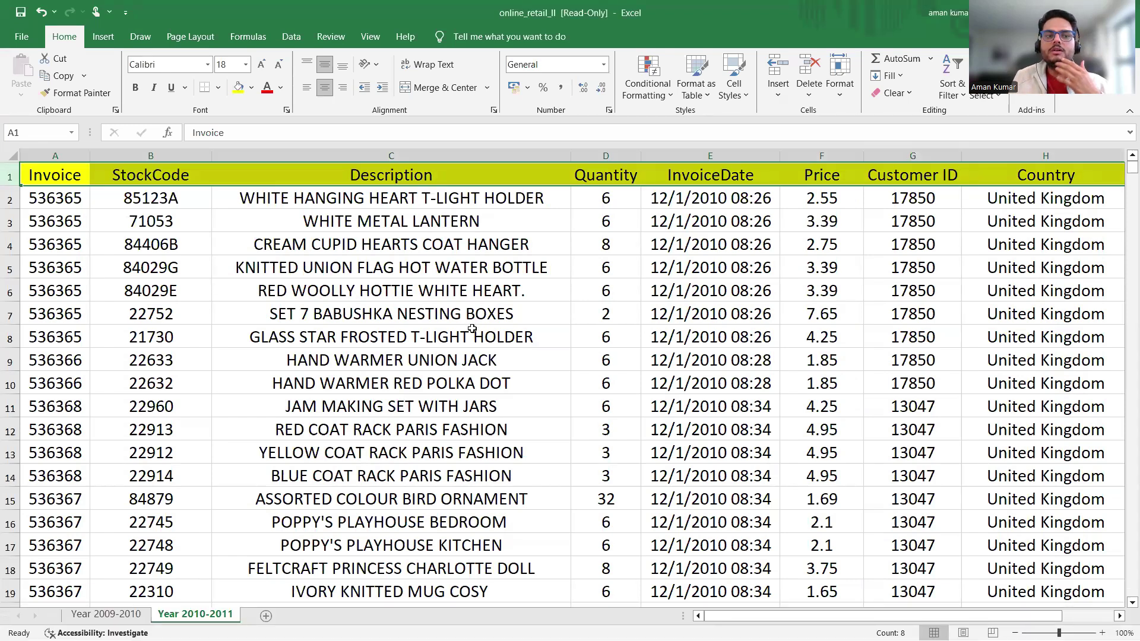
pyautogui.click(96, 197)
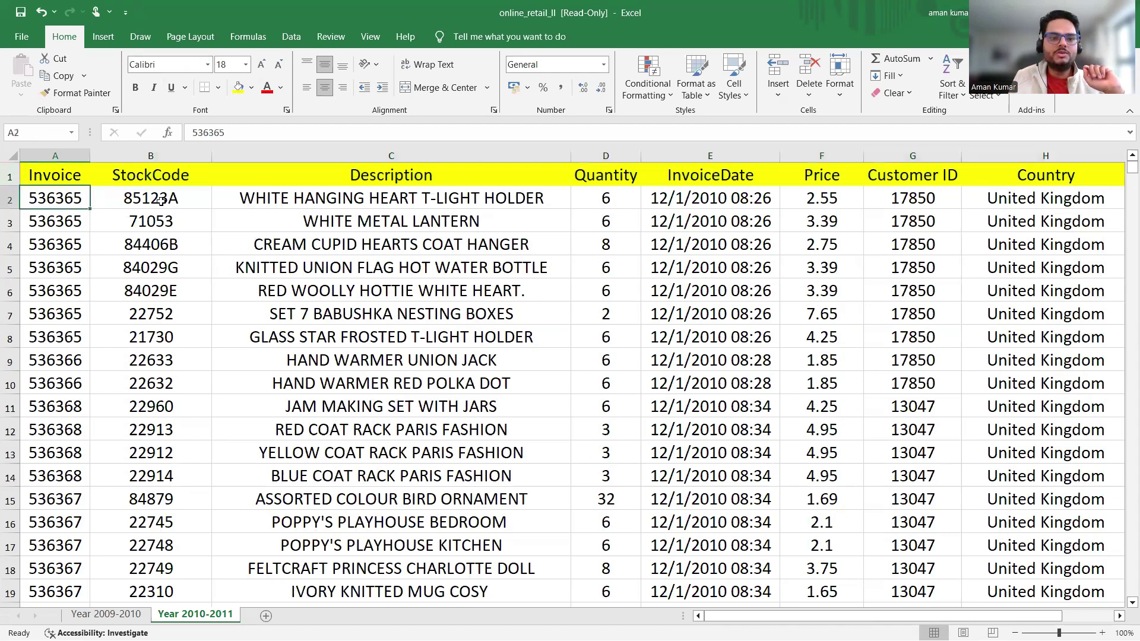
pyautogui.click(10, 198)
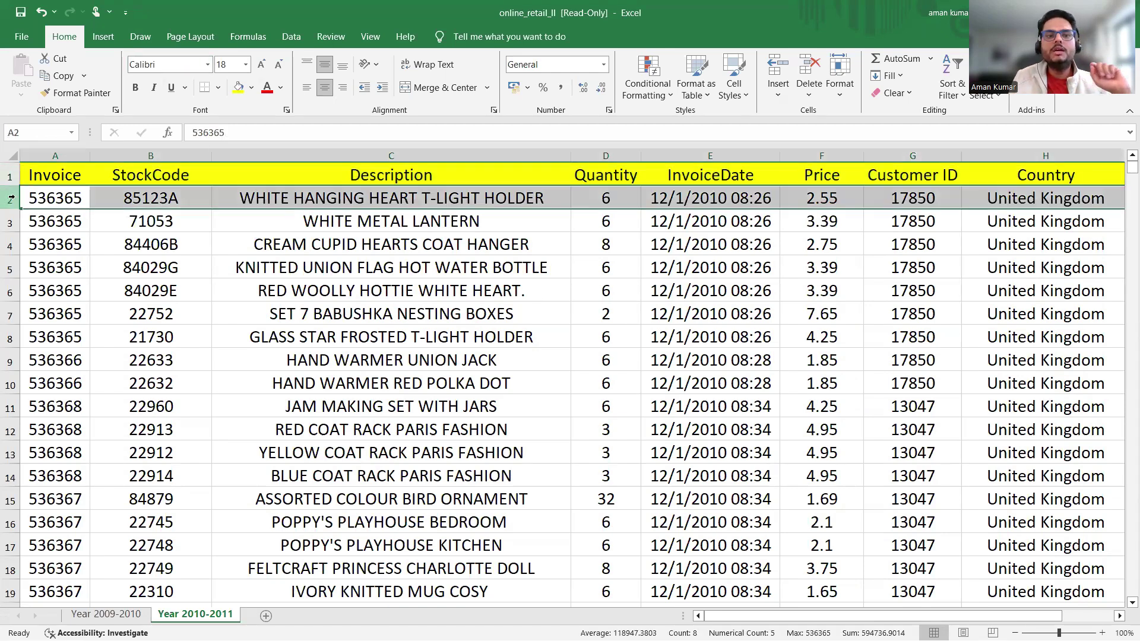
pyautogui.click(469, 199)
pyautogui.click(612, 200)
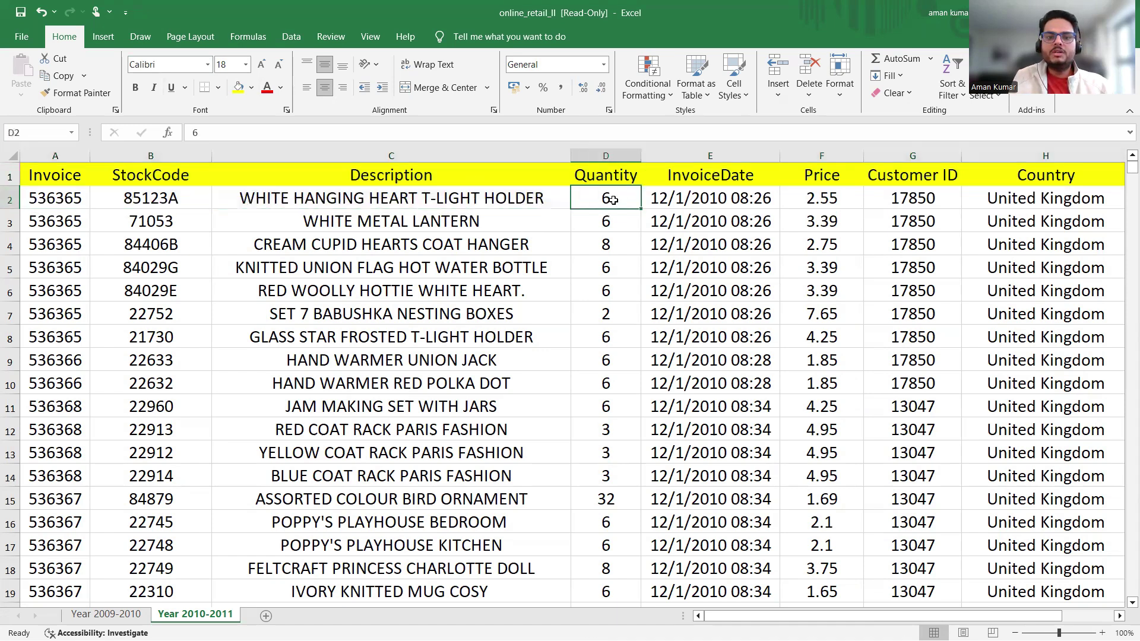
pyautogui.click(693, 200)
pyautogui.click(823, 198)
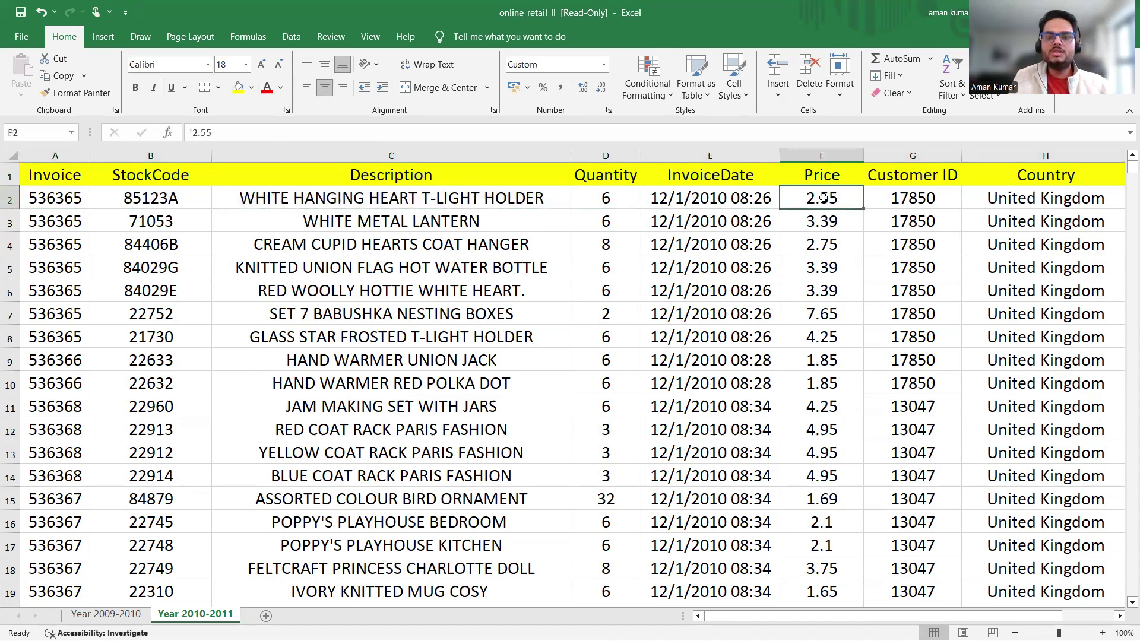
pyautogui.click(927, 200)
pyautogui.click(1042, 197)
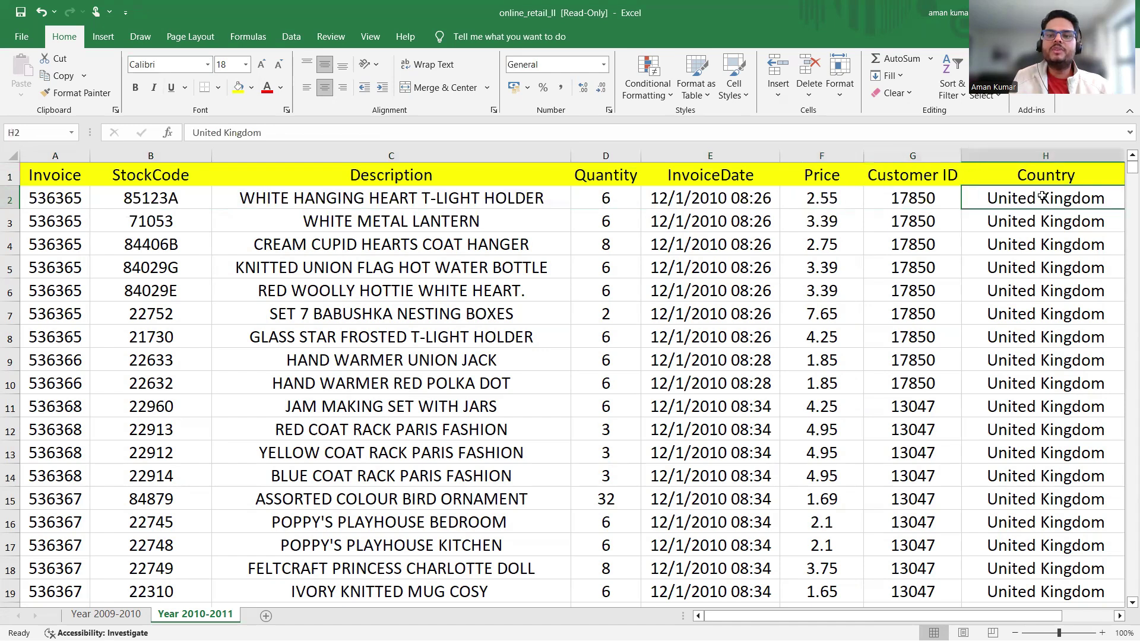
pyautogui.moveTo(985, 619)
pyautogui.mouseDown()
pyautogui.moveTo(1003, 618)
pyautogui.moveTo(988, 618)
pyautogui.mouseUp()
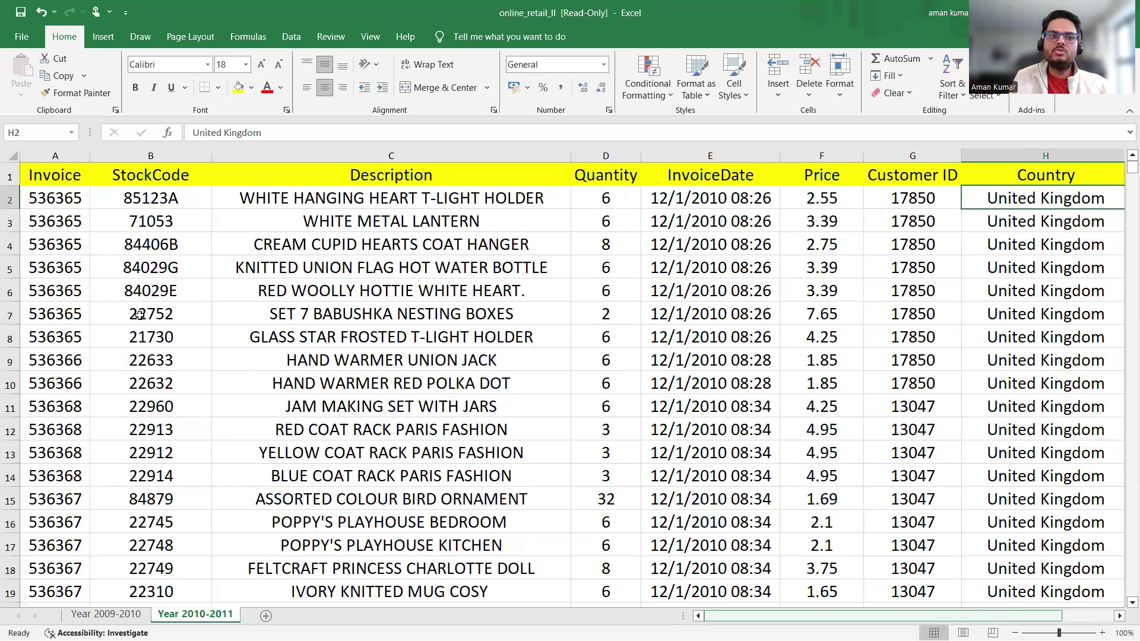
pyautogui.click(9, 201)
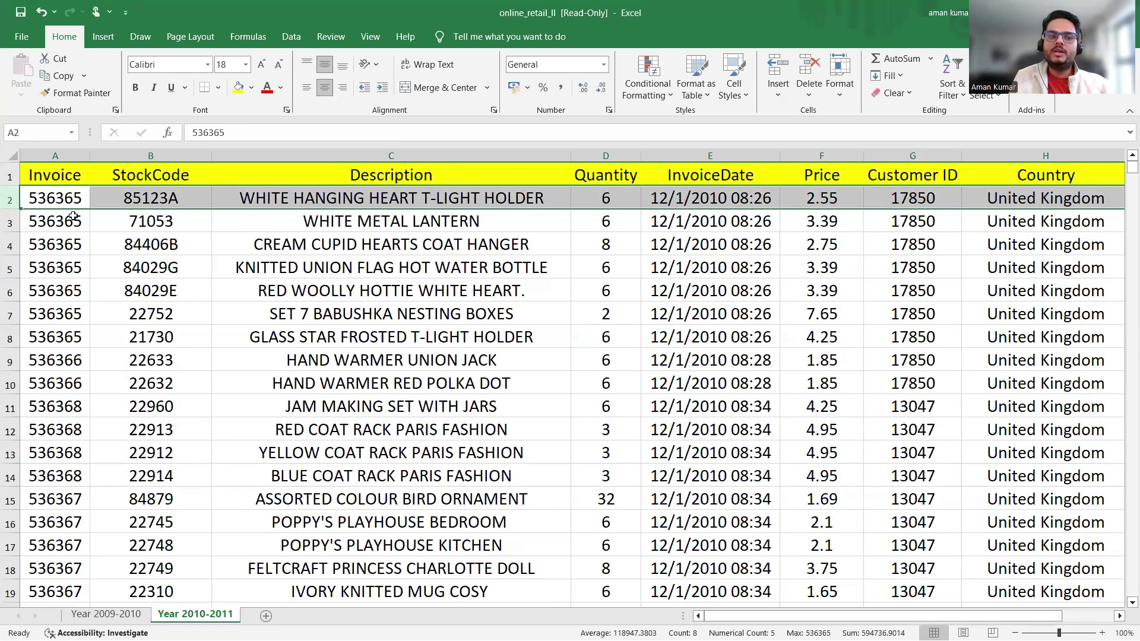
# Fill the Invoice cells A2:A8 with light blue to mark the lines of the first invoice.
pyautogui.moveTo(36, 201); pyautogui.dragTo(51, 326)
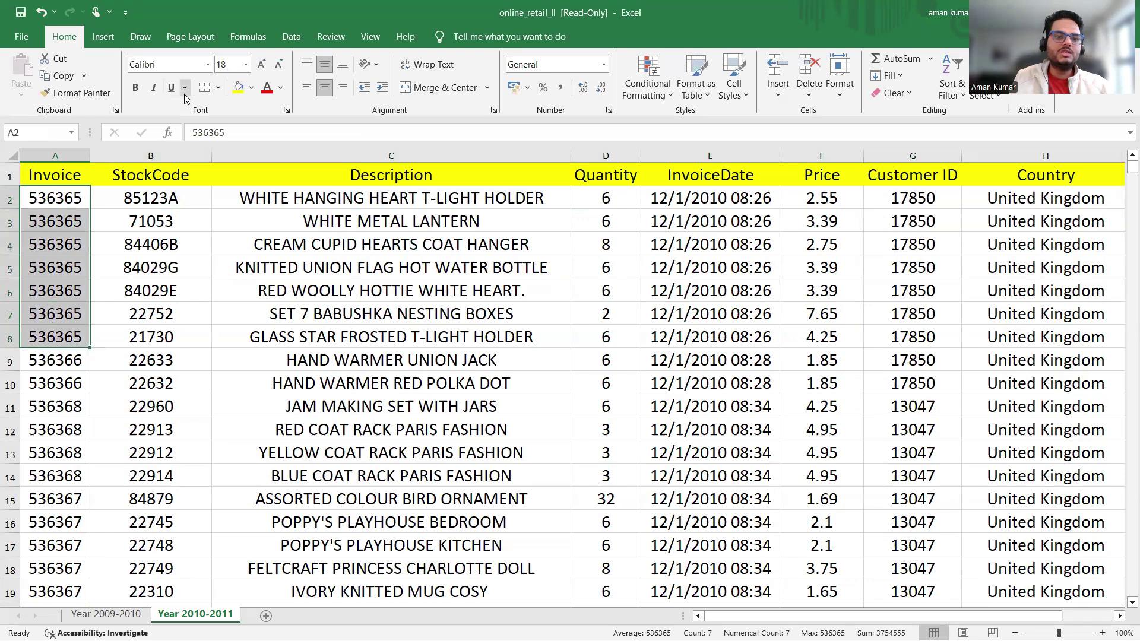
pyautogui.click(251, 89)
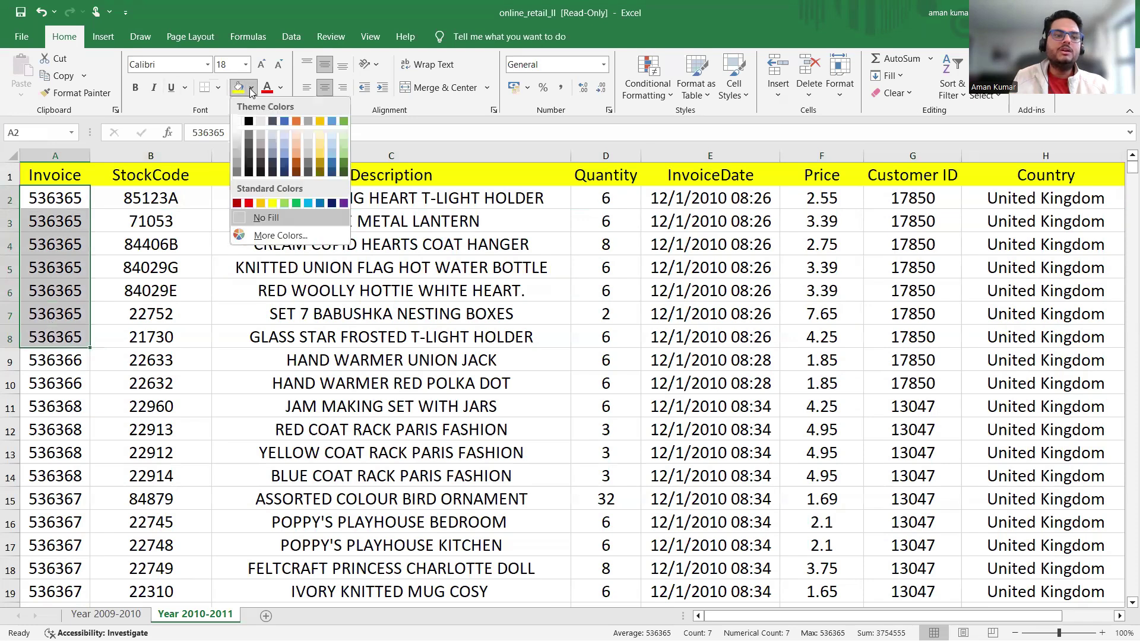
pyautogui.click(308, 202)
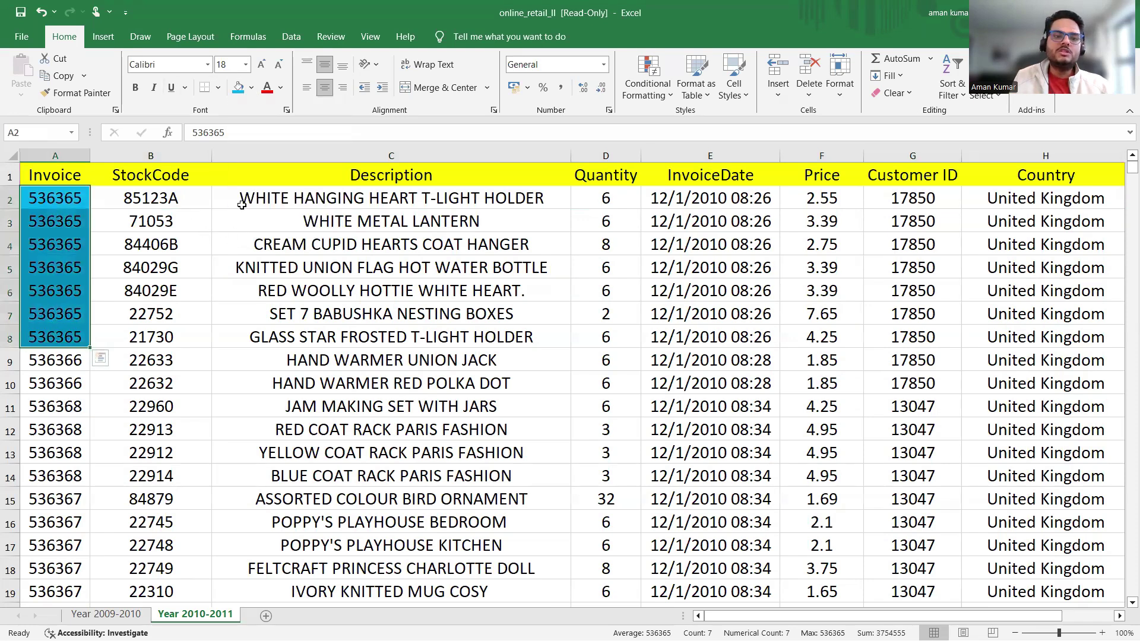
# Examine the product descriptions belonging to the highlighted invoice, the next invoice's items, and the sheet as a whole.
pyautogui.moveTo(264, 203); pyautogui.dragTo(268, 332)
pyautogui.click(119, 402)
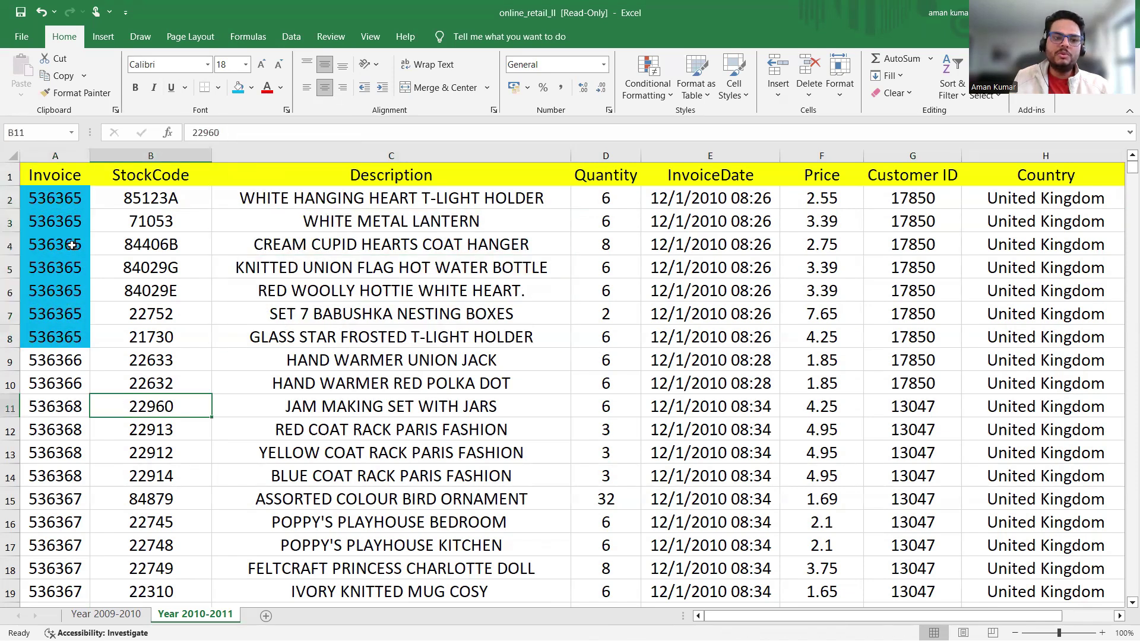
pyautogui.click(343, 293)
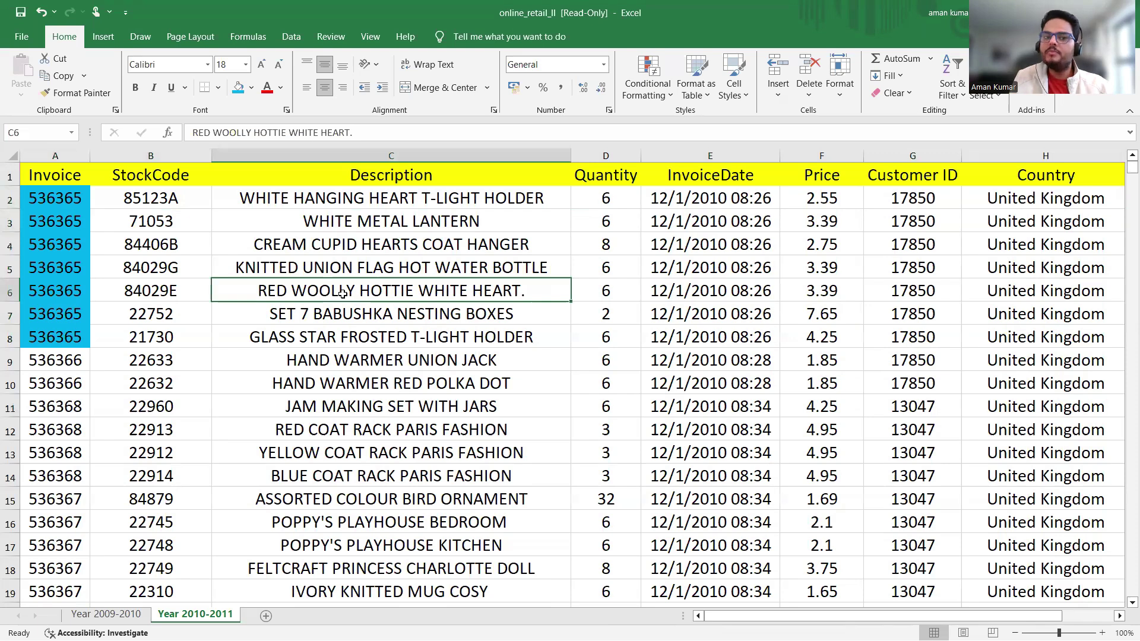
pyautogui.click(350, 254)
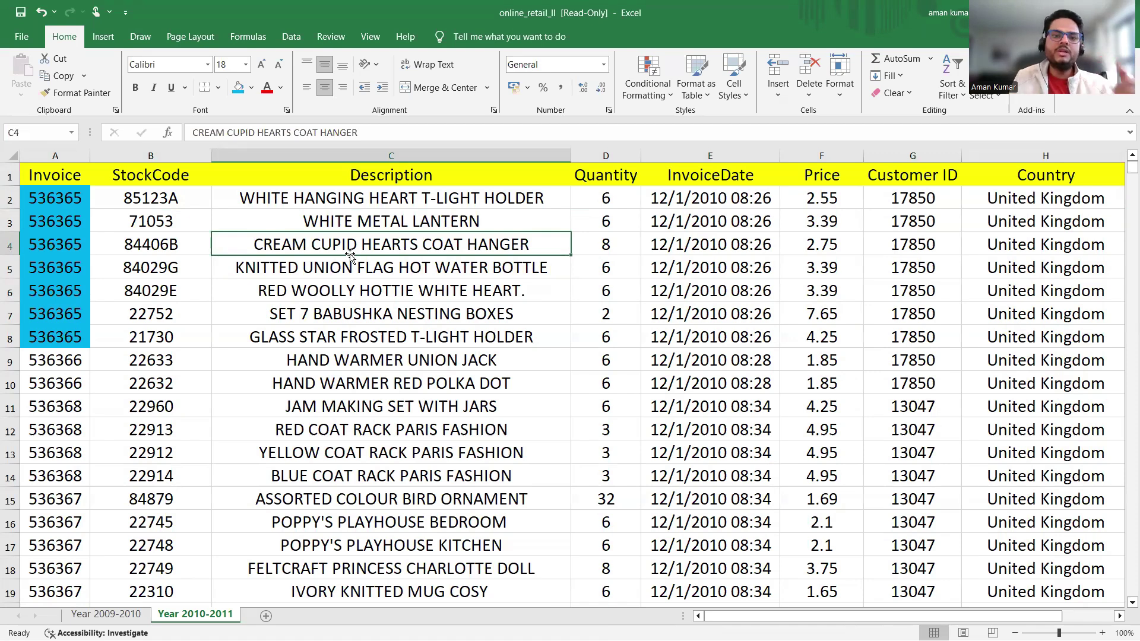
pyautogui.click(282, 197)
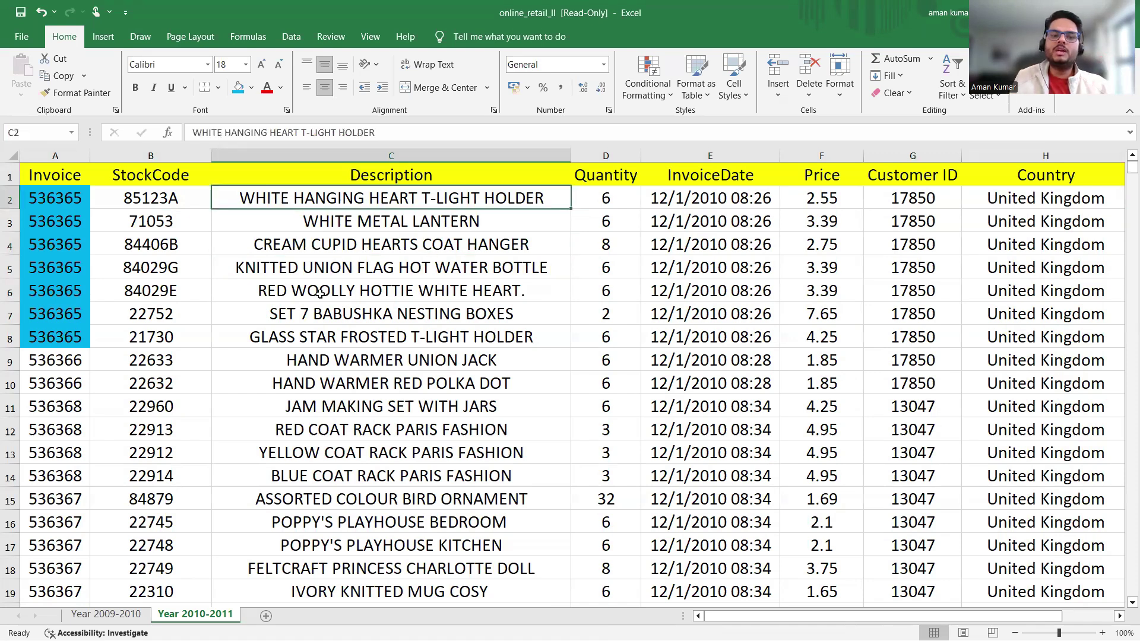
pyautogui.click(347, 216)
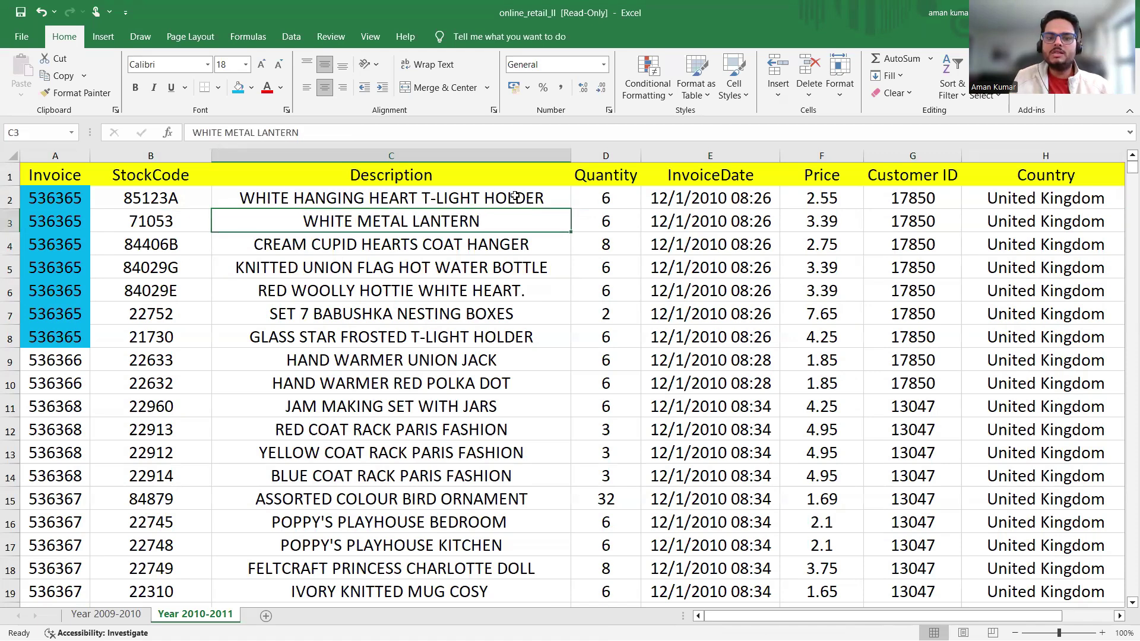
pyautogui.click(403, 356)
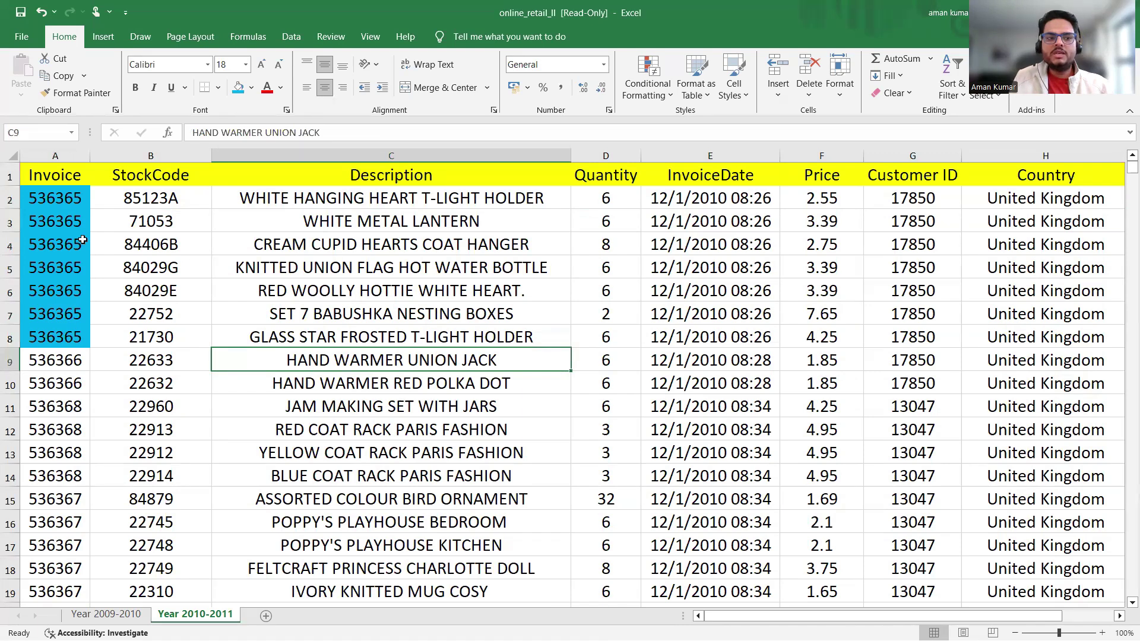
pyautogui.click(15, 157)
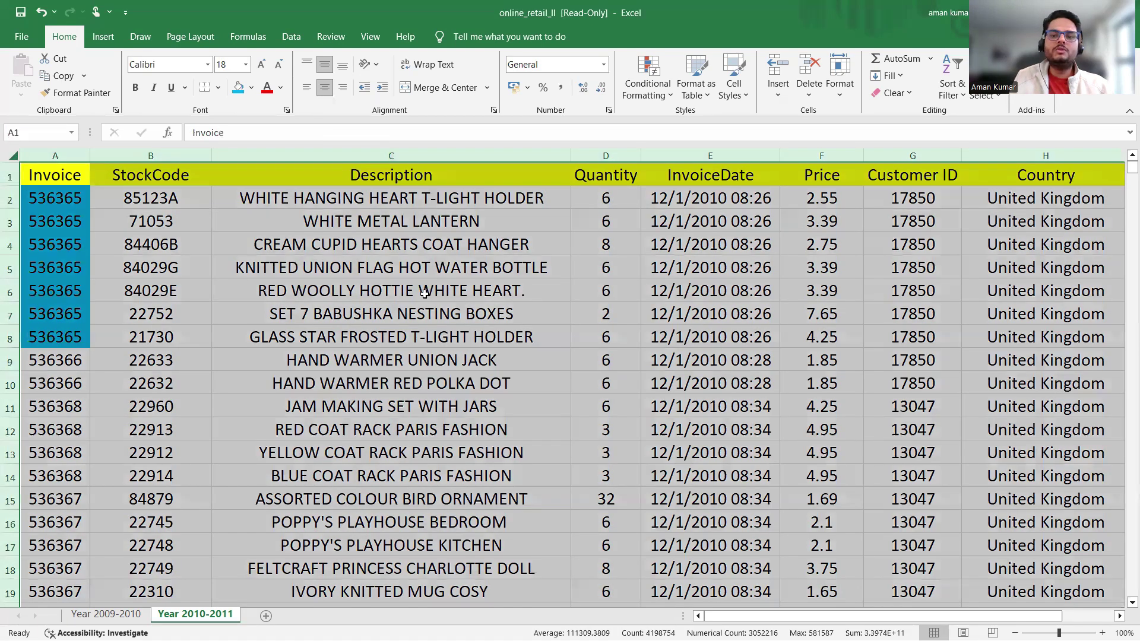
pyautogui.click(426, 292)
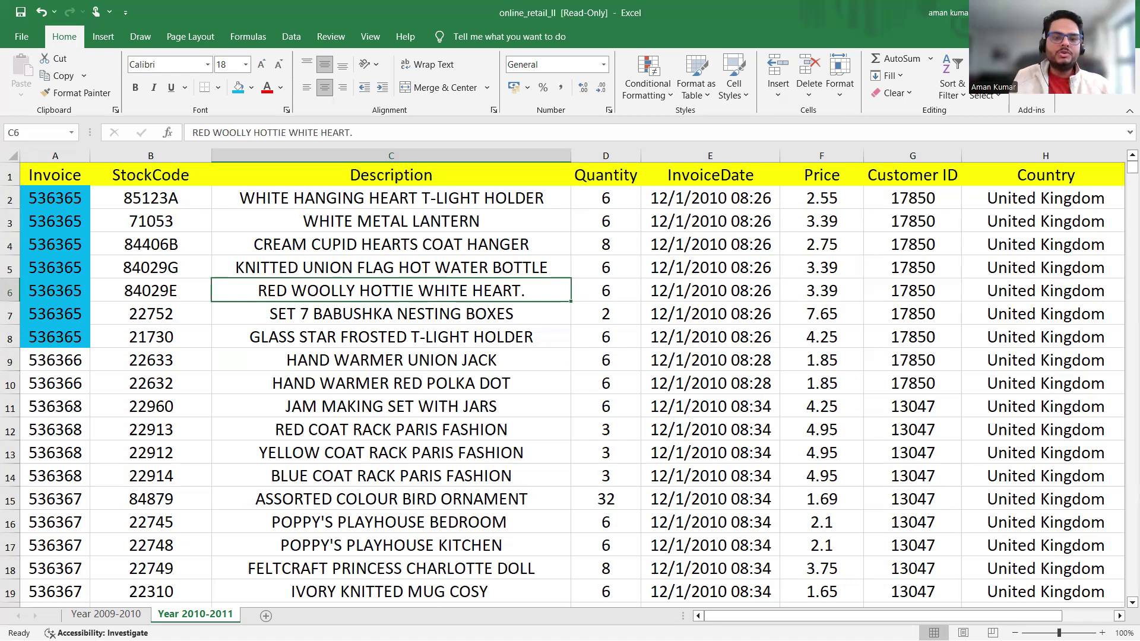
# Switch to Scrble Lite and handwrite the heading "Customer" in black in the blank area below the agenda.
pyautogui.moveTo(641, 623)
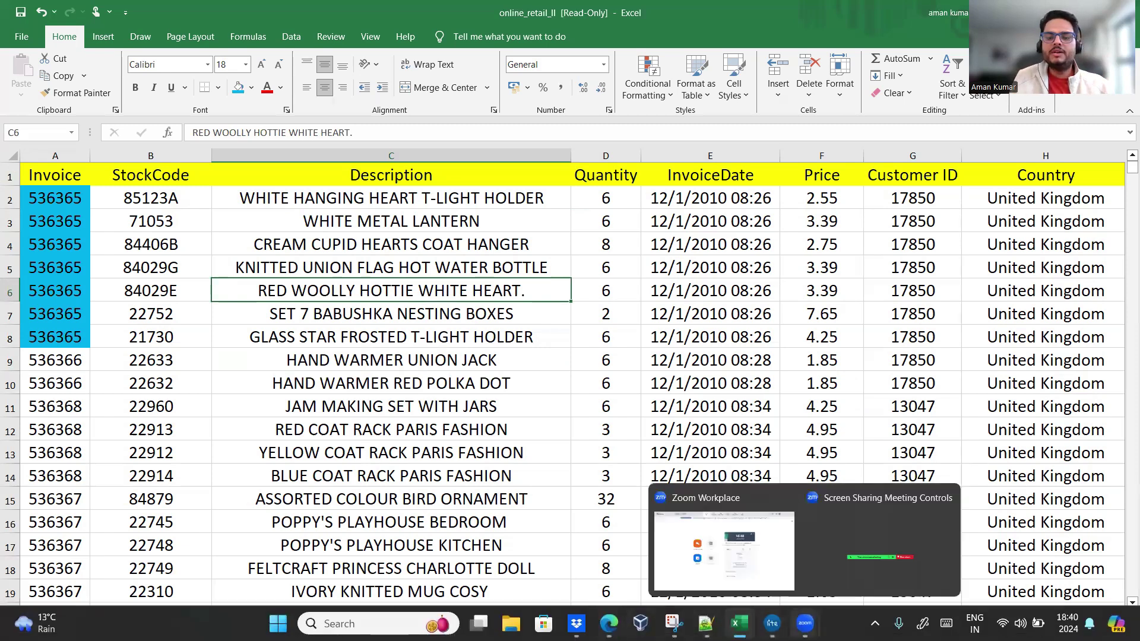
pyautogui.click(772, 624)
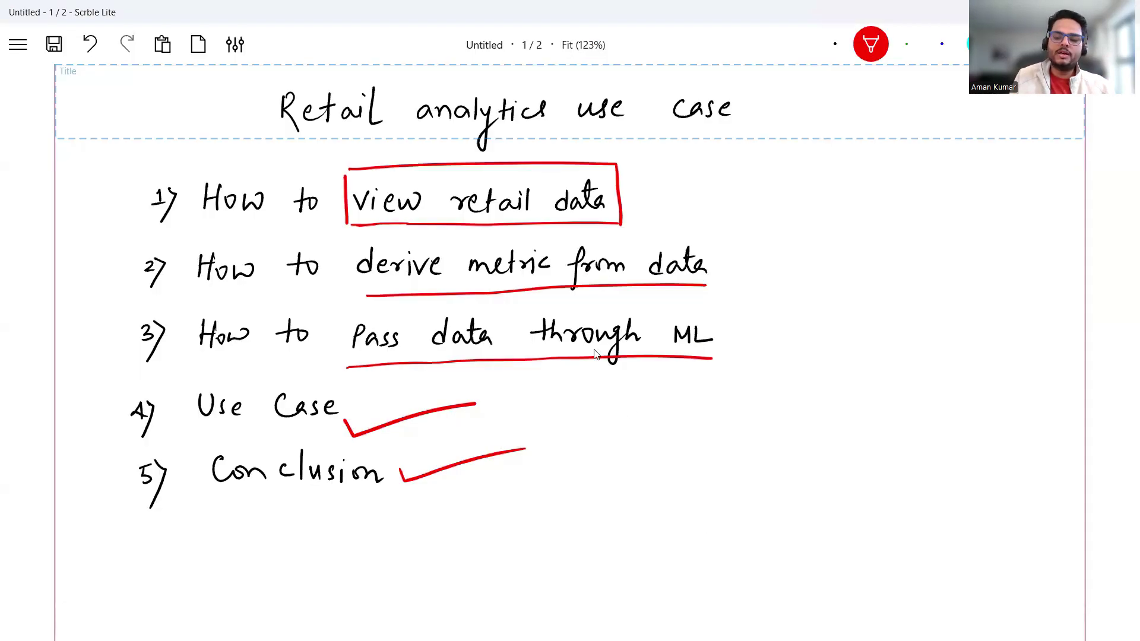
pyautogui.scroll(-1, 597, 355)
pyautogui.scroll(-10, 597, 355)
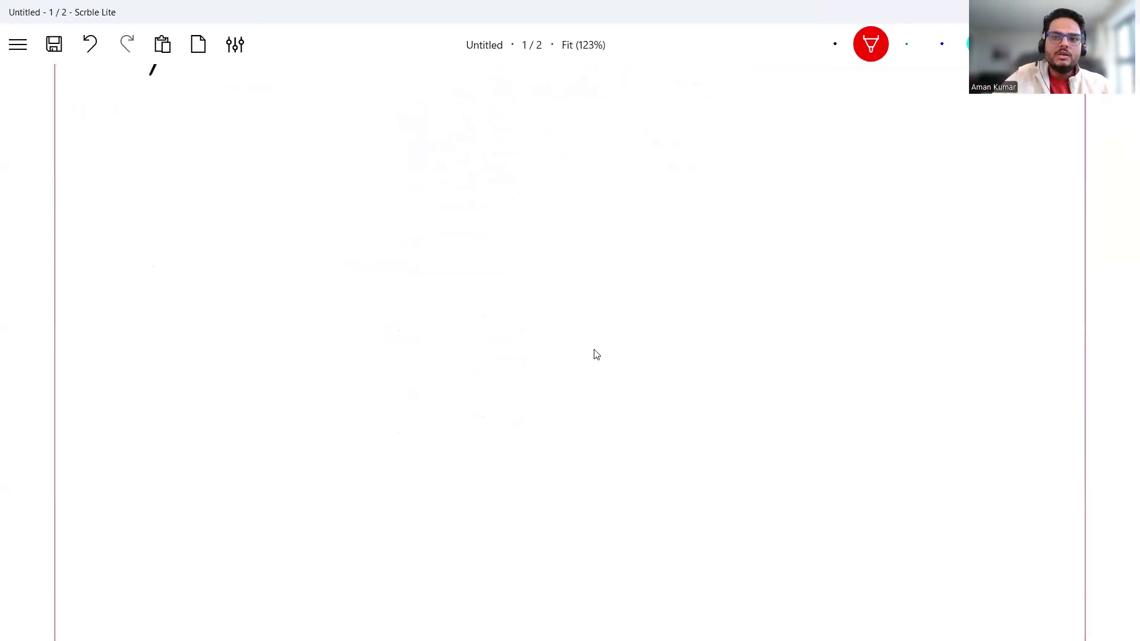
pyautogui.press('1')
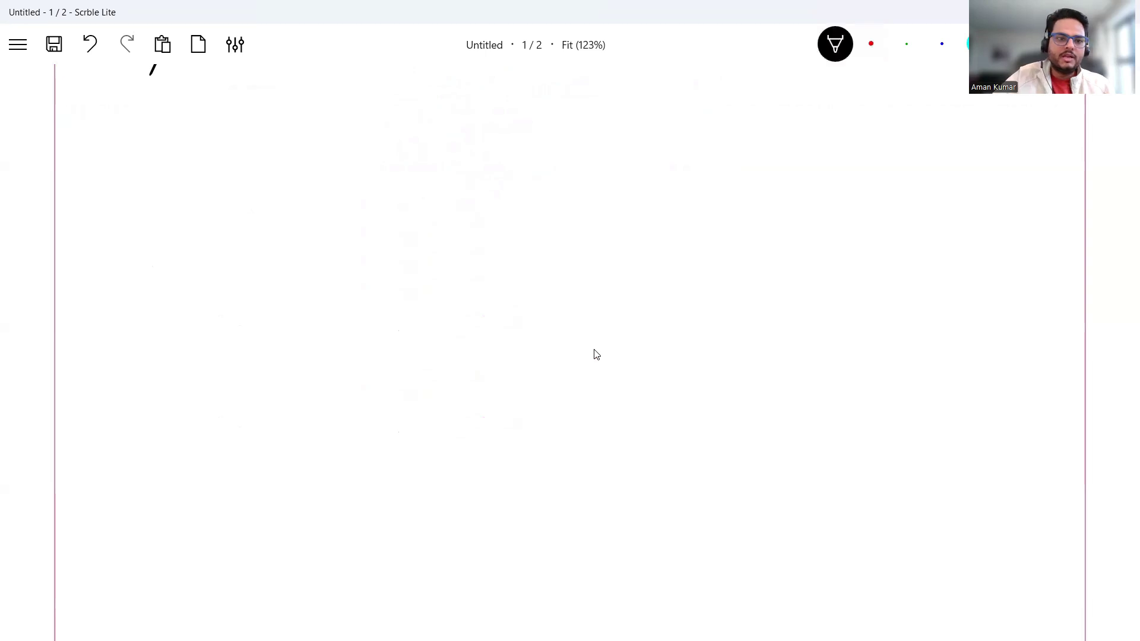
pyautogui.moveTo(172, 142)
pyautogui.mouseDown()
pyautogui.moveTo(171, 168)
pyautogui.moveTo(220, 173)
pyautogui.mouseUp()
pyautogui.moveTo(213, 158)
pyautogui.mouseDown()
pyautogui.moveTo(258, 169)
pyautogui.moveTo(306, 152)
pyautogui.mouseUp()
# Handwrite the headings "Product" and "Transactions" in black, spaced out in the same row as "Customer".
pyautogui.moveTo(530, 137)
pyautogui.mouseDown()
pyautogui.moveTo(530, 166)
pyautogui.moveTo(539, 135)
pyautogui.moveTo(561, 150)
pyautogui.mouseUp()
pyautogui.moveTo(567, 148)
pyautogui.mouseDown()
pyautogui.moveTo(565, 161)
pyautogui.moveTo(592, 156)
pyautogui.mouseUp()
pyautogui.moveTo(585, 148)
pyautogui.mouseDown()
pyautogui.moveTo(588, 160)
pyautogui.moveTo(620, 161)
pyautogui.mouseUp()
pyautogui.moveTo(631, 135)
pyautogui.mouseDown()
pyautogui.moveTo(632, 159)
pyautogui.moveTo(650, 140)
pyautogui.mouseUp()
pyautogui.moveTo(841, 129)
pyautogui.mouseDown()
pyautogui.moveTo(839, 151)
pyautogui.moveTo(849, 130)
pyautogui.mouseUp()
pyautogui.moveTo(847, 142); pyautogui.dragTo(900, 151)
pyautogui.moveTo(916, 137)
pyautogui.mouseDown()
pyautogui.moveTo(907, 153)
pyautogui.moveTo(924, 151)
pyautogui.moveTo(905, 149)
pyautogui.moveTo(902, 161)
pyautogui.moveTo(942, 153)
pyautogui.mouseUp()
pyautogui.moveTo(958, 129)
pyautogui.mouseDown()
pyautogui.moveTo(958, 152)
pyautogui.moveTo(970, 134)
pyautogui.moveTo(995, 152)
pyautogui.mouseUp()
pyautogui.moveTo(1009, 144)
pyautogui.mouseDown()
pyautogui.moveTo(1000, 154)
pyautogui.moveTo(1011, 156)
pyautogui.mouseUp()
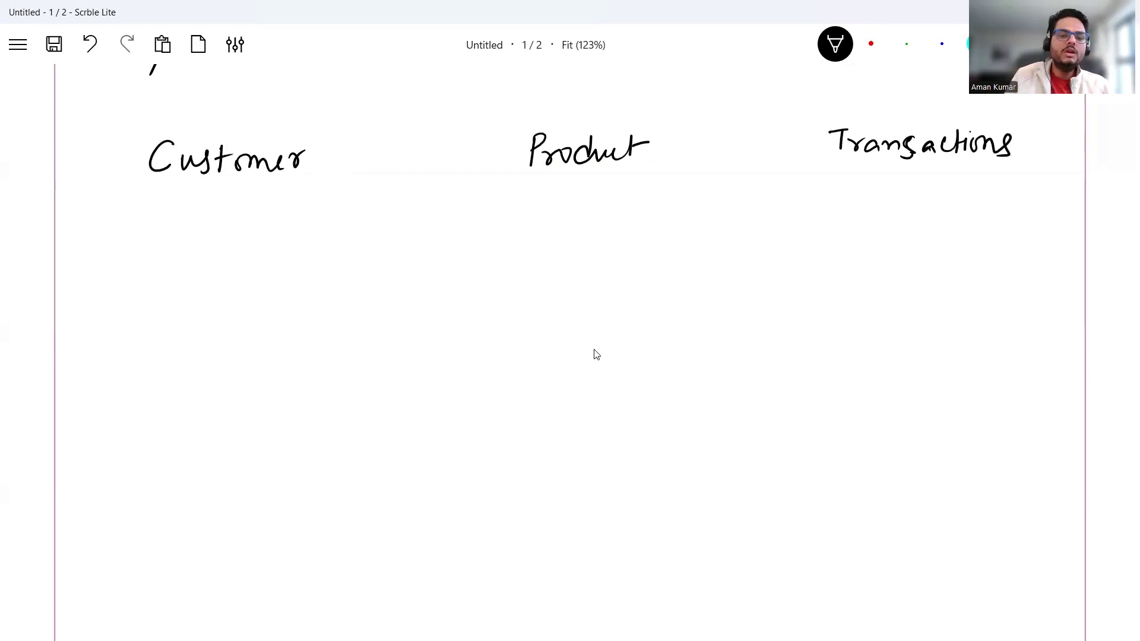
# Switch to Excel and examine the repeated Customer ID in rows 2 to 10 together with the product descriptions.
pyautogui.hotkey('alt', 'Tab')
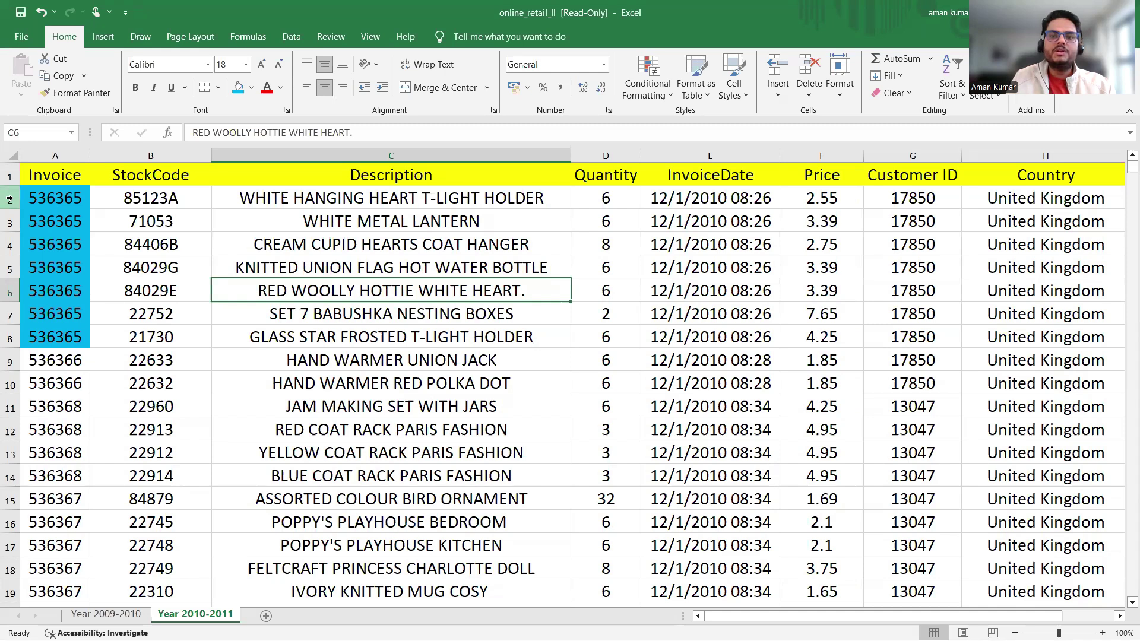
pyautogui.moveTo(876, 194); pyautogui.dragTo(924, 357)
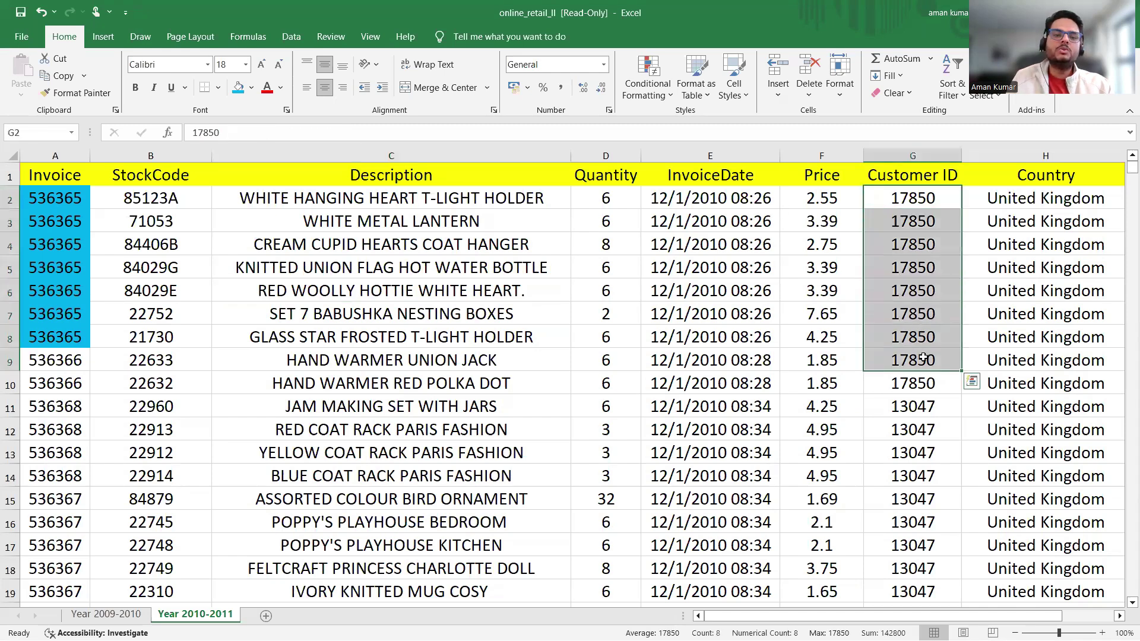
pyautogui.click(912, 347)
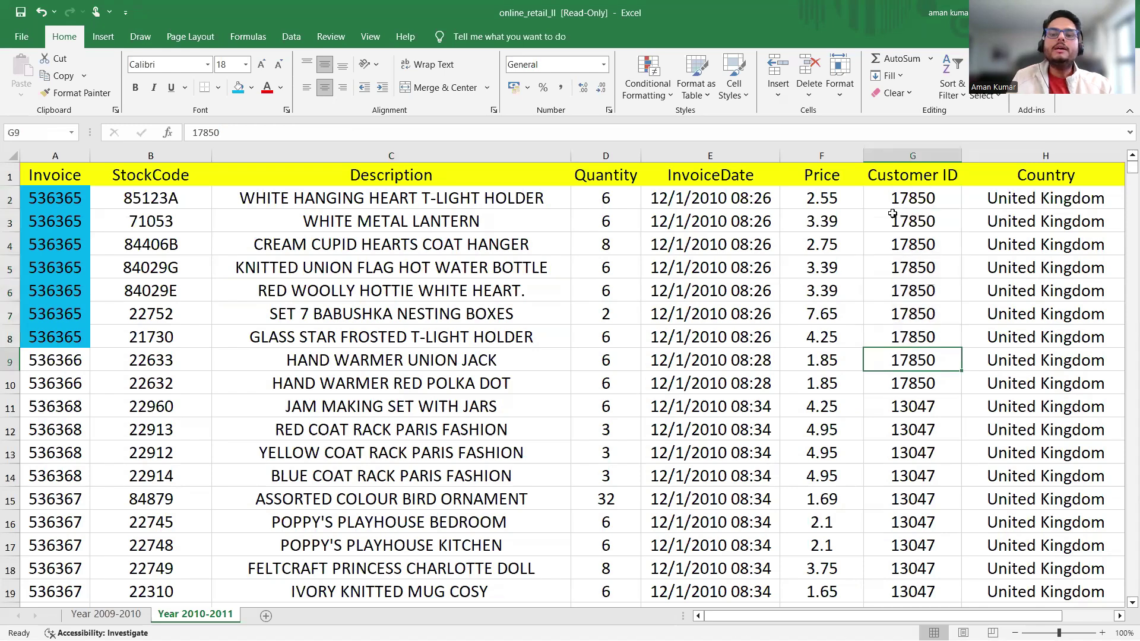
pyautogui.moveTo(889, 200); pyautogui.dragTo(907, 386)
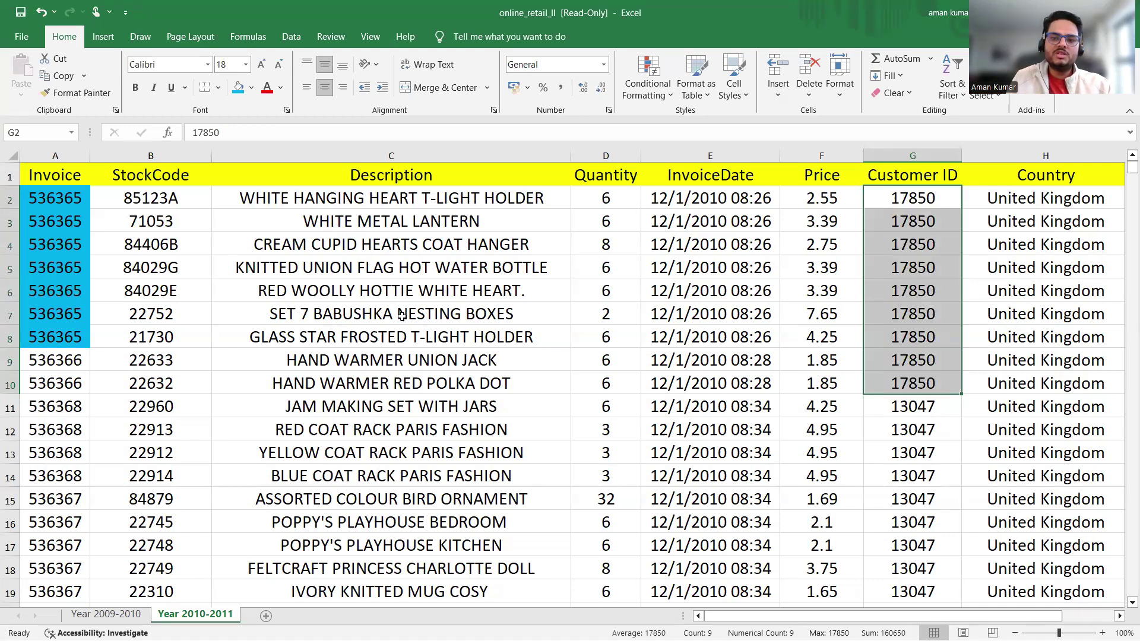
pyautogui.click(442, 300)
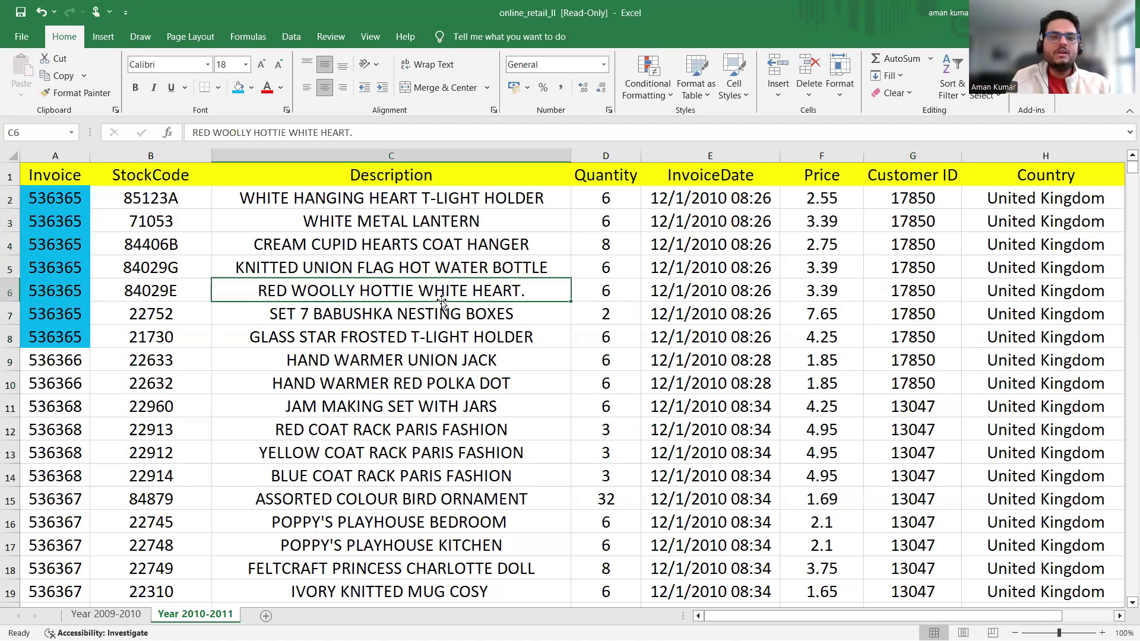
# Examine the invoice date in row 6 and the blue-highlighted invoice's rows together with their product descriptions.
pyautogui.click(699, 287)
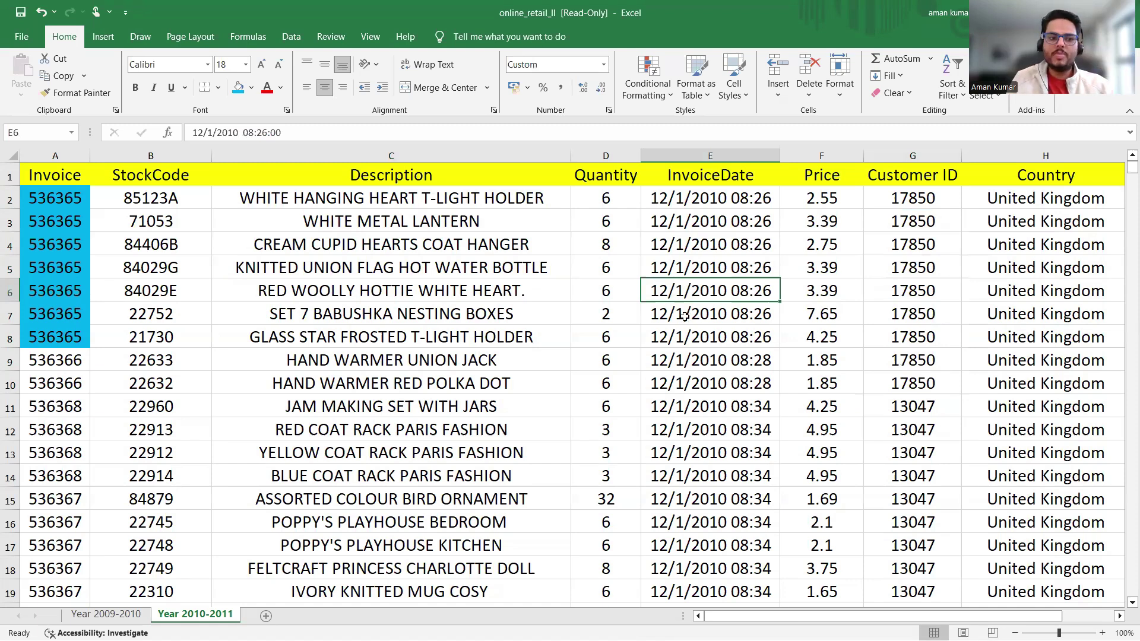
pyautogui.moveTo(47, 195); pyautogui.dragTo(53, 337)
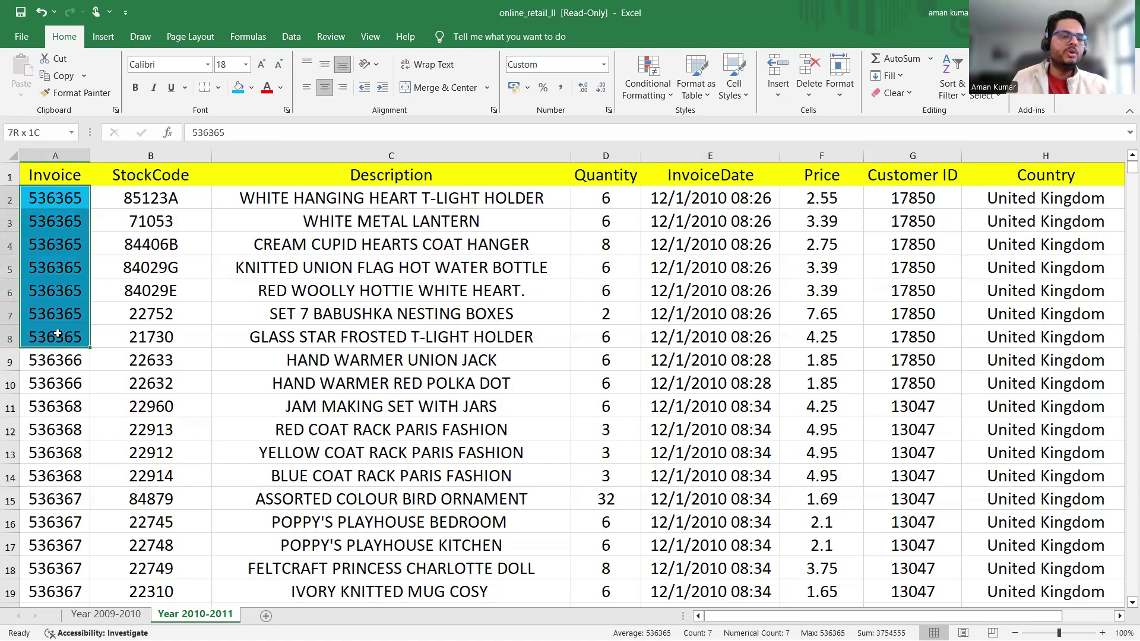
pyautogui.click(304, 193)
pyautogui.moveTo(304, 192); pyautogui.dragTo(305, 332)
# Fill the second invoice's numbers in A9:A10 with gold and its product descriptions in C9:C10 with green.
pyautogui.moveTo(65, 363)
pyautogui.mouseDown()
pyautogui.moveTo(65, 457)
pyautogui.moveTo(69, 384)
pyautogui.mouseUp()
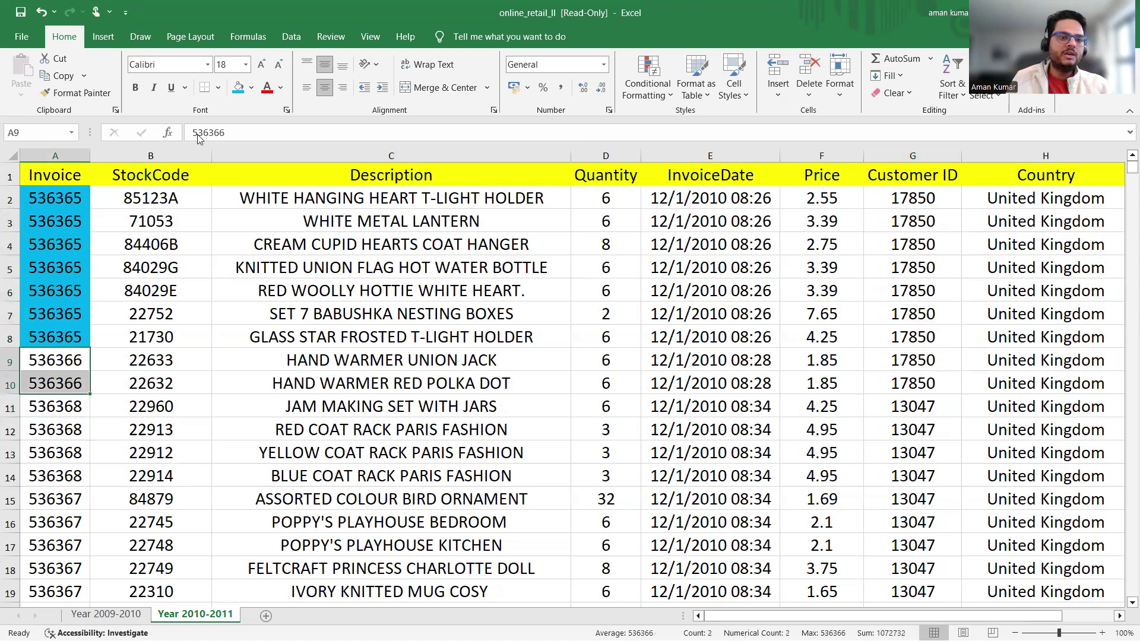
pyautogui.click(251, 87)
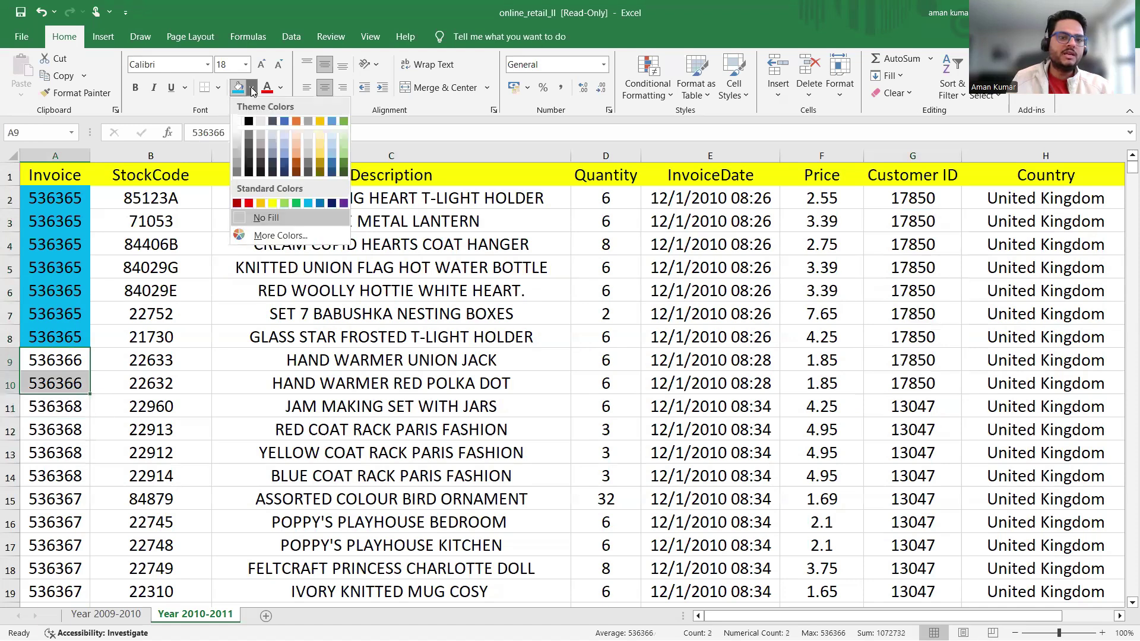
pyautogui.click(320, 122)
pyautogui.moveTo(243, 352); pyautogui.dragTo(255, 384)
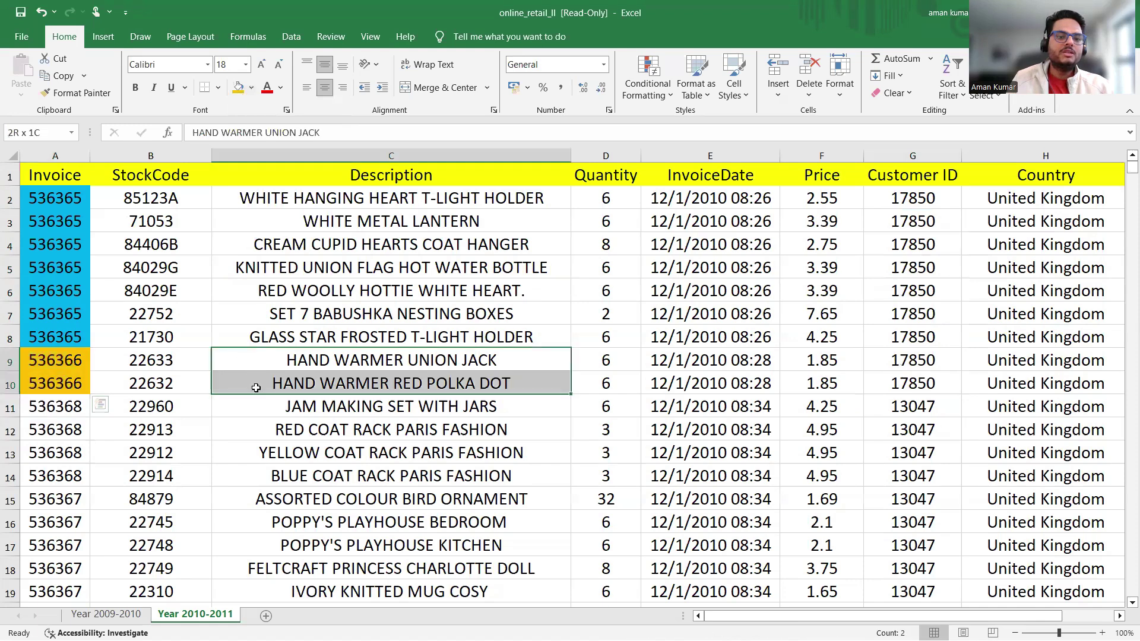
pyautogui.click(251, 88)
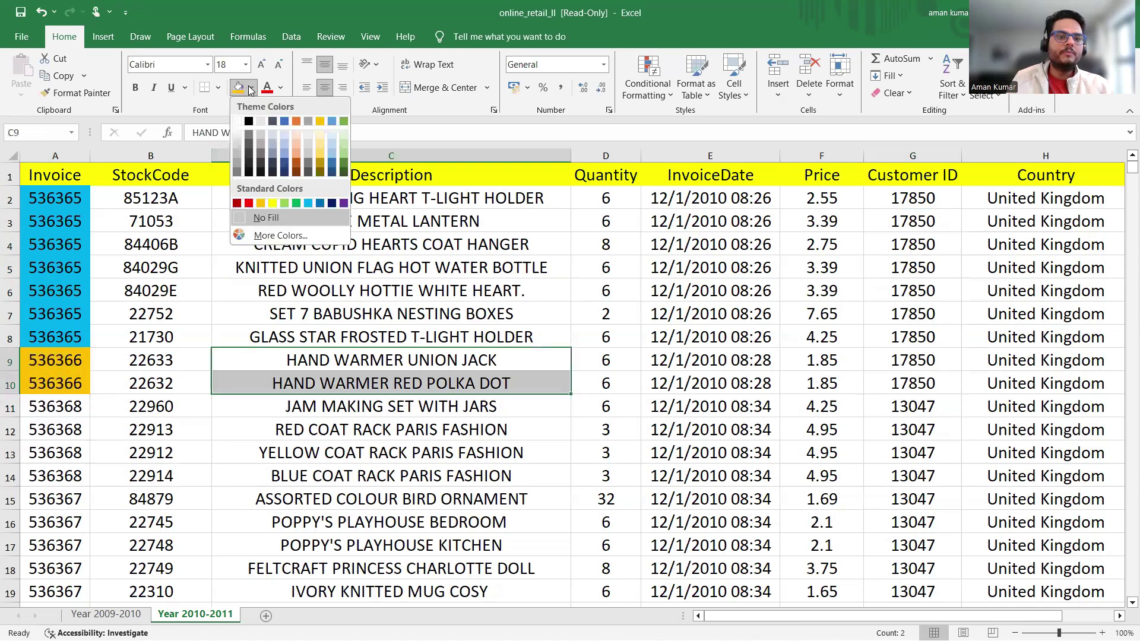
pyautogui.click(344, 122)
pyautogui.scroll(-1, 245, 412)
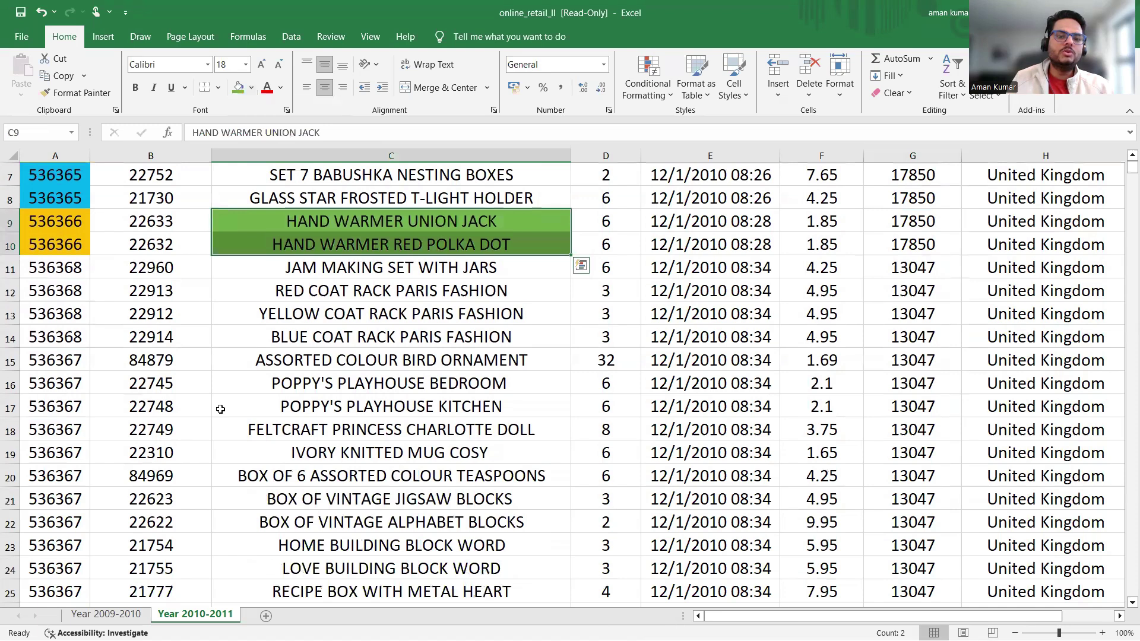
pyautogui.scroll(2, 167, 380)
pyautogui.click(105, 387)
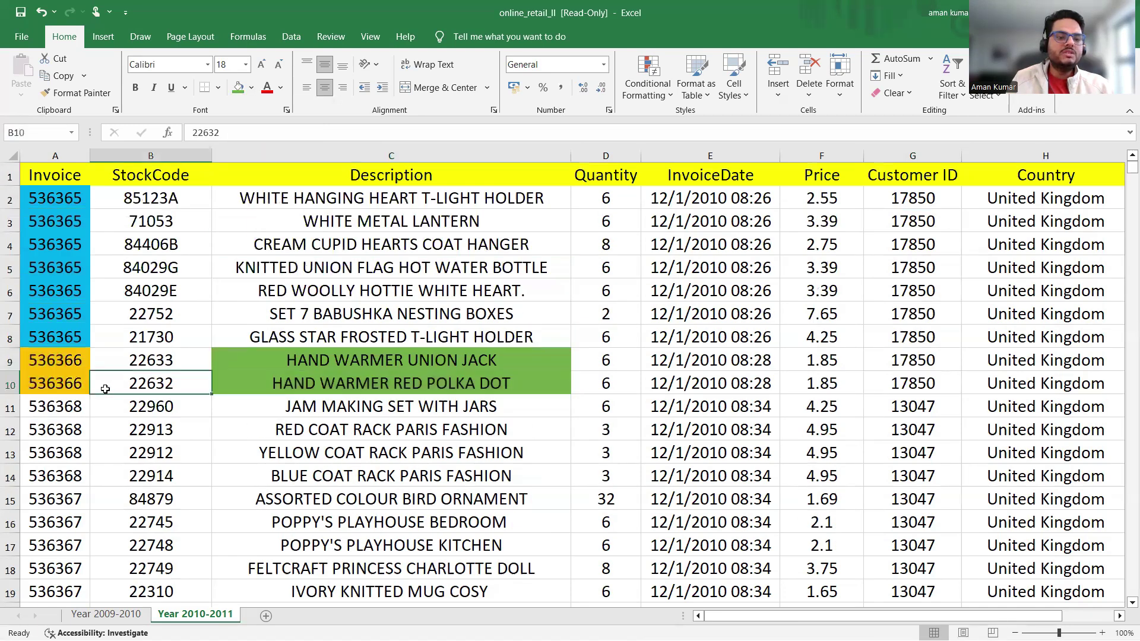
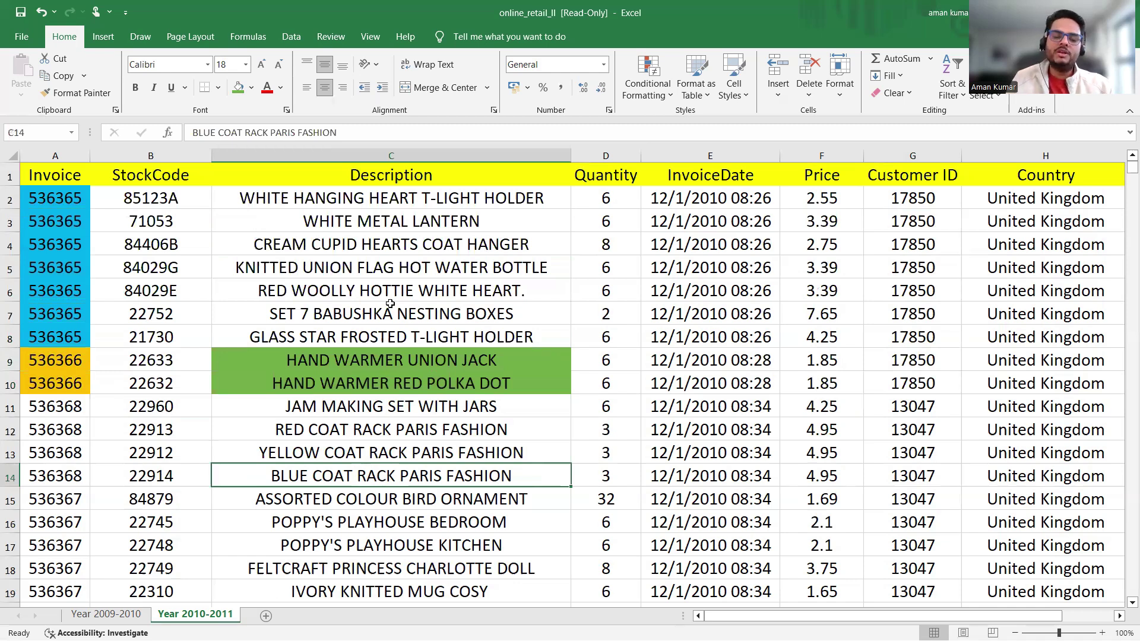
# Switch to Scrble Lite and handwrite "segmentation" in black beneath the "Customer" heading.
pyautogui.moveTo(391, 640)
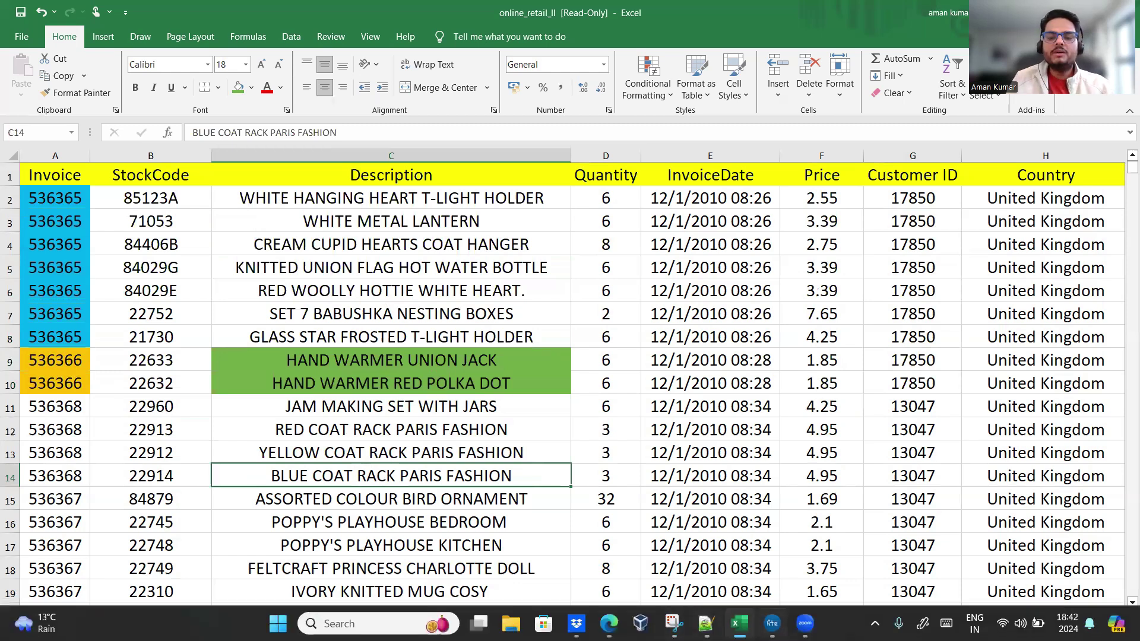
pyautogui.moveTo(772, 623)
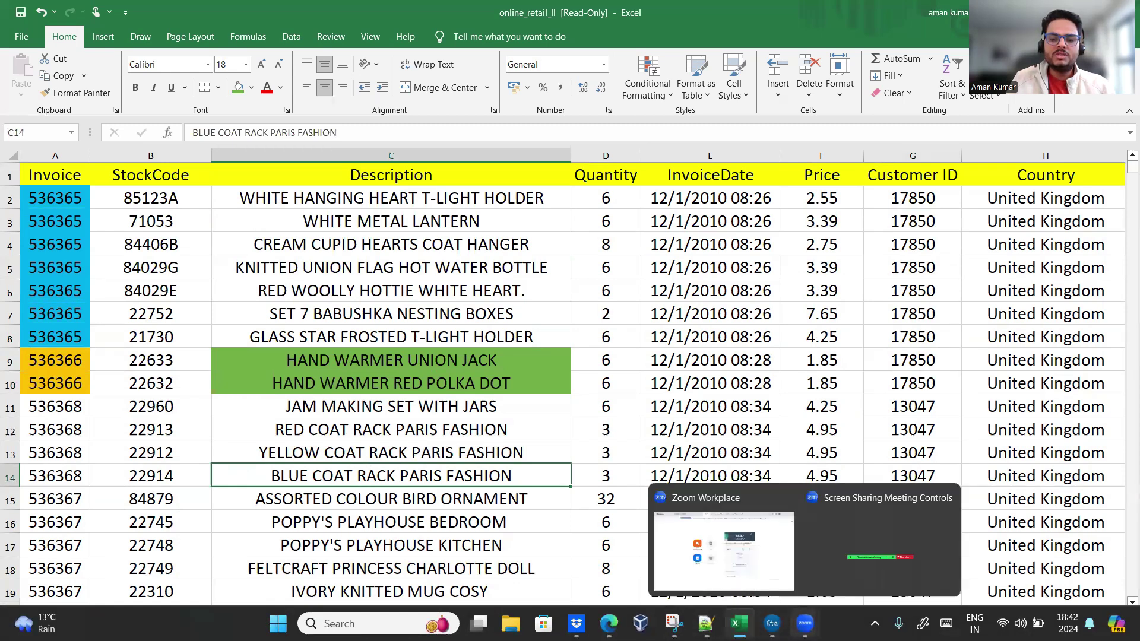
pyautogui.click(763, 599)
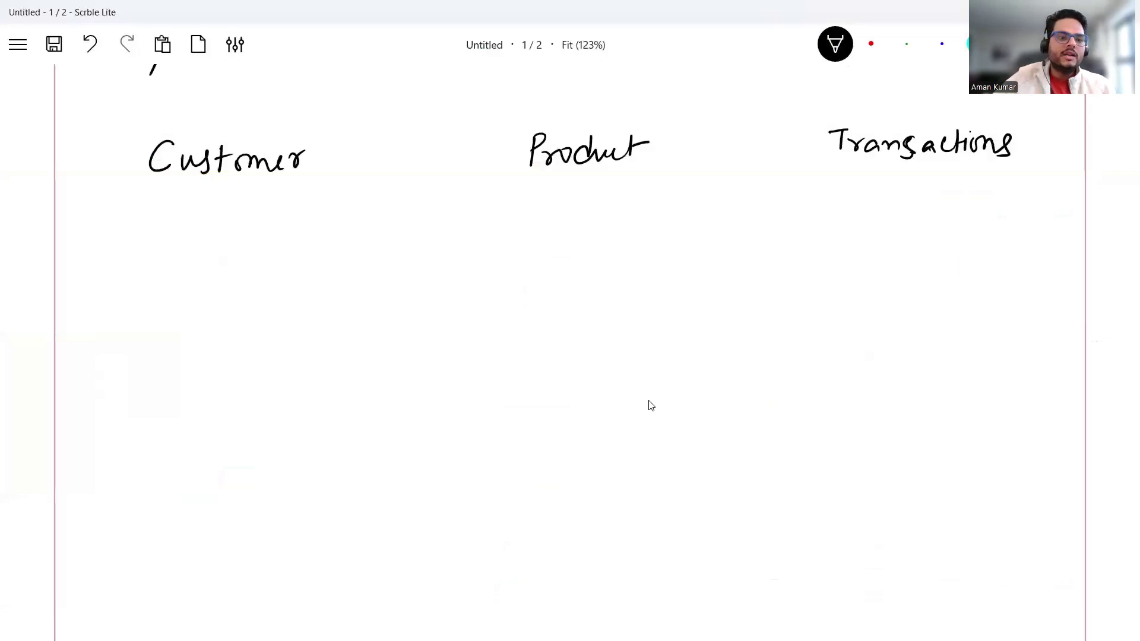
pyautogui.moveTo(106, 222)
pyautogui.mouseDown()
pyautogui.moveTo(90, 244)
pyautogui.moveTo(121, 237)
pyautogui.moveTo(139, 261)
pyautogui.moveTo(148, 232)
pyautogui.moveTo(207, 241)
pyautogui.mouseUp()
pyautogui.moveTo(216, 215)
pyautogui.mouseDown()
pyautogui.moveTo(216, 241)
pyautogui.moveTo(239, 236)
pyautogui.mouseUp()
pyautogui.moveTo(251, 211)
pyautogui.mouseDown()
pyautogui.moveTo(250, 235)
pyautogui.moveTo(255, 223)
pyautogui.mouseUp()
pyautogui.moveTo(258, 222)
pyautogui.mouseDown()
pyautogui.moveTo(259, 236)
pyautogui.moveTo(284, 223)
pyautogui.mouseUp()
pyautogui.moveTo(289, 223); pyautogui.dragTo(305, 236)
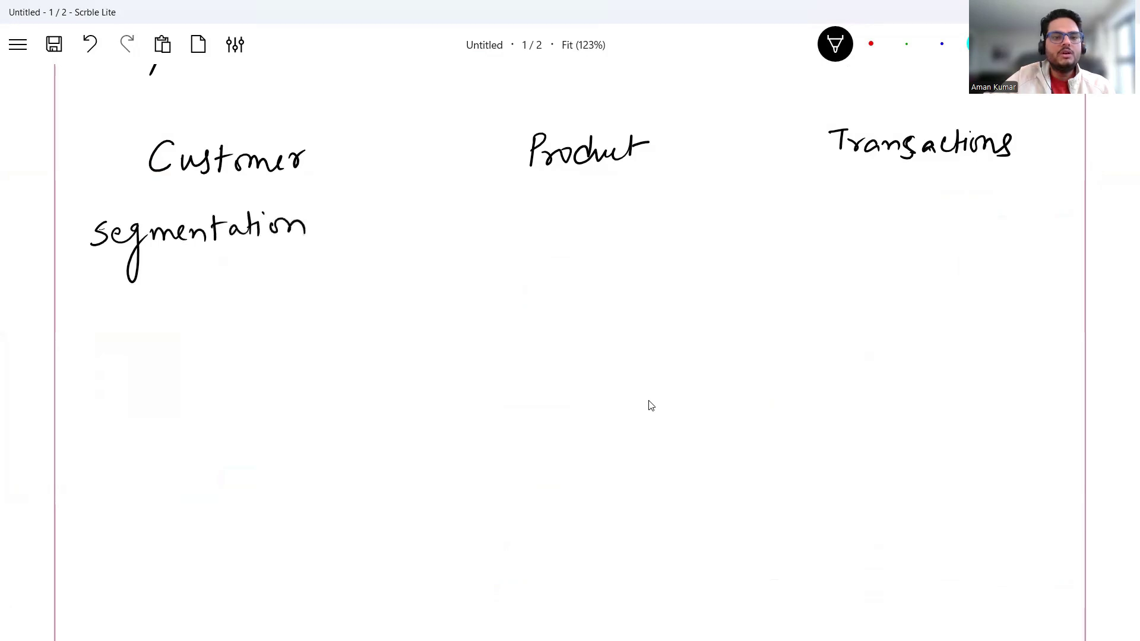
# Draw a vertical divider between "Customer" and "Product", and handwrite "Association analysis" beneath the "Product" heading.
pyautogui.moveTo(427, 132); pyautogui.dragTo(448, 488)
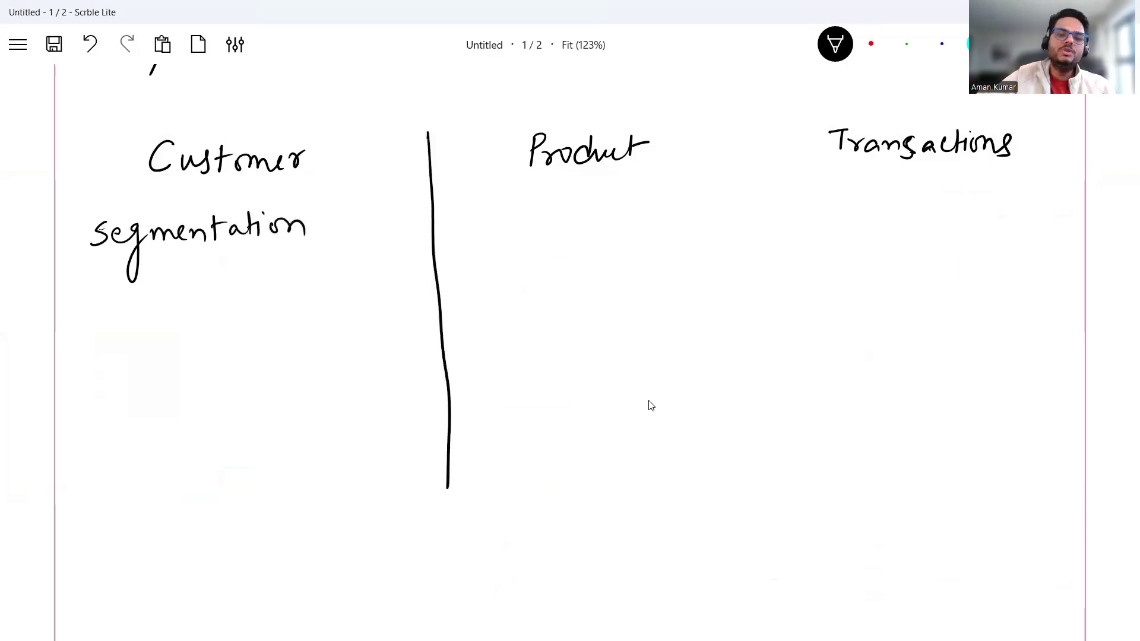
pyautogui.moveTo(464, 230)
pyautogui.mouseDown()
pyautogui.moveTo(477, 220)
pyautogui.moveTo(480, 230)
pyautogui.mouseUp()
pyautogui.moveTo(501, 215); pyautogui.dragTo(490, 231)
pyautogui.moveTo(512, 217); pyautogui.dragTo(525, 228)
pyautogui.moveTo(532, 219); pyautogui.dragTo(554, 228)
pyautogui.moveTo(558, 201)
pyautogui.mouseDown()
pyautogui.moveTo(560, 227)
pyautogui.moveTo(571, 213)
pyautogui.mouseUp()
pyautogui.moveTo(569, 215)
pyautogui.mouseDown()
pyautogui.moveTo(570, 229)
pyautogui.moveTo(580, 215)
pyautogui.moveTo(600, 227)
pyautogui.moveTo(670, 221)
pyautogui.moveTo(684, 247)
pyautogui.mouseUp()
pyautogui.moveTo(715, 206); pyautogui.dragTo(707, 220)
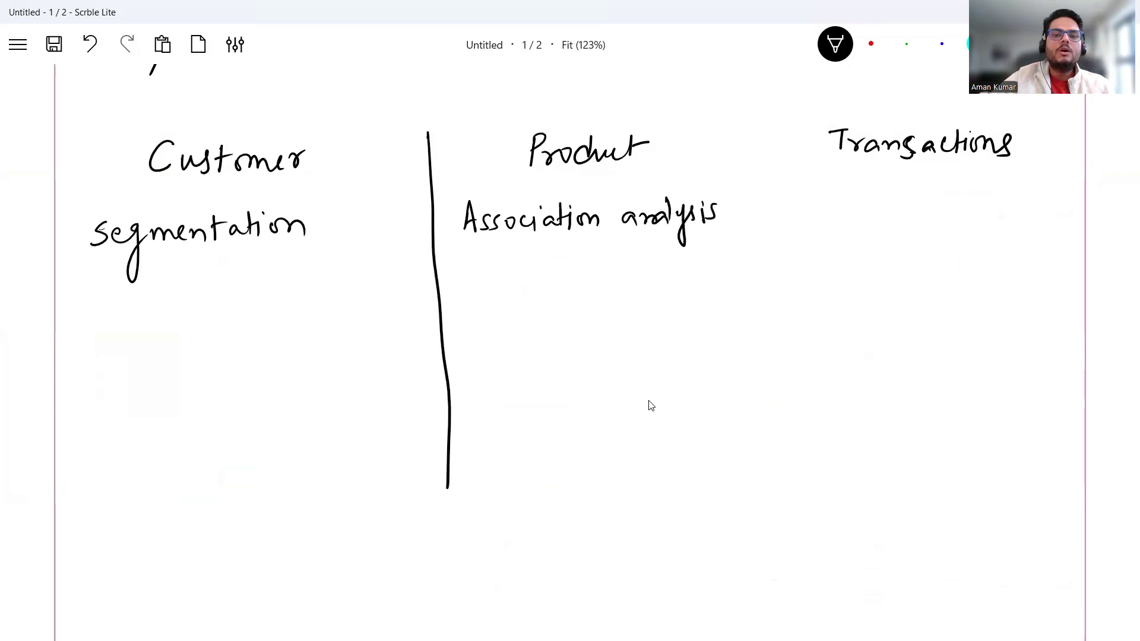
# Draw a vertical divider between "Product" and "Transactions", and handwrite "Outlier/Anomaly detection" beneath the "Transactions" heading.
pyautogui.moveTo(769, 111); pyautogui.dragTo(799, 485)
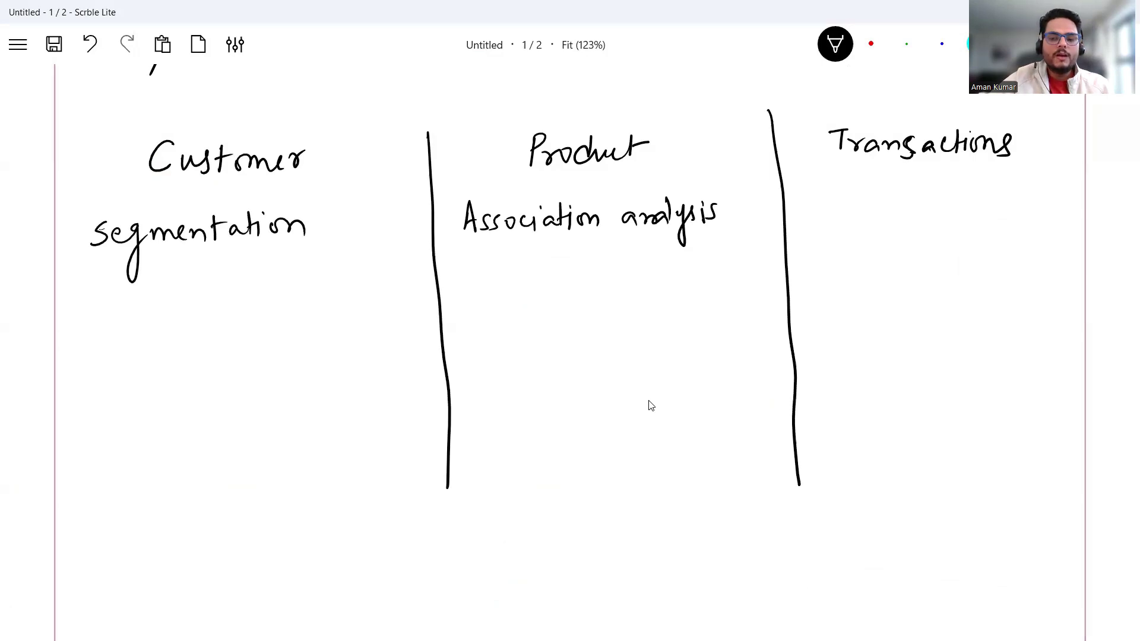
pyautogui.moveTo(819, 195)
pyautogui.mouseDown()
pyautogui.moveTo(843, 217)
pyautogui.moveTo(866, 206)
pyautogui.mouseUp()
pyautogui.moveTo(868, 188)
pyautogui.mouseDown()
pyautogui.moveTo(879, 217)
pyautogui.moveTo(910, 205)
pyautogui.moveTo(909, 223)
pyautogui.moveTo(937, 218)
pyautogui.moveTo(941, 203)
pyautogui.mouseUp()
pyautogui.moveTo(950, 200)
pyautogui.mouseDown()
pyautogui.moveTo(1003, 209)
pyautogui.moveTo(1007, 197)
pyautogui.moveTo(1011, 236)
pyautogui.mouseUp()
pyautogui.moveTo(829, 235); pyautogui.dragTo(827, 262)
pyautogui.moveTo(831, 257); pyautogui.dragTo(843, 264)
pyautogui.moveTo(852, 237)
pyautogui.mouseDown()
pyautogui.moveTo(849, 263)
pyautogui.moveTo(868, 260)
pyautogui.mouseUp()
pyautogui.moveTo(889, 250)
pyautogui.mouseDown()
pyautogui.moveTo(877, 262)
pyautogui.moveTo(889, 262)
pyautogui.mouseUp()
pyautogui.moveTo(884, 249)
pyautogui.mouseDown()
pyautogui.moveTo(903, 246)
pyautogui.moveTo(899, 263)
pyautogui.moveTo(925, 251)
pyautogui.moveTo(942, 263)
pyautogui.mouseUp()
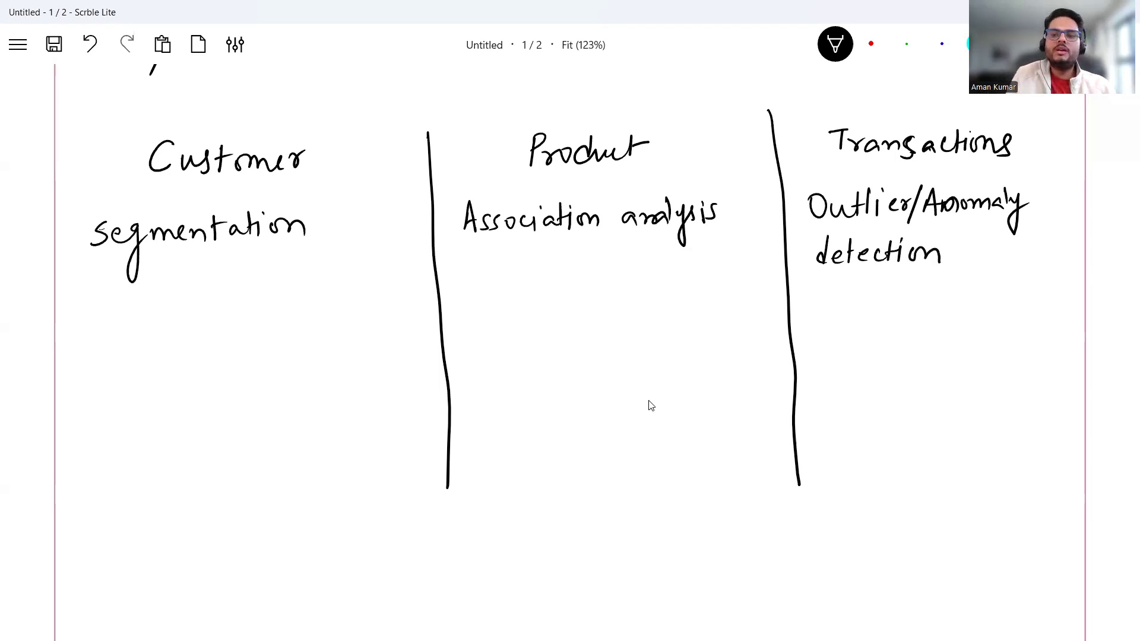
# Switch to Excel and turn on filters for the header row of the Year 2010-2011 sheet.
pyautogui.hotkey('alt', 'Tab')
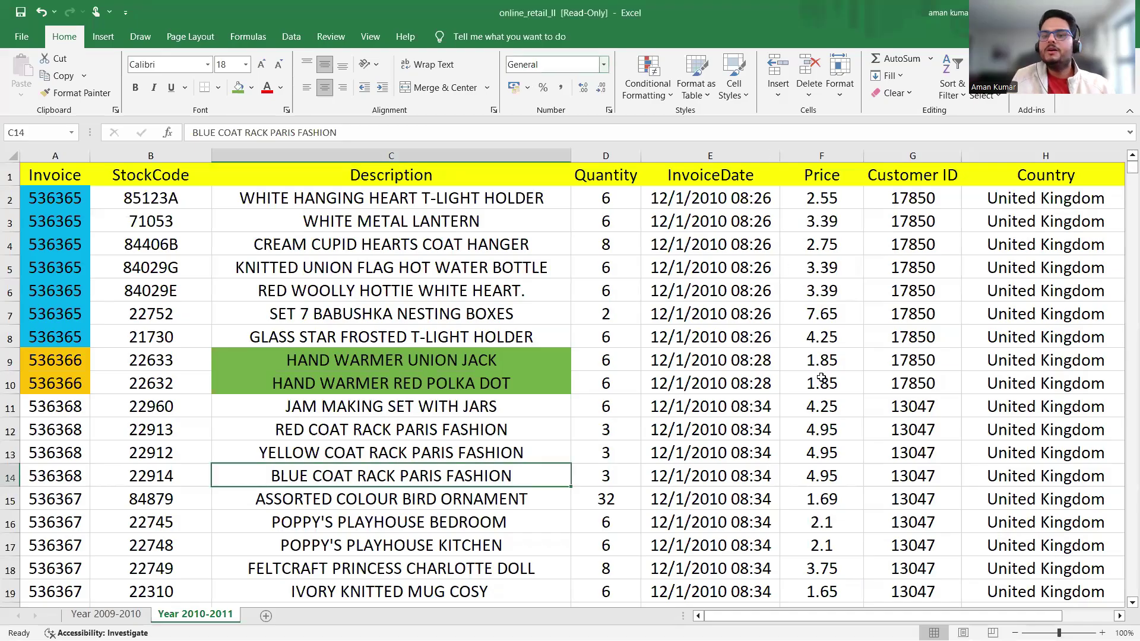
pyautogui.scroll(-19, 803, 342)
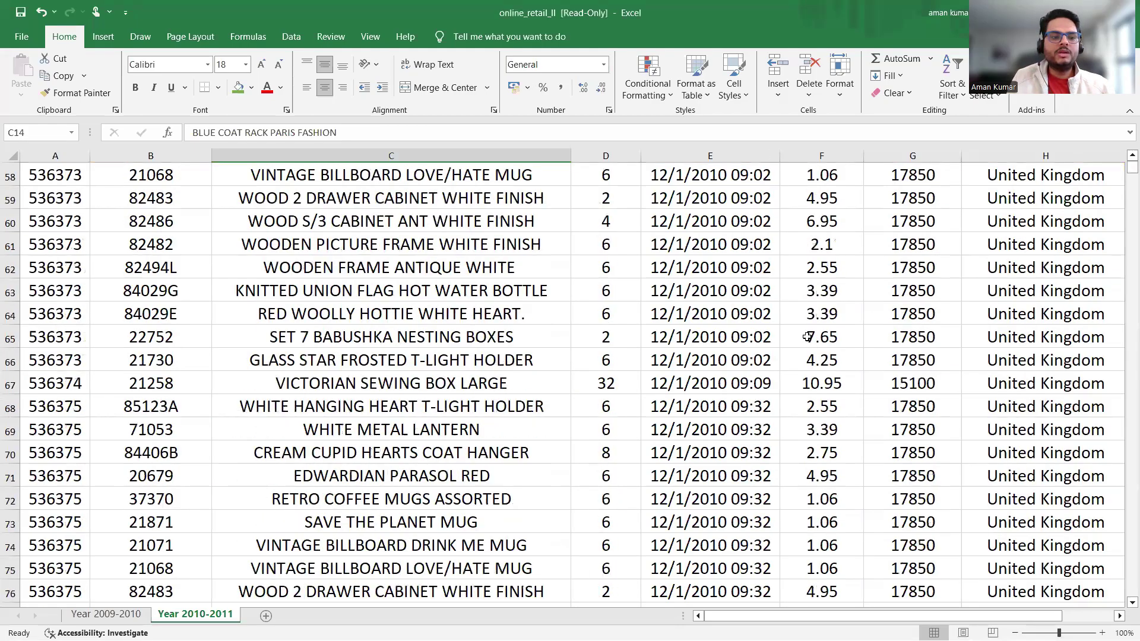
pyautogui.scroll(19, 808, 336)
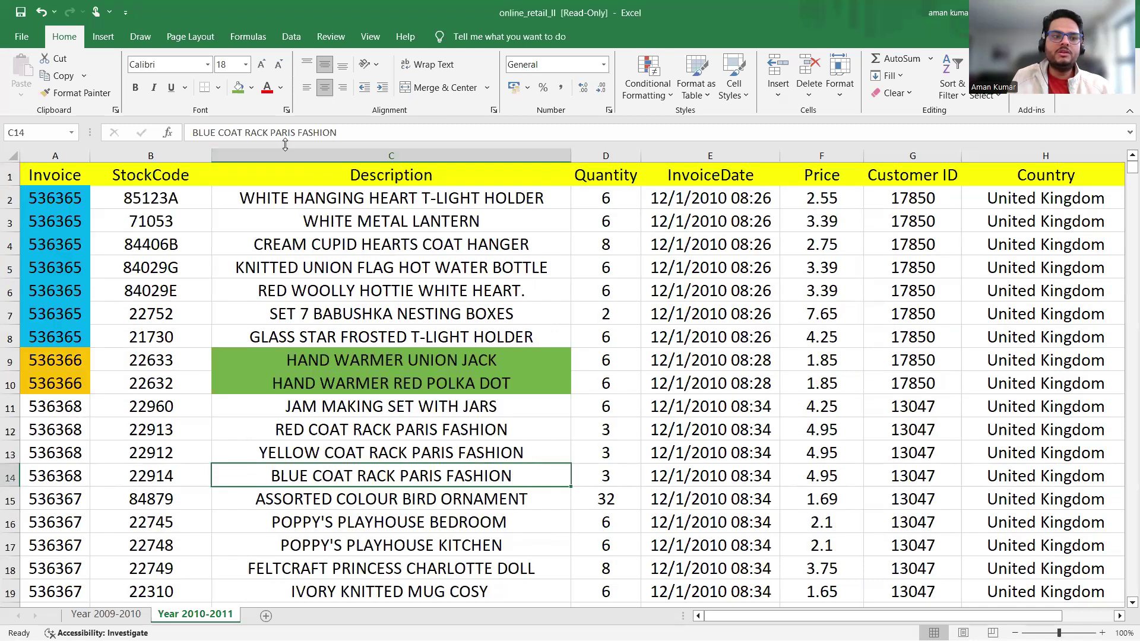
pyautogui.click(29, 178)
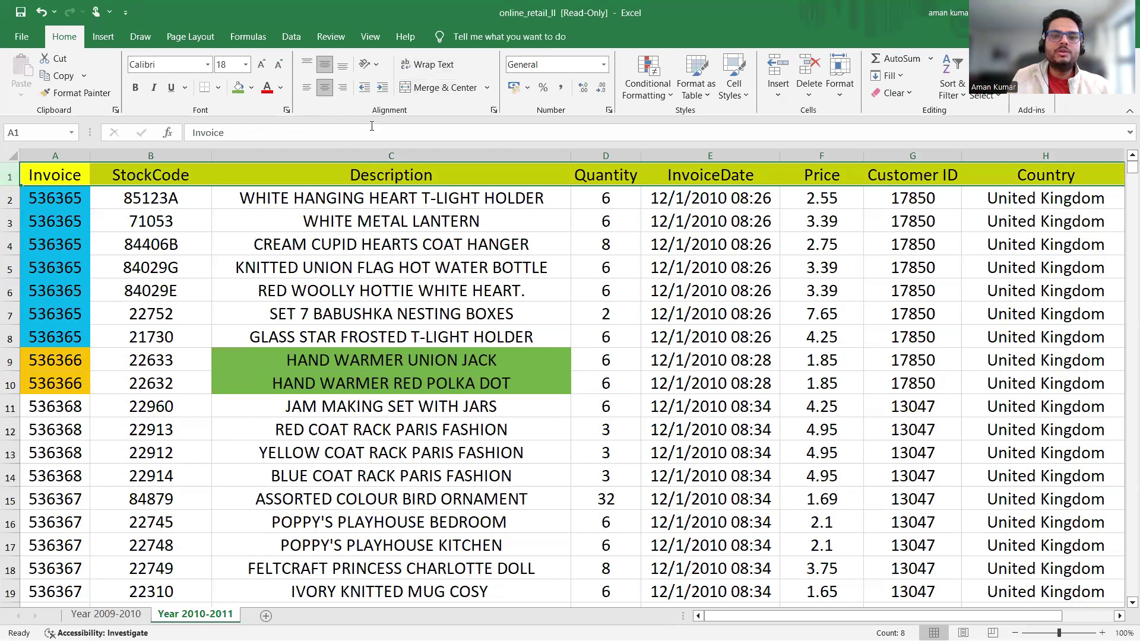
pyautogui.hotkey('alt', 'a')
pyautogui.press('t')
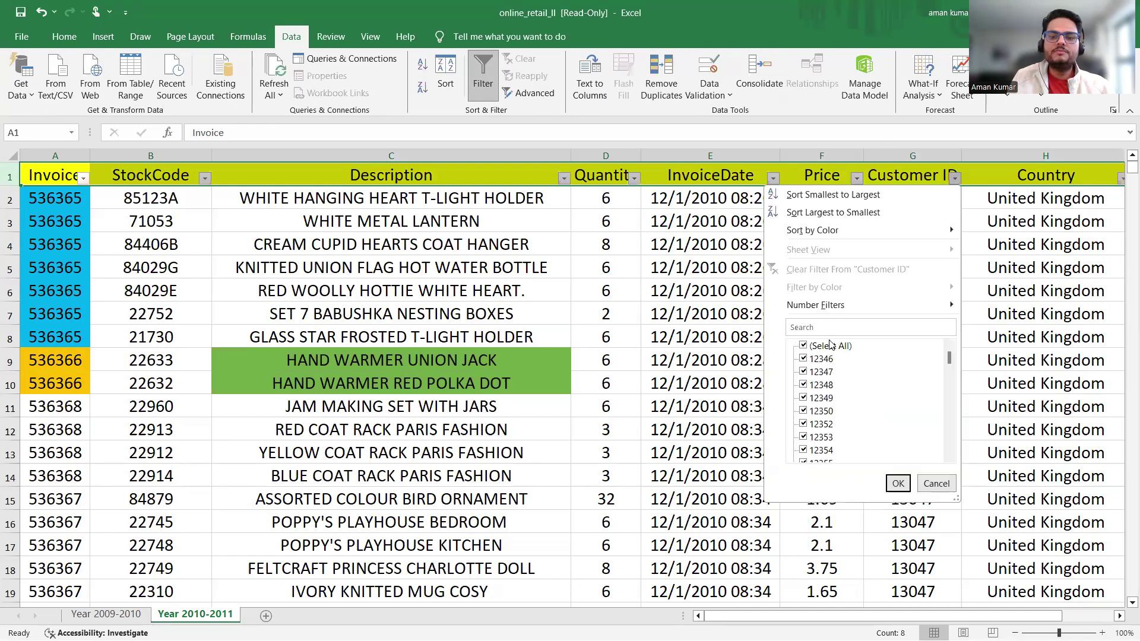
# Filter the Customer ID column to only the first four IDs in its value list.
pyautogui.click(832, 346)
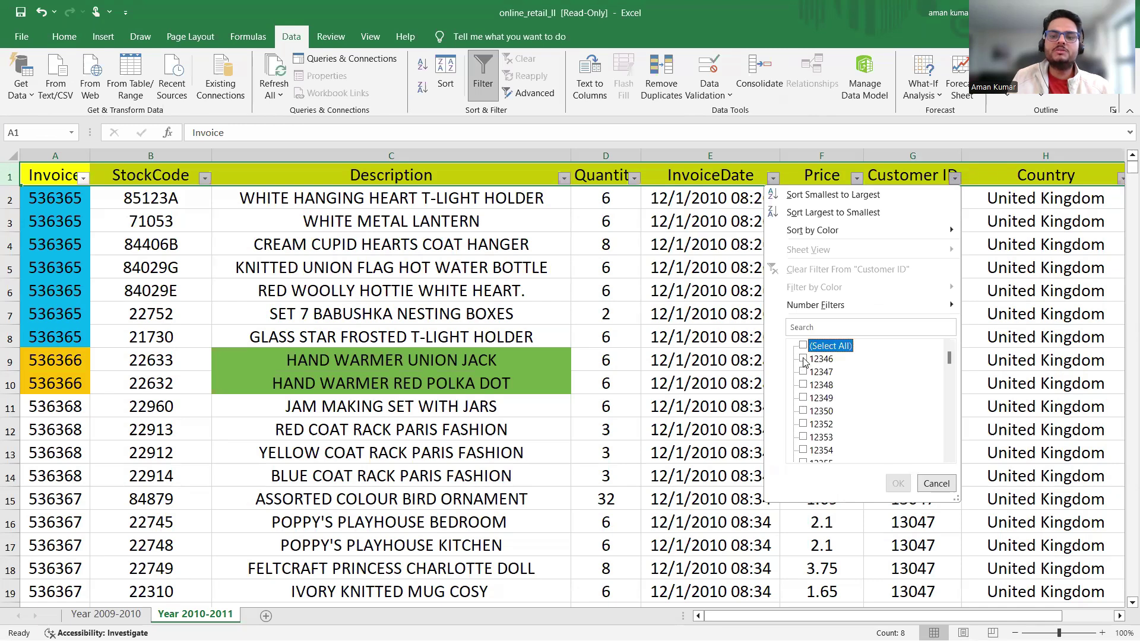
pyautogui.click(811, 360)
pyautogui.click(811, 373)
pyautogui.click(811, 385)
pyautogui.click(811, 398)
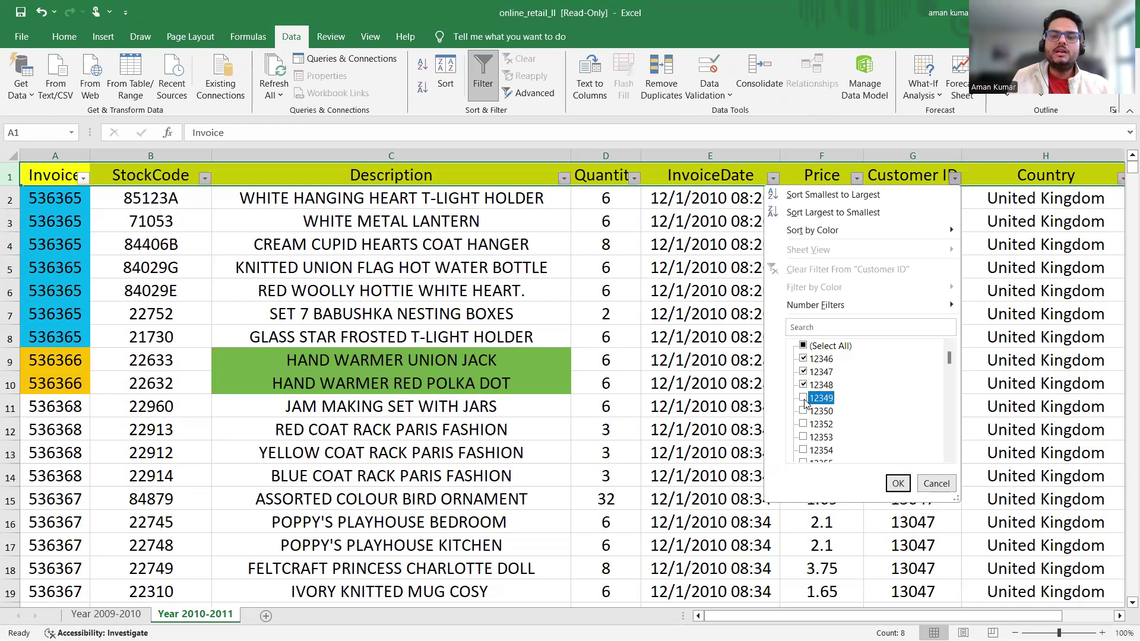
pyautogui.click(898, 483)
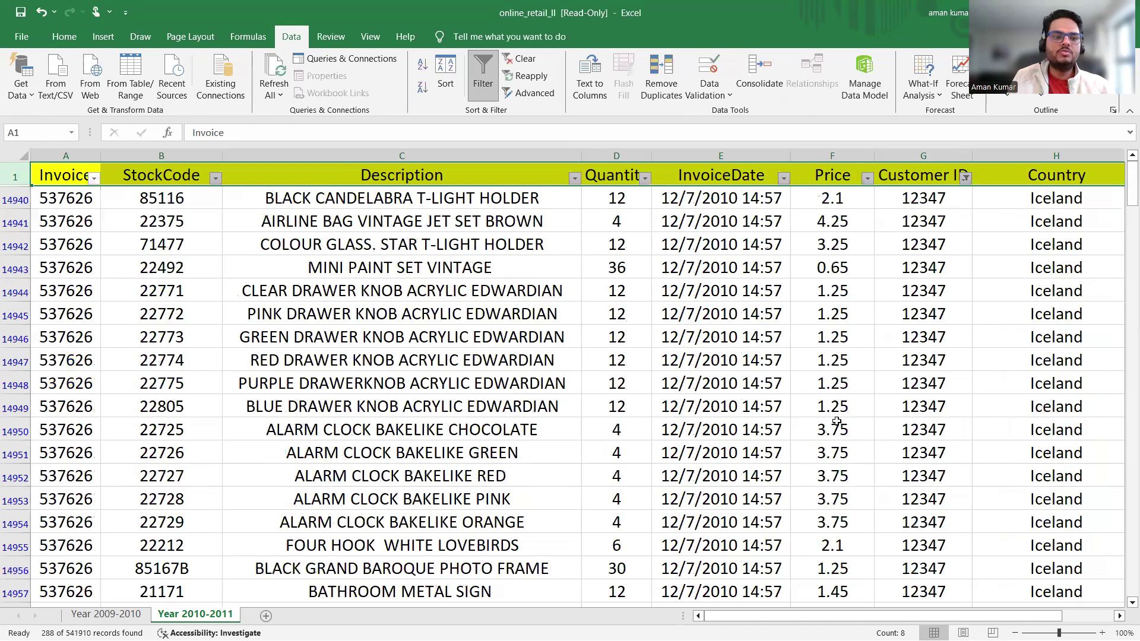
# Examine the invoices, products, quantities and countries in the filtered customers' rows.
pyautogui.scroll(-3, 836, 421)
pyautogui.scroll(-7, 837, 421)
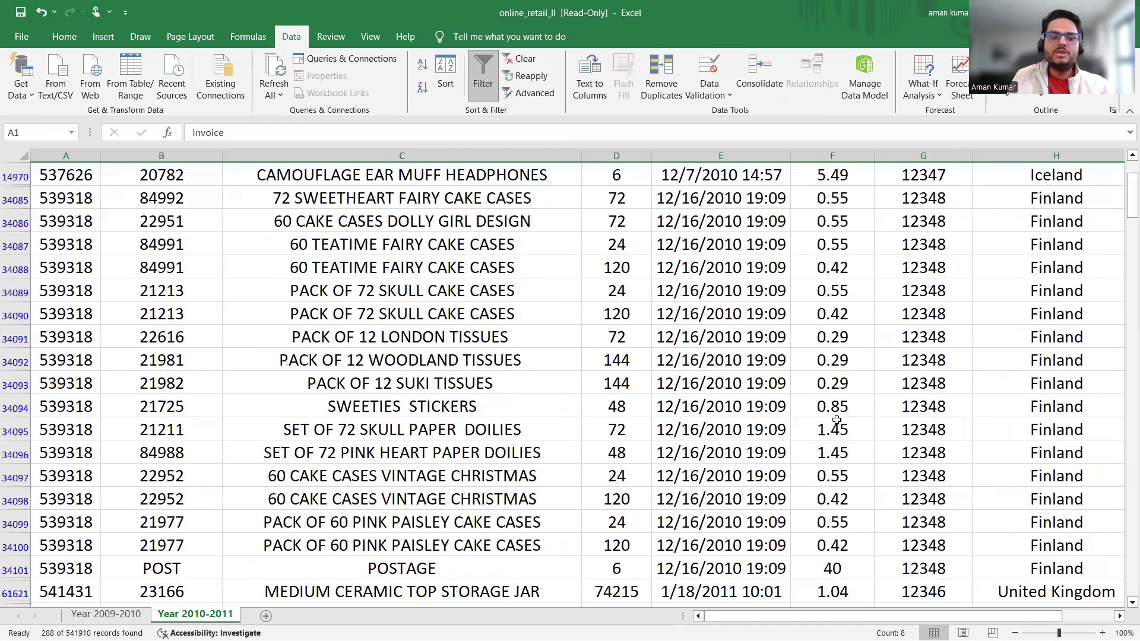
pyautogui.scroll(-1, 837, 420)
pyautogui.scroll(2, 836, 420)
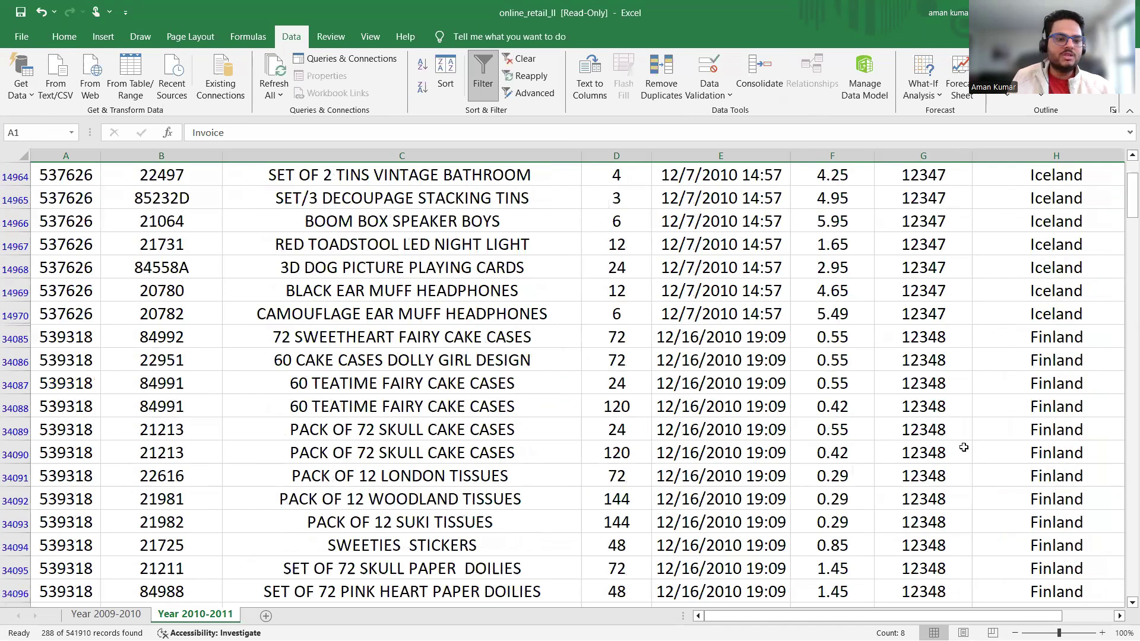
pyautogui.scroll(-4, 964, 447)
pyautogui.scroll(-2, 964, 447)
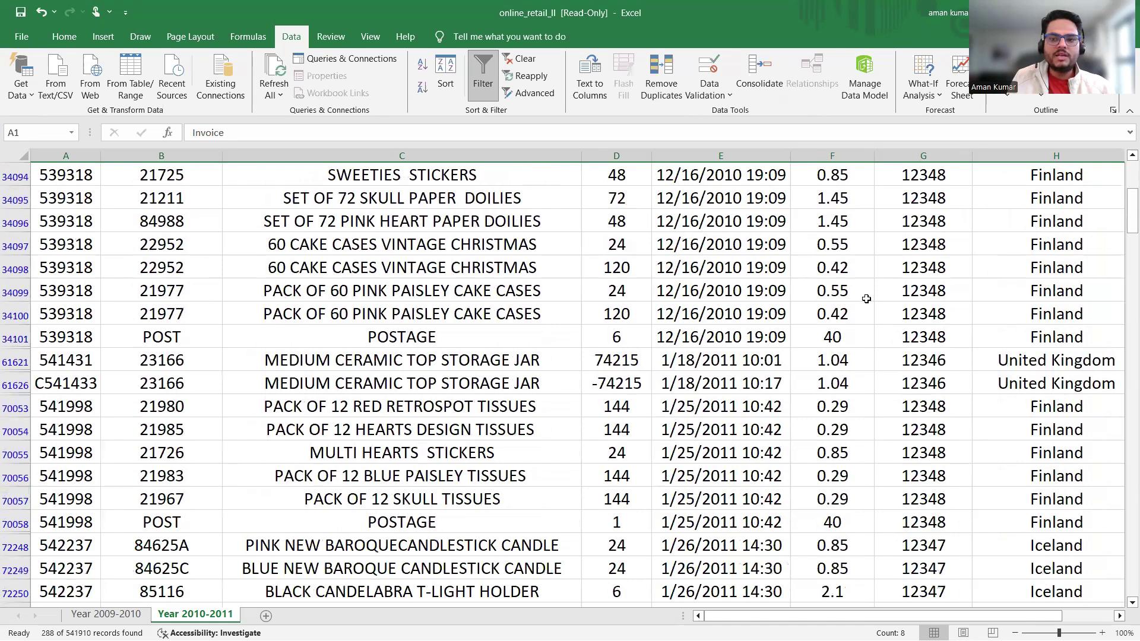
pyautogui.scroll(15, 937, 299)
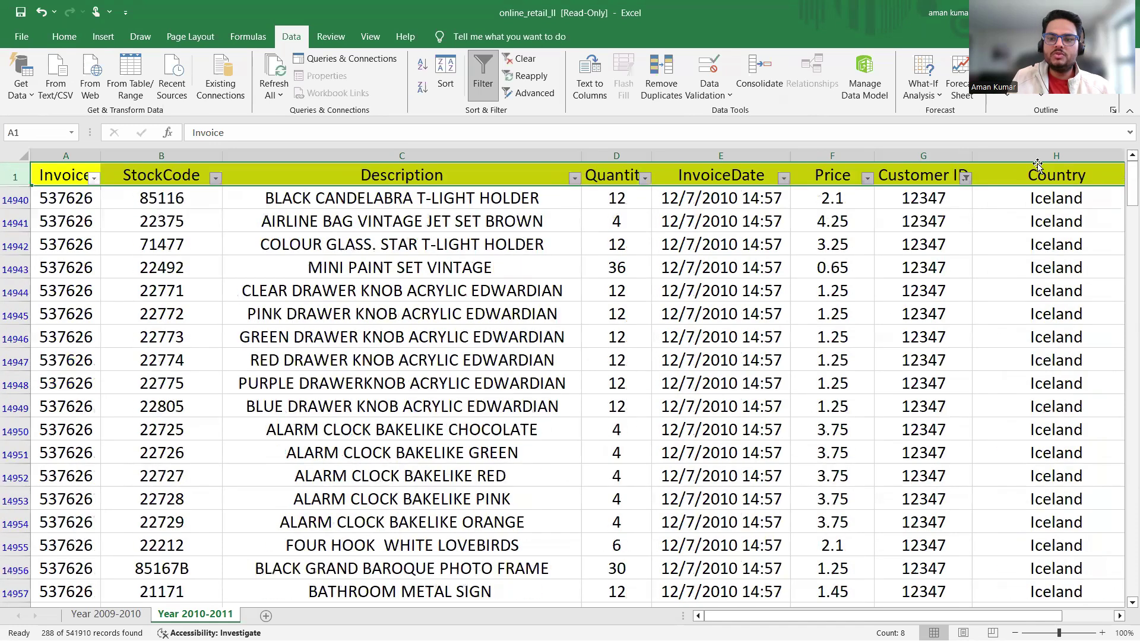
# Narrow the Customer ID filter to only the third ID in its value list.
pyautogui.click(966, 178)
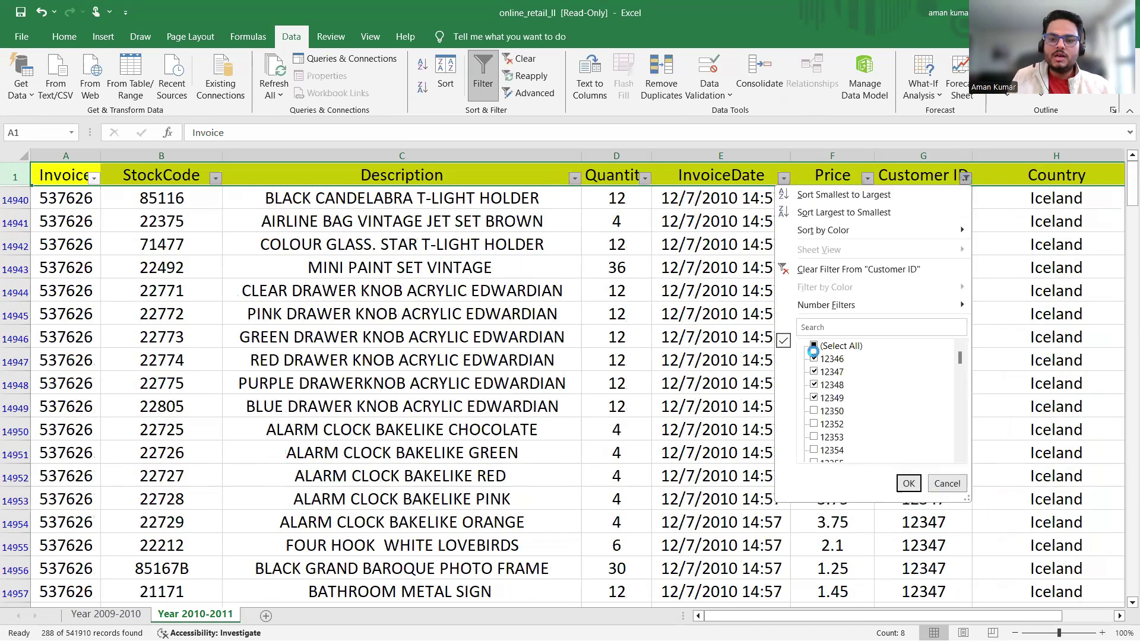
pyautogui.click(814, 346)
pyautogui.click(814, 345)
pyautogui.click(816, 386)
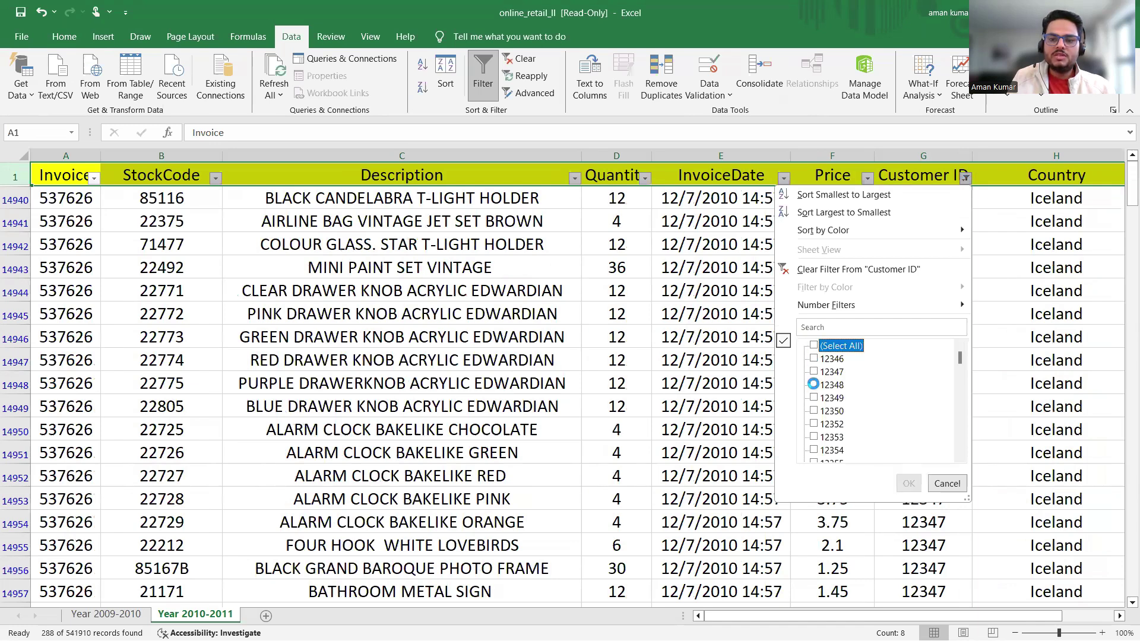
pyautogui.click(907, 482)
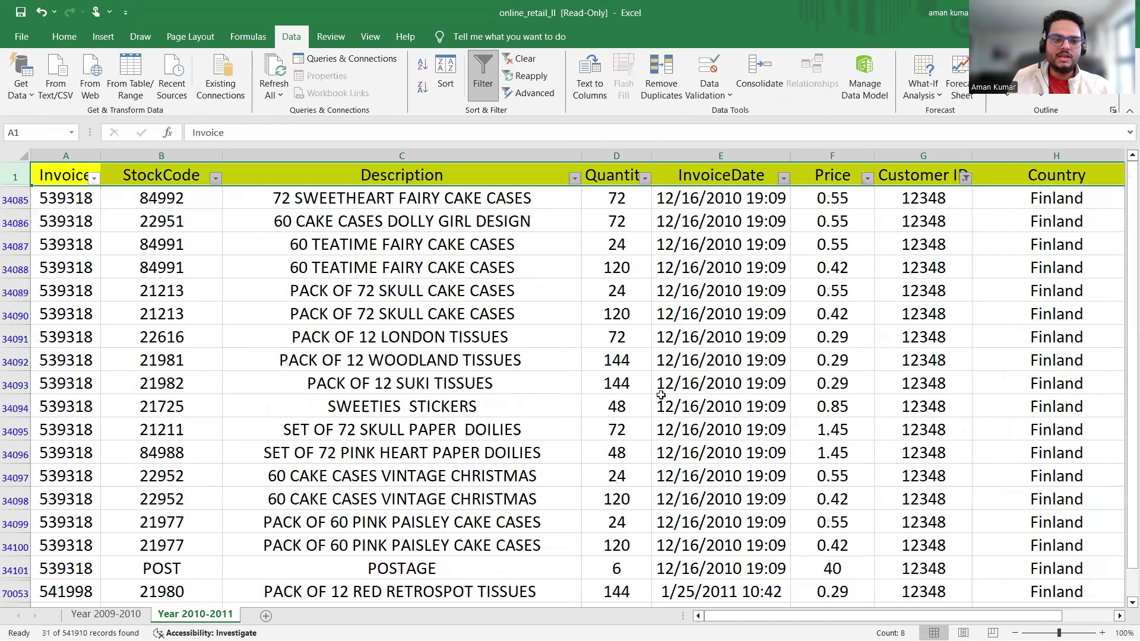
# Examine the filtered customer's successive invoices and their invoice dates in the Year 2010-2011 sheet.
pyautogui.scroll(-3, 288, 412)
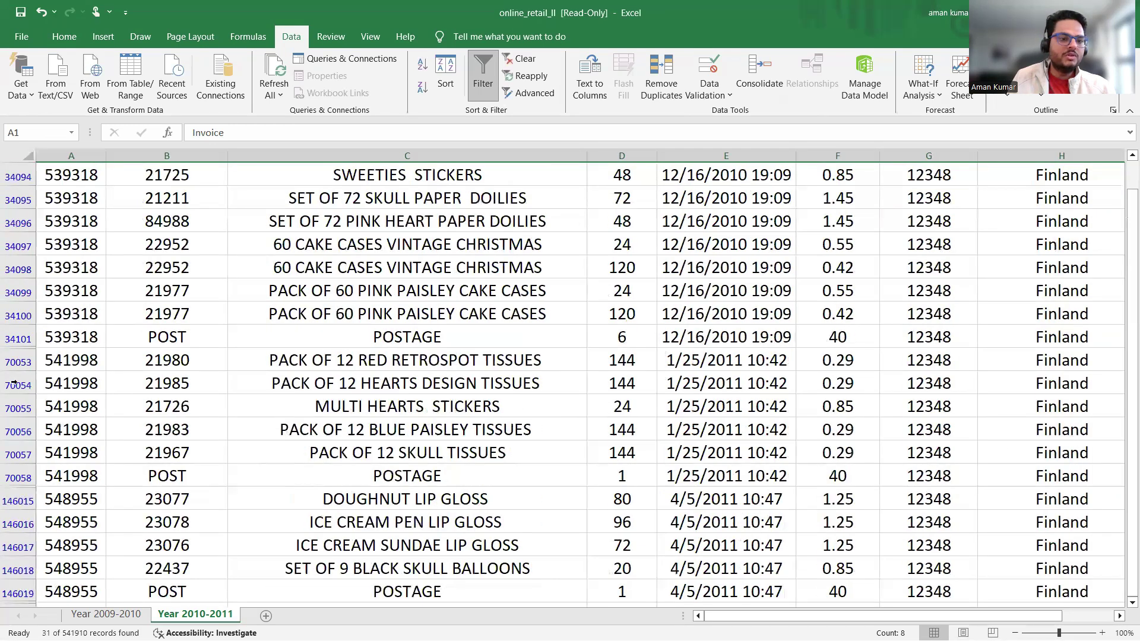
pyautogui.moveTo(71, 314)
pyautogui.mouseDown()
pyautogui.moveTo(72, 337)
pyautogui.moveTo(72, 244)
pyautogui.moveTo(71, 313)
pyautogui.mouseUp()
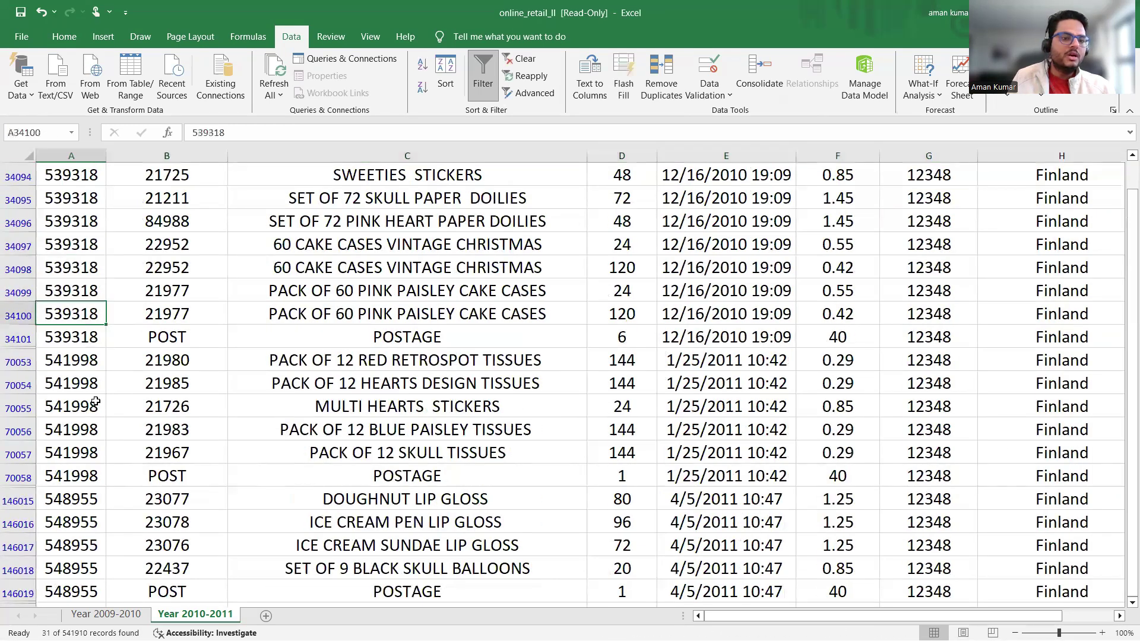
pyautogui.moveTo(83, 359); pyautogui.dragTo(83, 391)
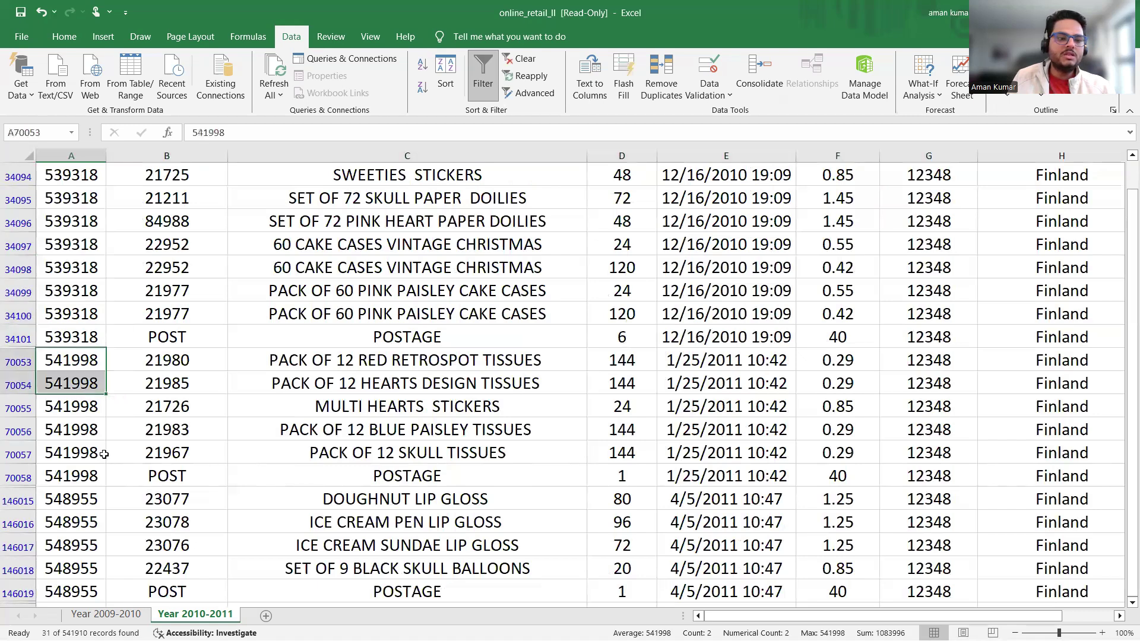
pyautogui.scroll(-2, 104, 454)
pyautogui.click(69, 386)
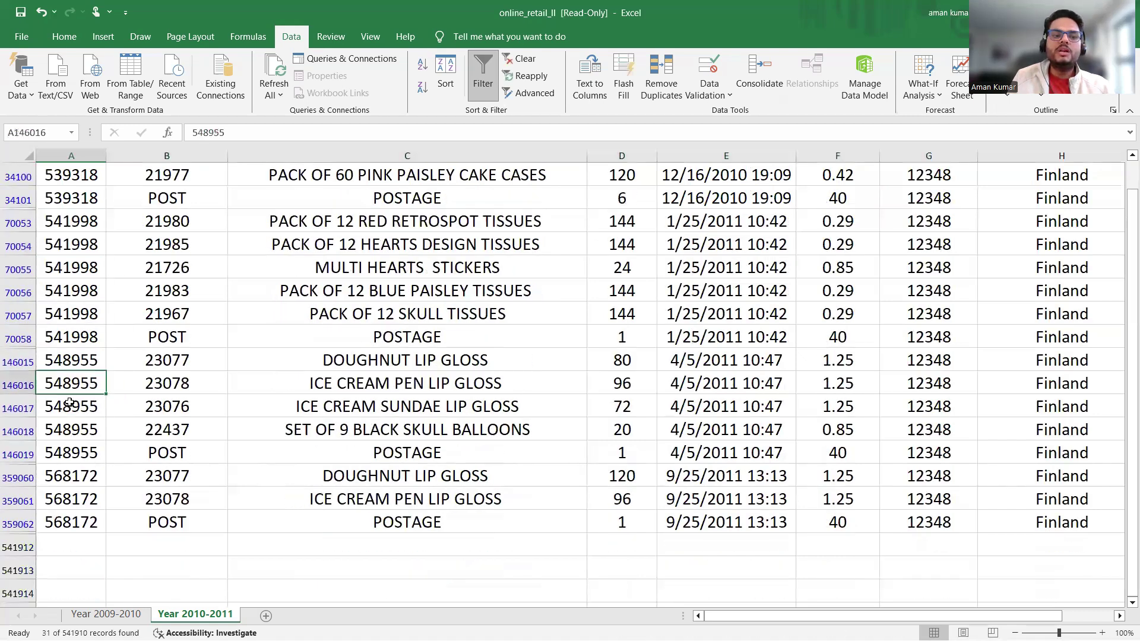
pyautogui.moveTo(69, 403); pyautogui.dragTo(70, 430)
pyautogui.moveTo(692, 366); pyautogui.dragTo(706, 434)
pyautogui.scroll(1, 732, 410)
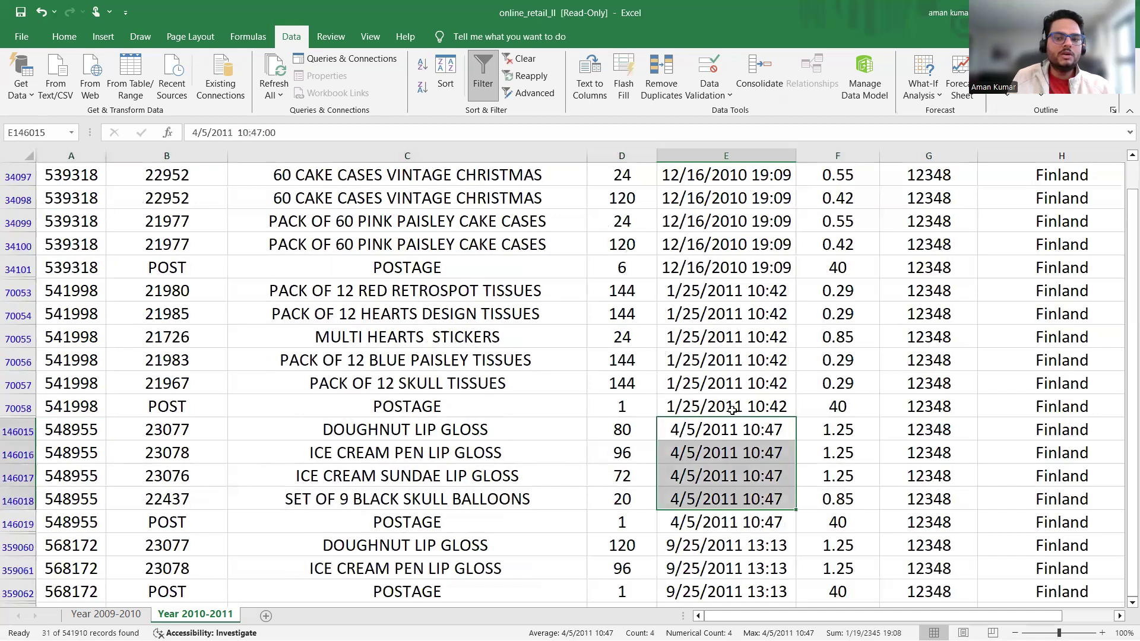
pyautogui.scroll(4, 732, 409)
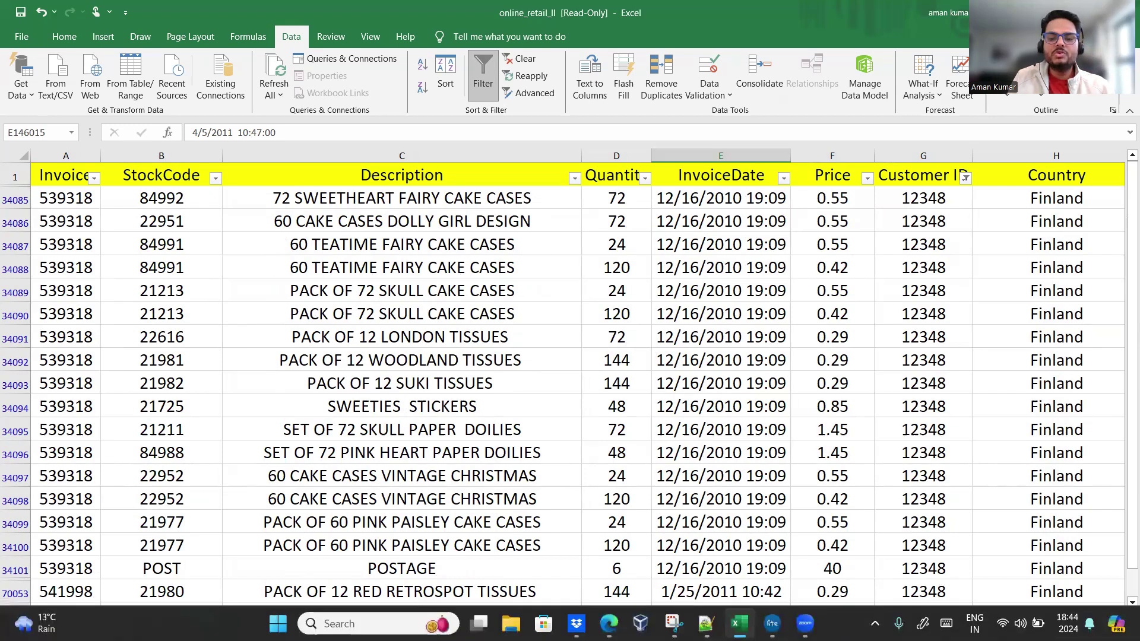
# Switch to the Scrble Lite whiteboard and handwrite "CLTV" in blue below segmentation in the Customer column.
pyautogui.moveTo(805, 624)
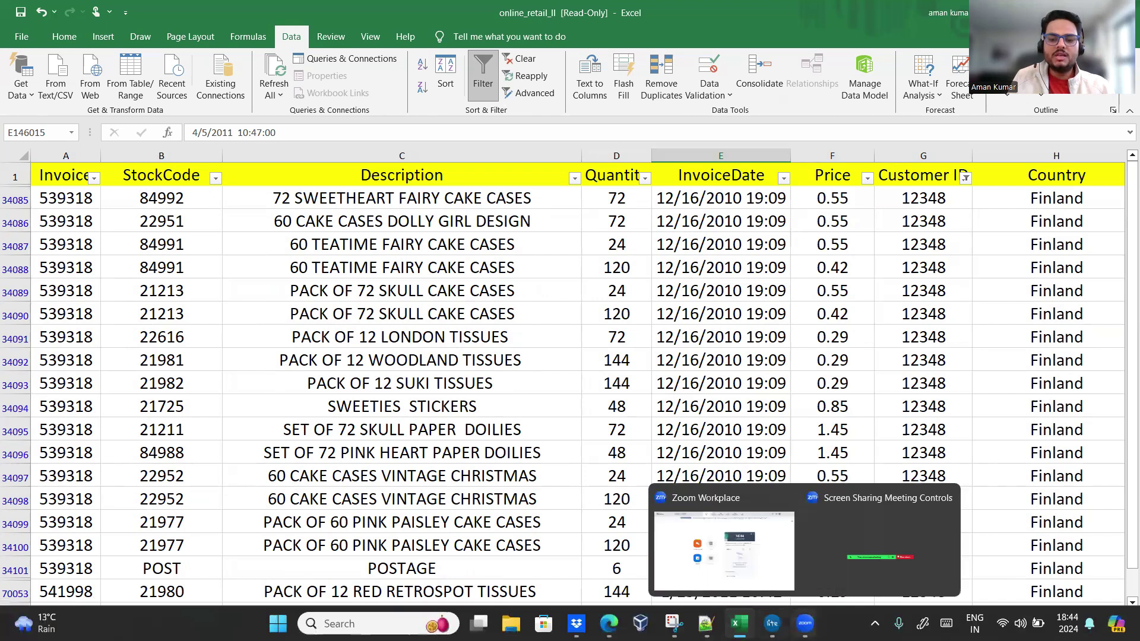
pyautogui.click(771, 623)
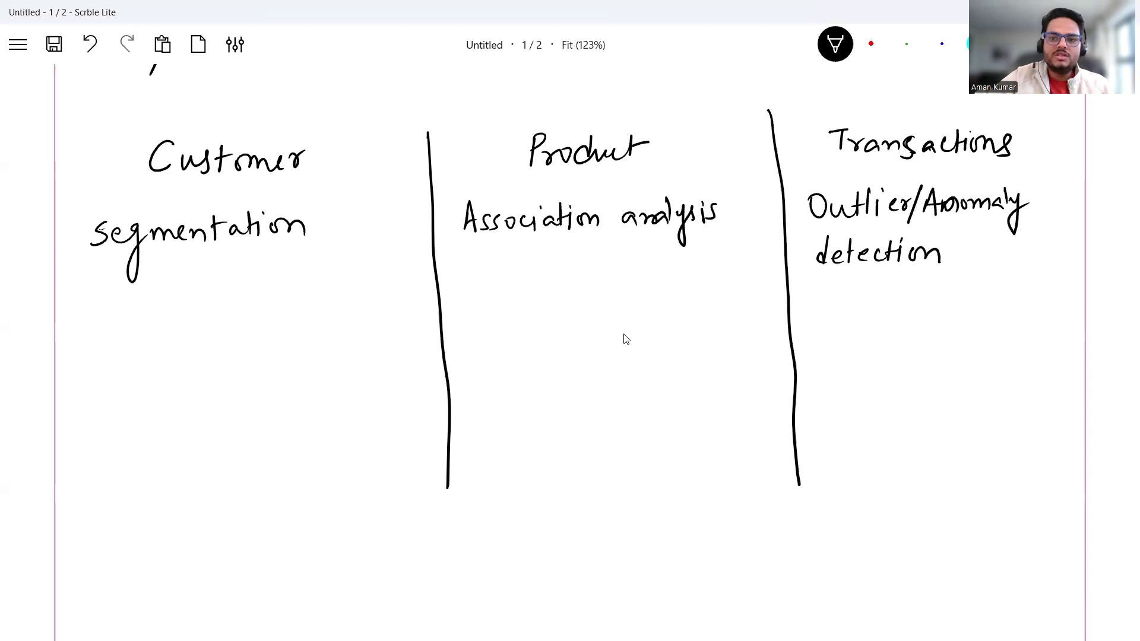
pyautogui.press('4')
pyautogui.moveTo(119, 304)
pyautogui.mouseDown()
pyautogui.moveTo(119, 327)
pyautogui.moveTo(133, 310)
pyautogui.moveTo(148, 327)
pyautogui.moveTo(152, 308)
pyautogui.moveTo(173, 301)
pyautogui.moveTo(171, 324)
pyautogui.moveTo(195, 329)
pyautogui.moveTo(208, 301)
pyautogui.mouseUp()
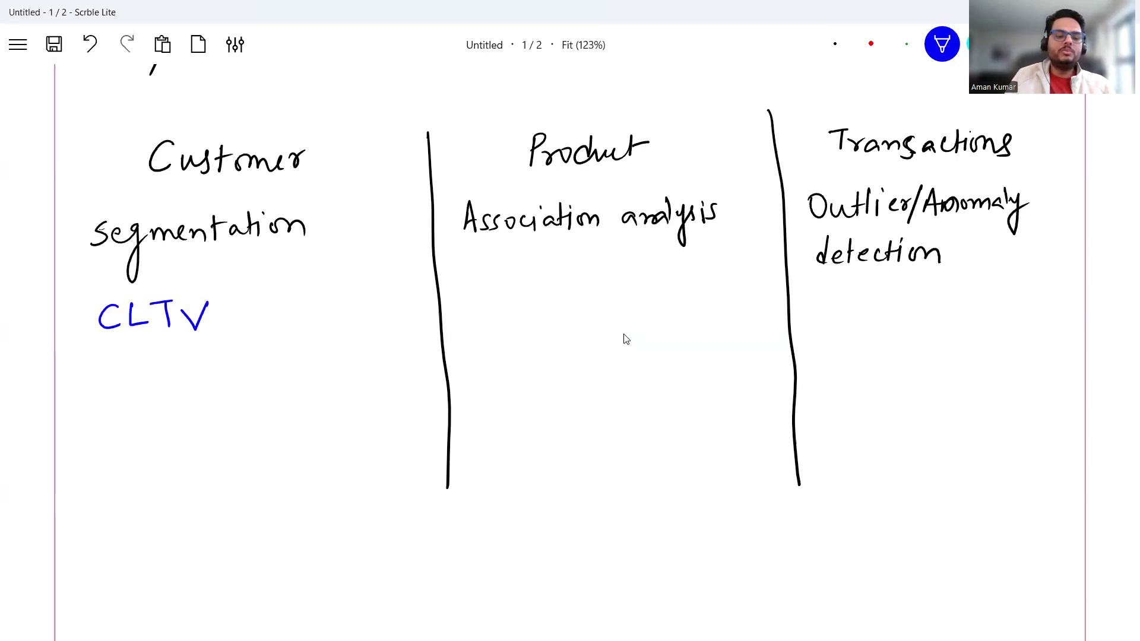
pyautogui.press('capslock')
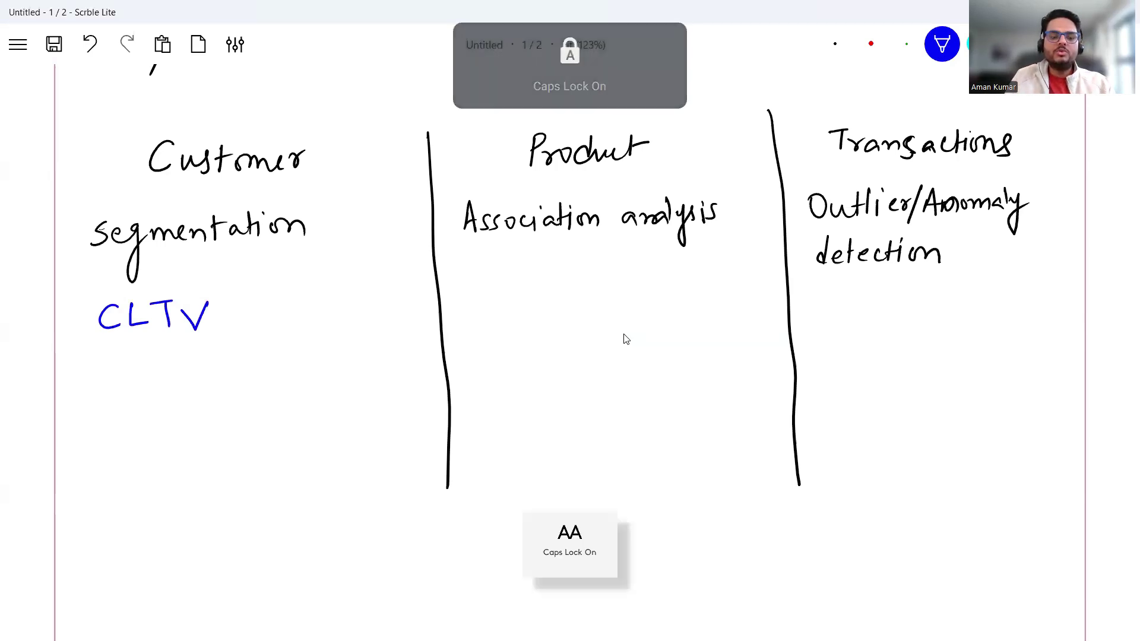
# Glance back at the retail sheet in Excel and handwrite "Forecasting" and "Inventory mgt." in blue in the whiteboard's Product column.
pyautogui.hotkey('alt', 'Tab')
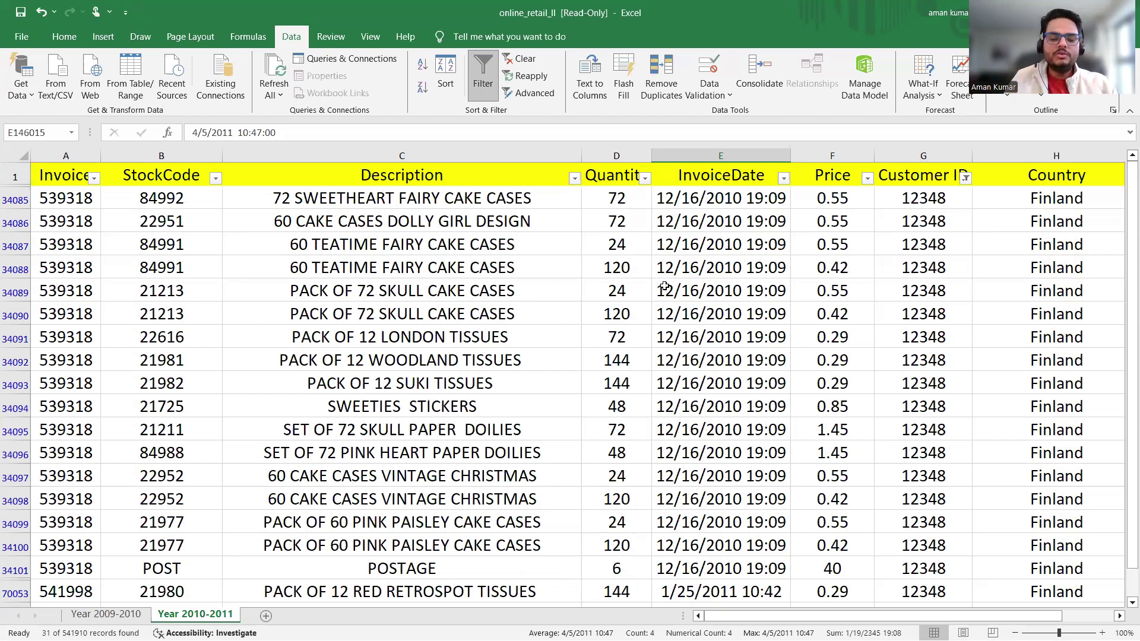
pyautogui.hotkey('alt', 'Tab')
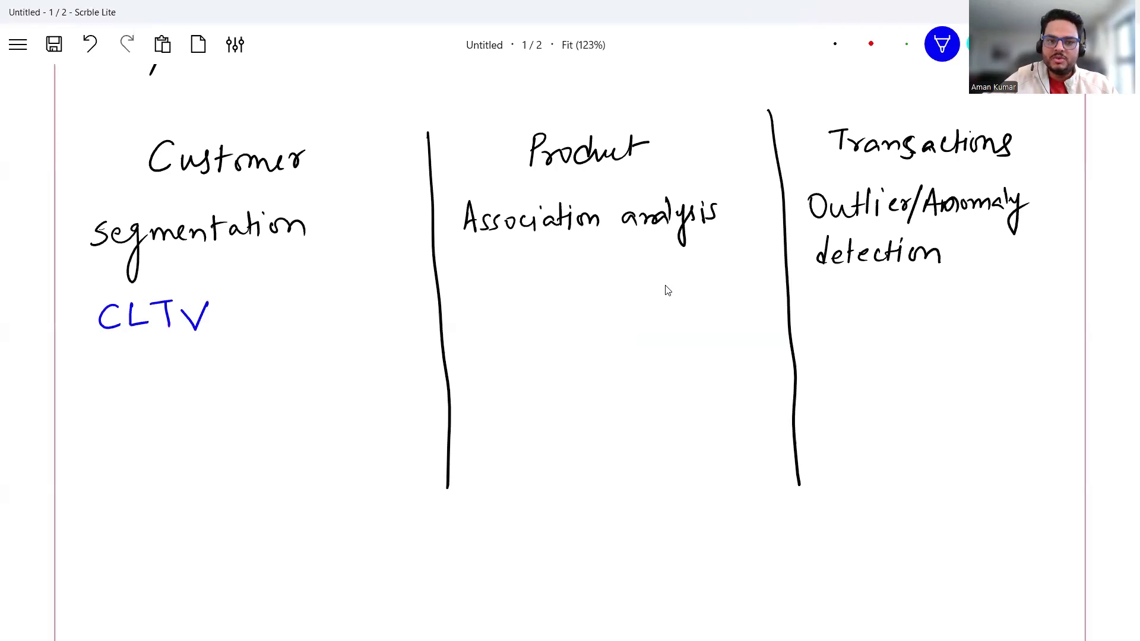
pyautogui.moveTo(480, 276)
pyautogui.mouseDown()
pyautogui.moveTo(482, 309)
pyautogui.moveTo(501, 274)
pyautogui.mouseUp()
pyautogui.moveTo(482, 292)
pyautogui.mouseDown()
pyautogui.moveTo(567, 306)
pyautogui.moveTo(596, 301)
pyautogui.mouseUp()
pyautogui.moveTo(610, 284)
pyautogui.mouseDown()
pyautogui.moveTo(601, 299)
pyautogui.moveTo(645, 287)
pyautogui.mouseUp()
pyautogui.moveTo(645, 287)
pyautogui.mouseDown()
pyautogui.moveTo(665, 284)
pyautogui.moveTo(690, 313)
pyautogui.moveTo(706, 281)
pyautogui.mouseUp()
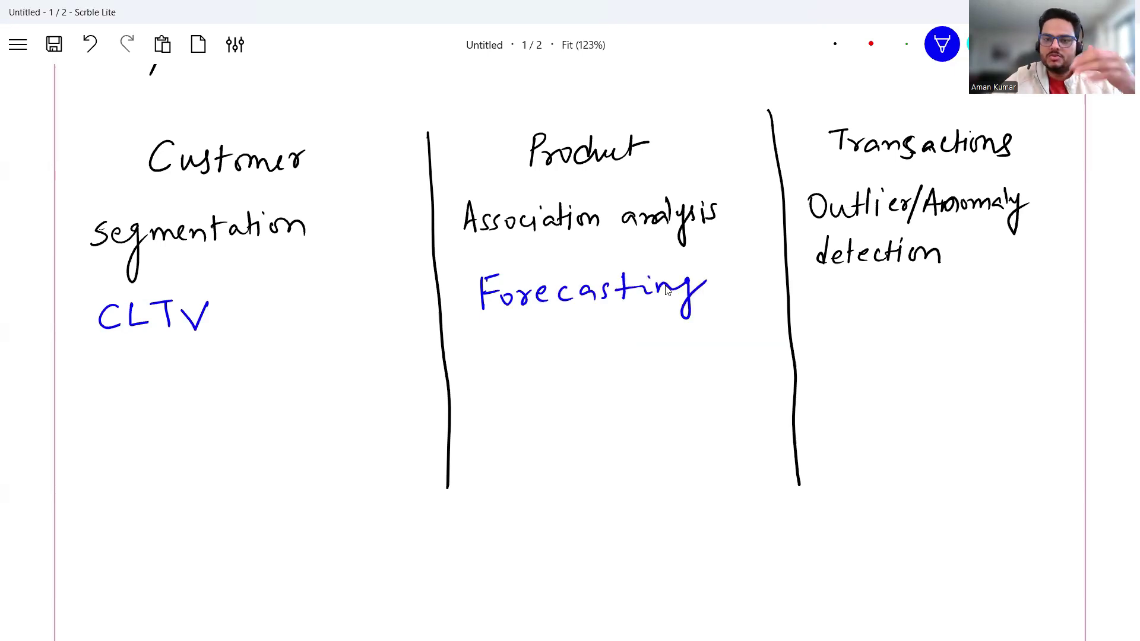
pyautogui.moveTo(487, 344)
pyautogui.mouseDown()
pyautogui.moveTo(493, 370)
pyautogui.moveTo(533, 351)
pyautogui.moveTo(571, 368)
pyautogui.moveTo(589, 348)
pyautogui.moveTo(613, 360)
pyautogui.moveTo(630, 343)
pyautogui.moveTo(631, 398)
pyautogui.moveTo(643, 349)
pyautogui.moveTo(663, 345)
pyautogui.moveTo(685, 362)
pyautogui.moveTo(695, 352)
pyautogui.moveTo(686, 388)
pyautogui.mouseUp()
pyautogui.moveTo(720, 328)
pyautogui.mouseDown()
pyautogui.moveTo(725, 355)
pyautogui.moveTo(727, 339)
pyautogui.mouseUp()
pyautogui.click(734, 340)
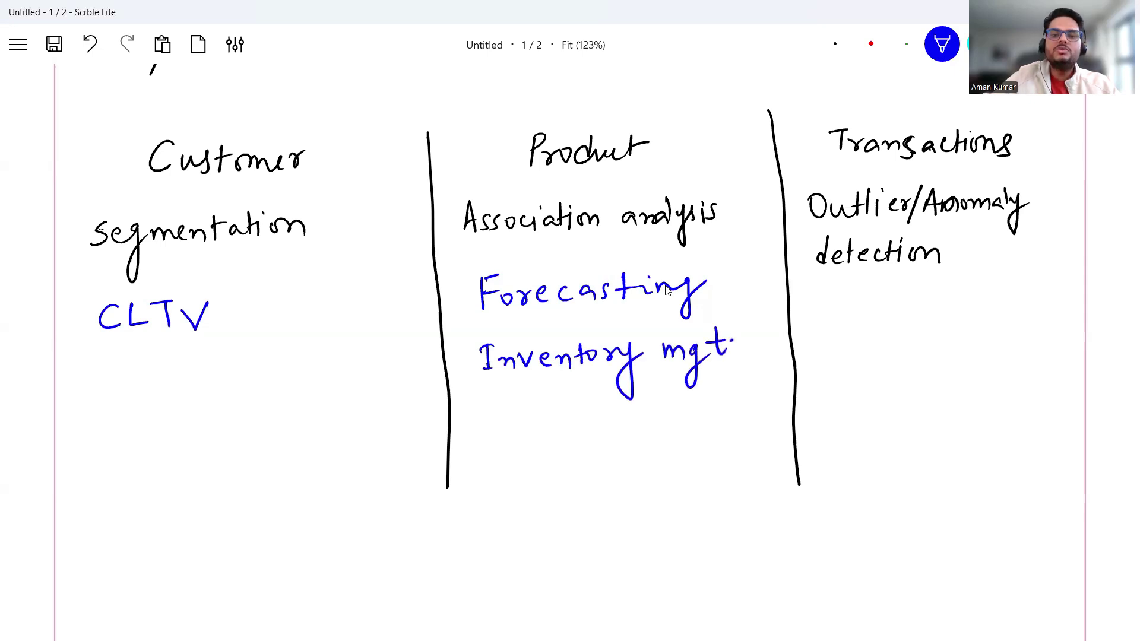
# Revisit the Excel transactions and handwrite "Invoice analysis" in blue below outlier detection in the whiteboard's Transactions column.
pyautogui.hotkey('alt', 'Tab')
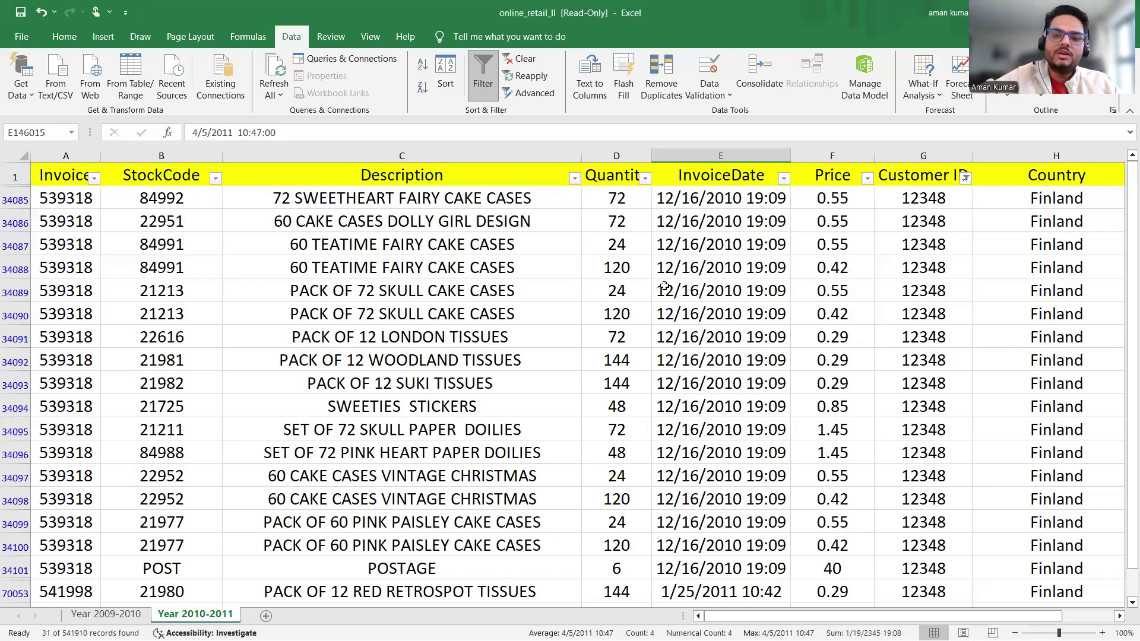
pyautogui.hotkey('alt', 'Tab')
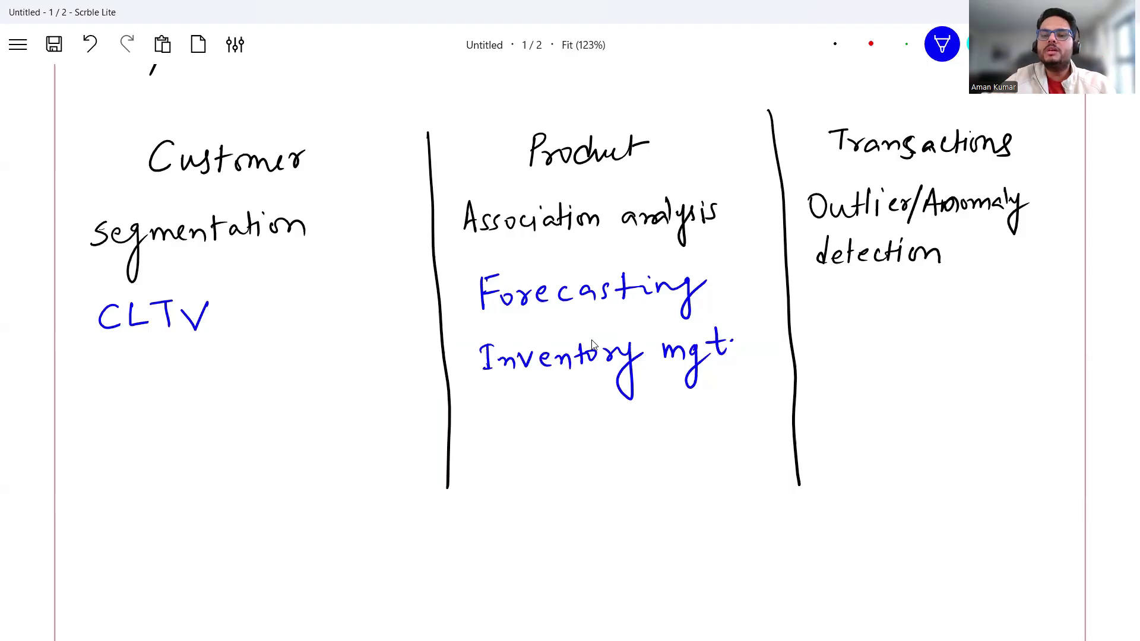
pyautogui.moveTo(831, 299)
pyautogui.mouseDown()
pyautogui.moveTo(834, 321)
pyautogui.moveTo(840, 298)
pyautogui.mouseUp()
pyautogui.moveTo(826, 320)
pyautogui.mouseDown()
pyautogui.moveTo(872, 303)
pyautogui.moveTo(894, 321)
pyautogui.moveTo(896, 306)
pyautogui.moveTo(911, 320)
pyautogui.moveTo(1003, 320)
pyautogui.mouseUp()
pyautogui.moveTo(1009, 308); pyautogui.dragTo(1018, 339)
pyautogui.moveTo(1023, 315)
pyautogui.mouseDown()
pyautogui.moveTo(1036, 306)
pyautogui.moveTo(1045, 320)
pyautogui.mouseUp()
pyautogui.moveTo(824, 323); pyautogui.dragTo(846, 323)
# Check the Excel data once more and add a red tick beside every analysis listed in the three whiteboard columns.
pyautogui.hotkey('alt', 'Tab')
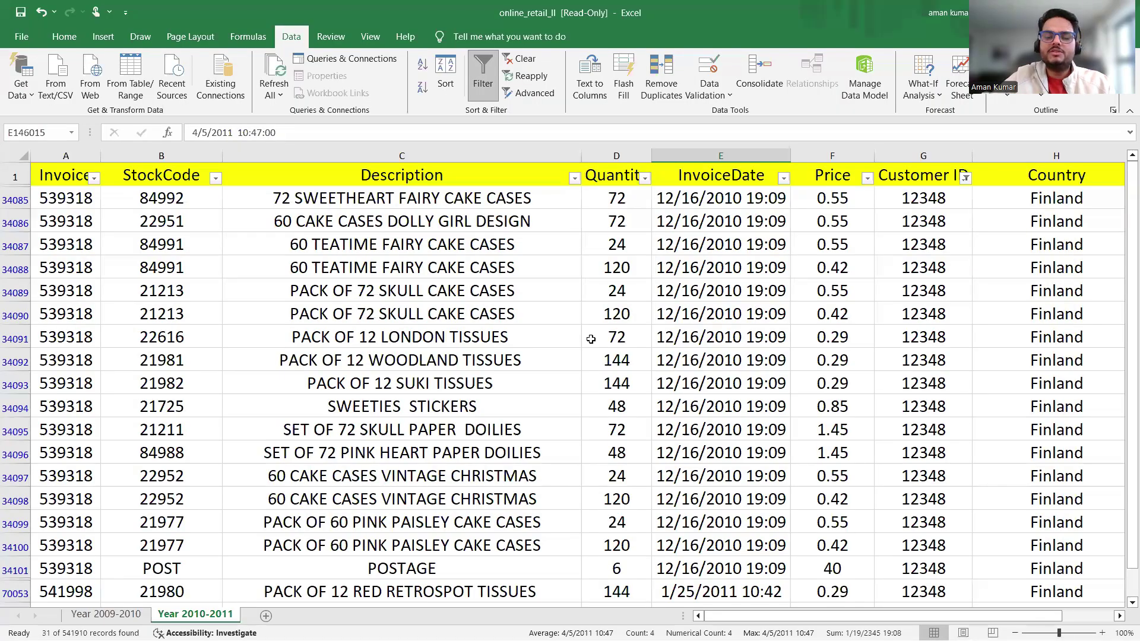
pyautogui.hotkey('alt', 'Tab')
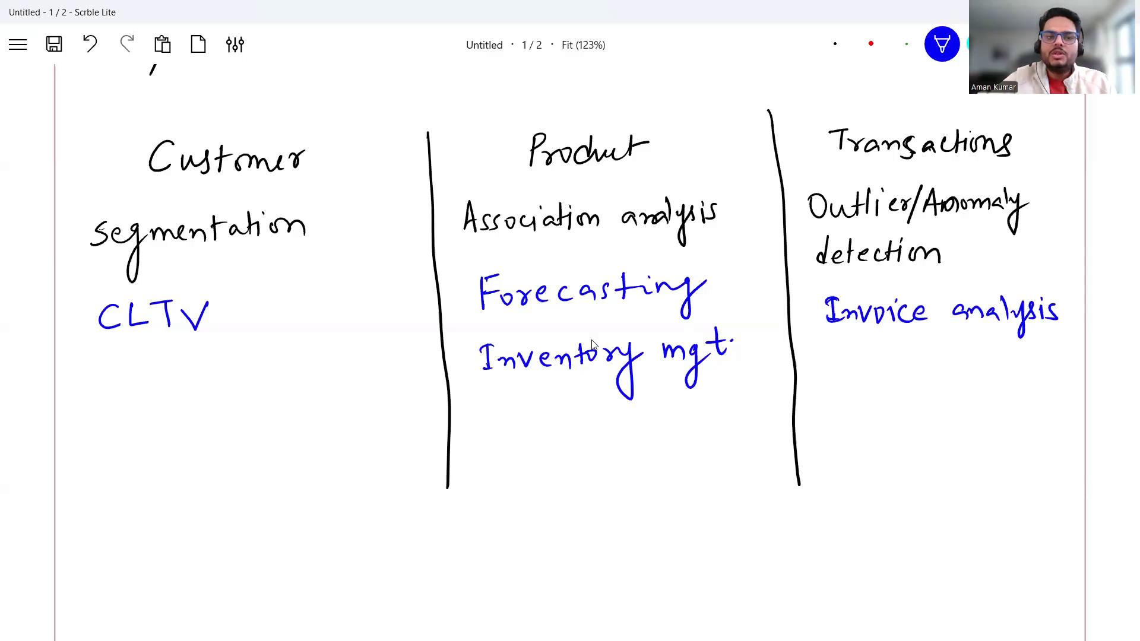
pyautogui.press('2')
pyautogui.moveTo(66, 260)
pyautogui.mouseDown()
pyautogui.moveTo(86, 278)
pyautogui.moveTo(115, 258)
pyautogui.mouseUp()
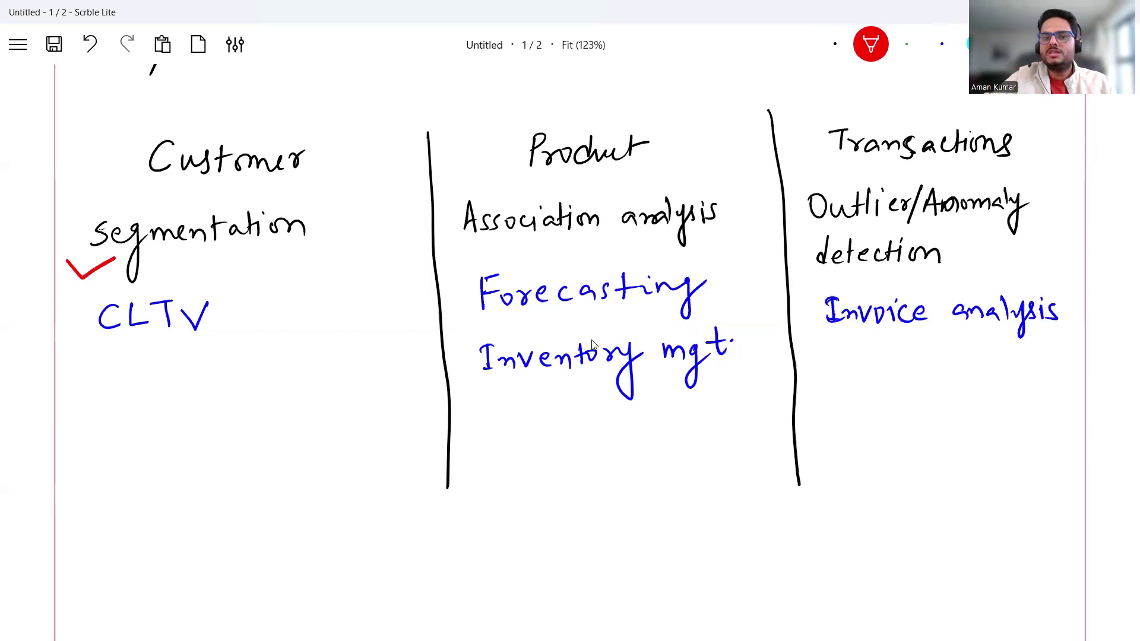
pyautogui.moveTo(434, 237); pyautogui.dragTo(487, 234)
pyautogui.moveTo(78, 340); pyautogui.dragTo(125, 336)
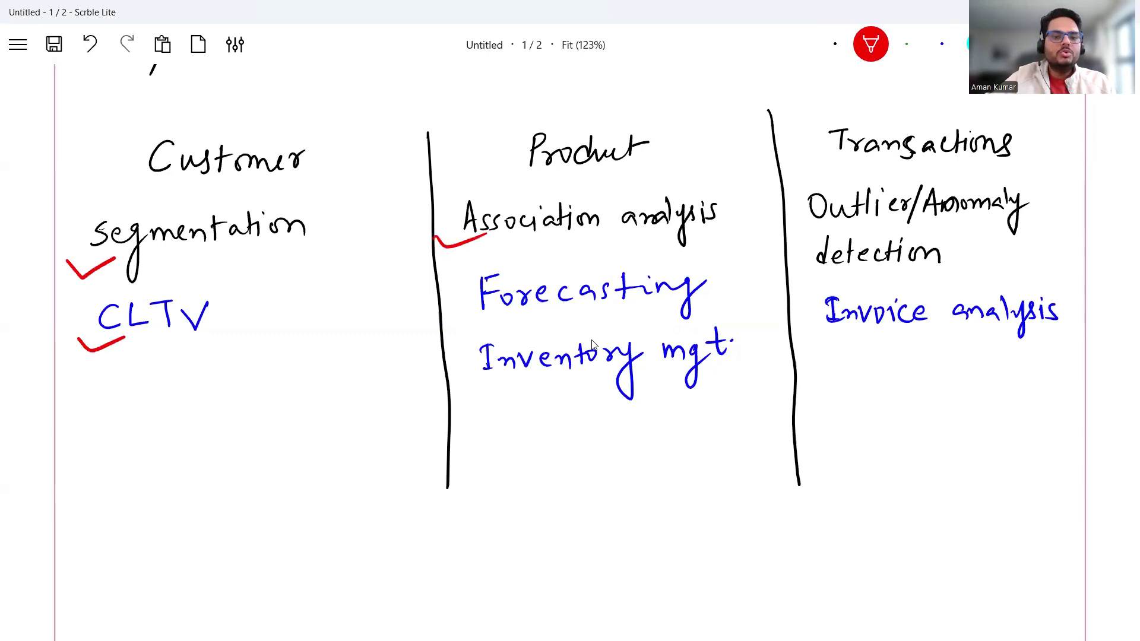
pyautogui.moveTo(448, 299); pyautogui.dragTo(491, 295)
pyautogui.moveTo(455, 361); pyautogui.dragTo(497, 354)
pyautogui.moveTo(797, 221); pyautogui.dragTo(838, 214)
pyautogui.moveTo(802, 319); pyautogui.dragTo(831, 310)
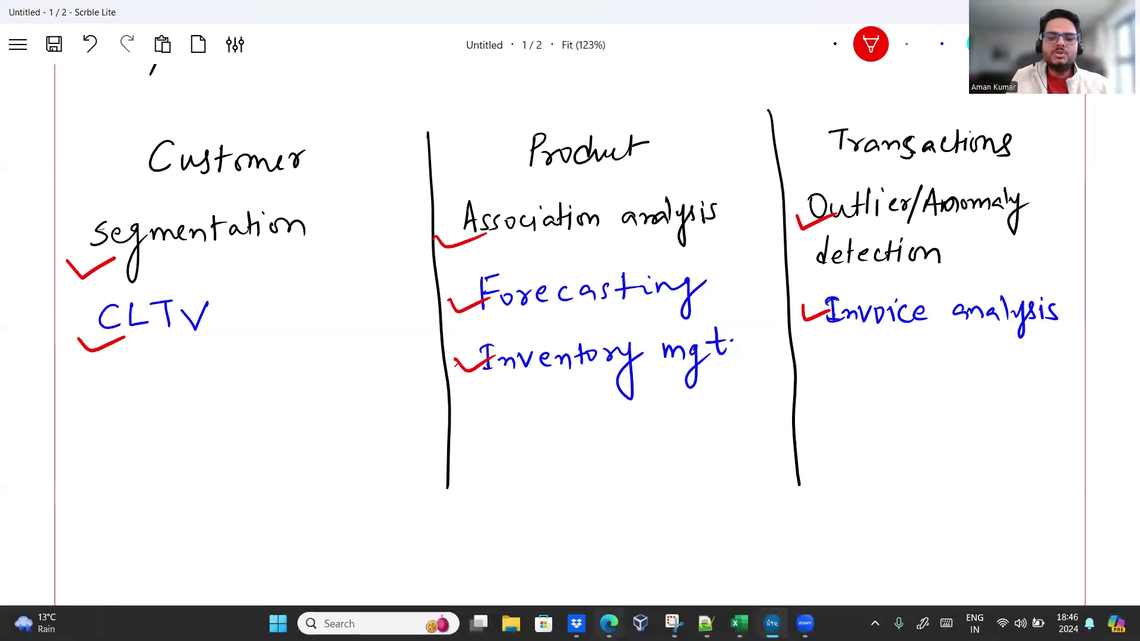
# Show the Excel transactions again and tick the Customer, Product and Transactions headings in red on the whiteboard.
pyautogui.moveTo(736, 624)
pyautogui.click(720, 546)
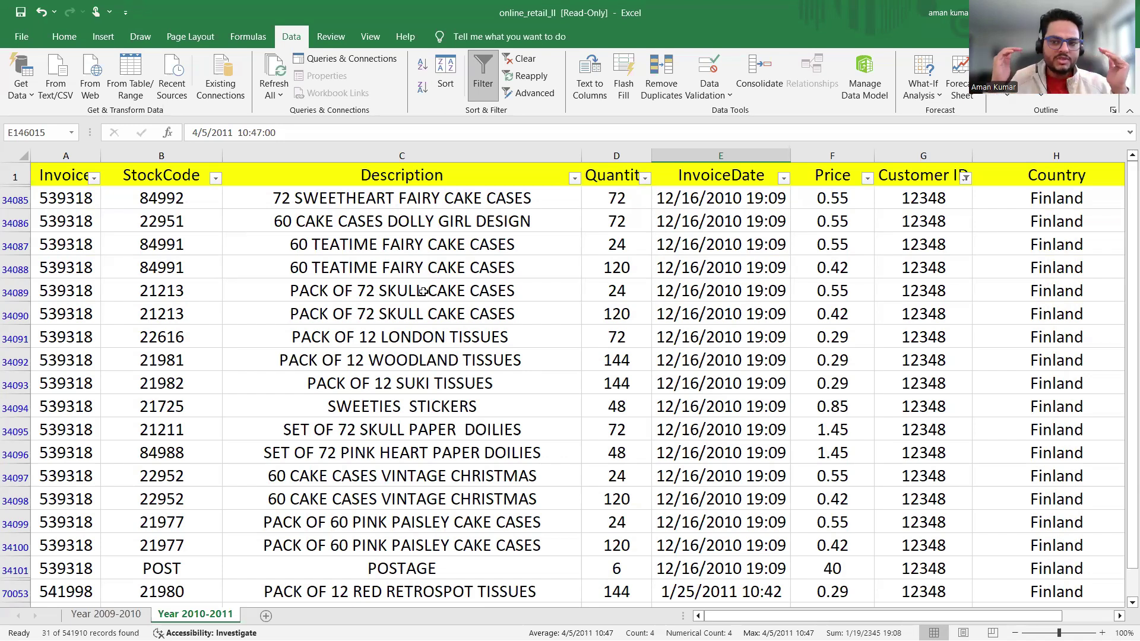
pyautogui.hotkey('alt', 'Tab')
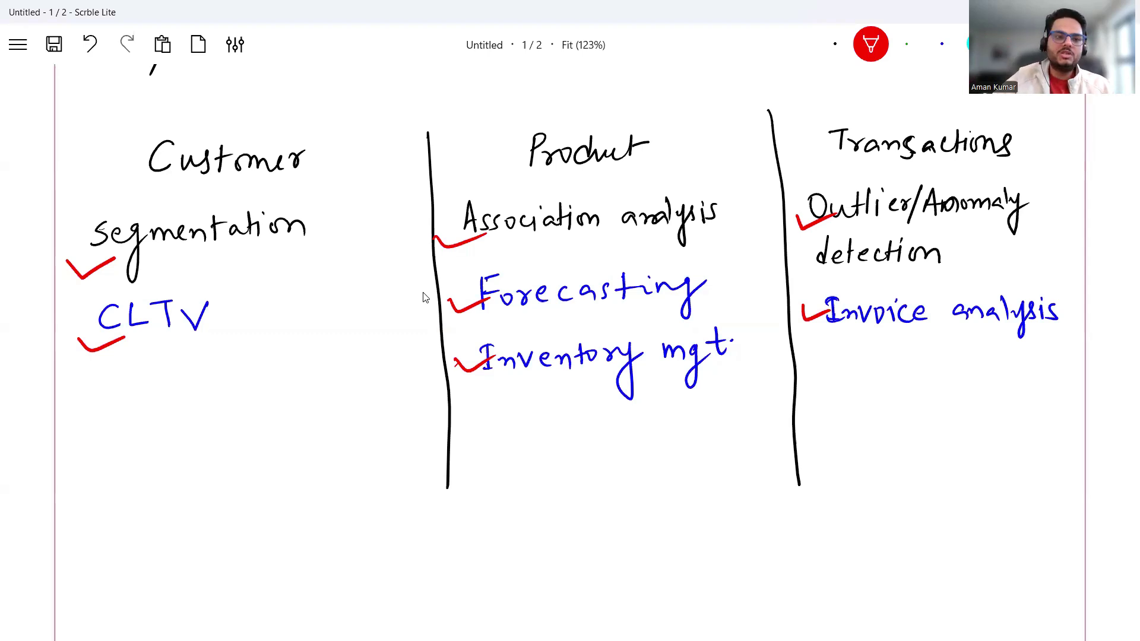
pyautogui.moveTo(120, 153)
pyautogui.mouseDown()
pyautogui.moveTo(138, 163)
pyautogui.moveTo(169, 141)
pyautogui.mouseUp()
pyautogui.moveTo(496, 145); pyautogui.dragTo(547, 132)
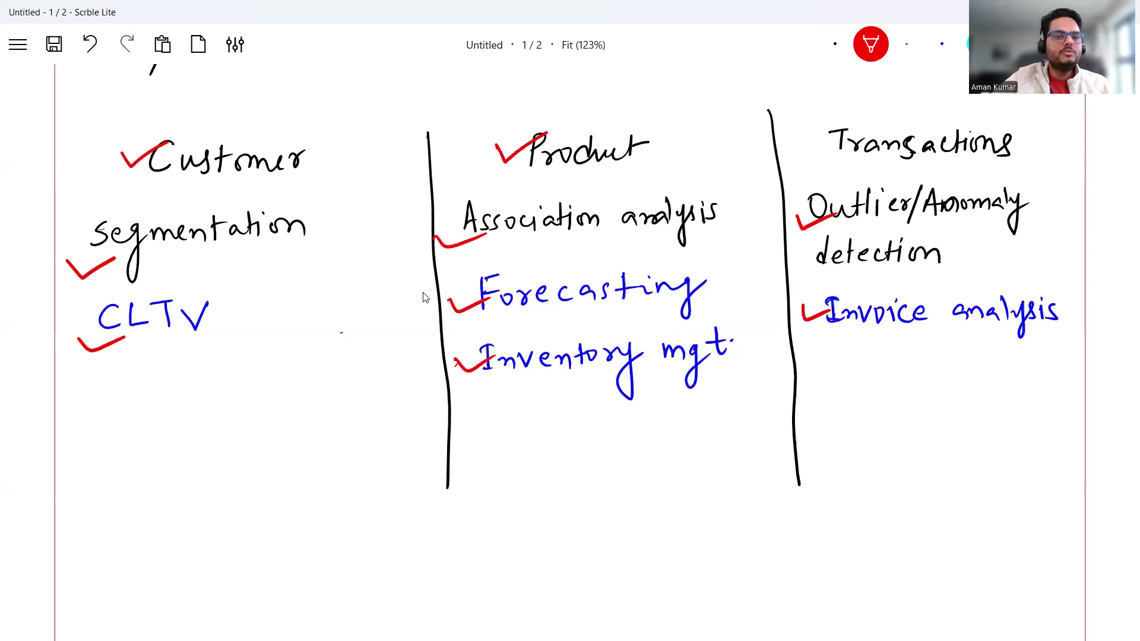
pyautogui.moveTo(797, 143); pyautogui.dragTo(868, 132)
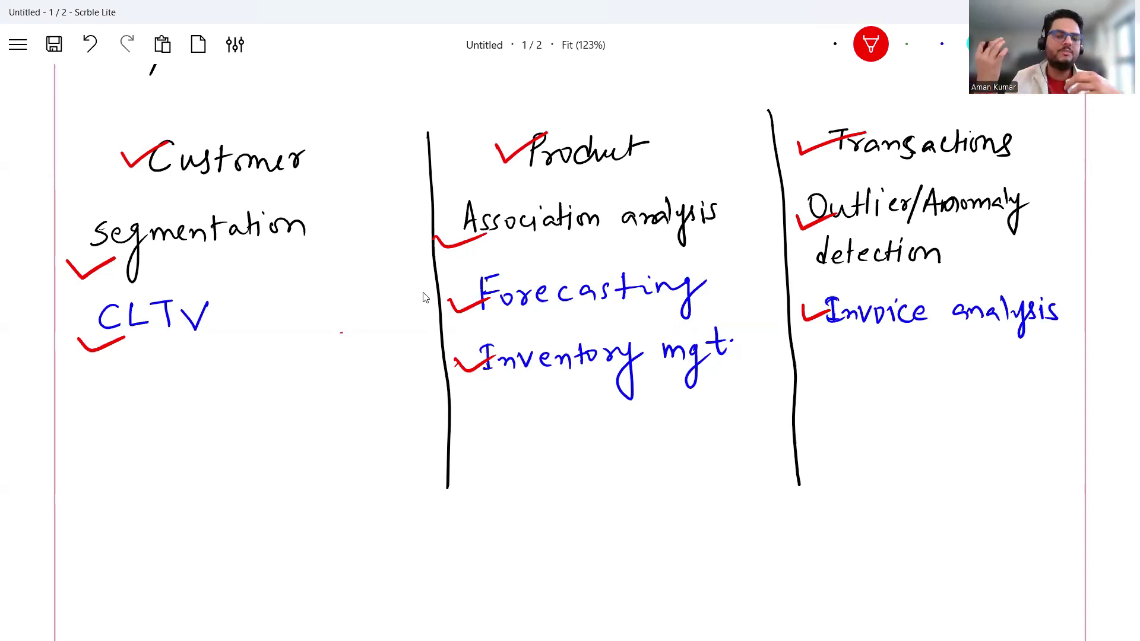
pyautogui.press('capslock')
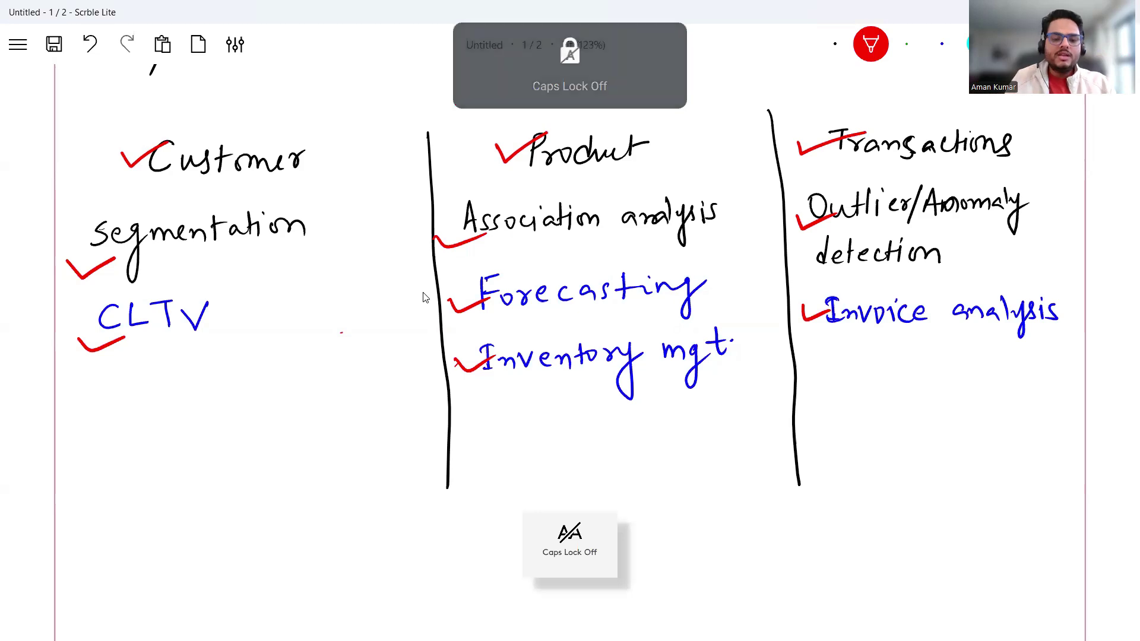
# Refer back to the Excel sheet and handwrite "Recommendation Engine" in red below Inventory mgt. in the whiteboard's Product column.
pyautogui.hotkey('alt', 'Tab')
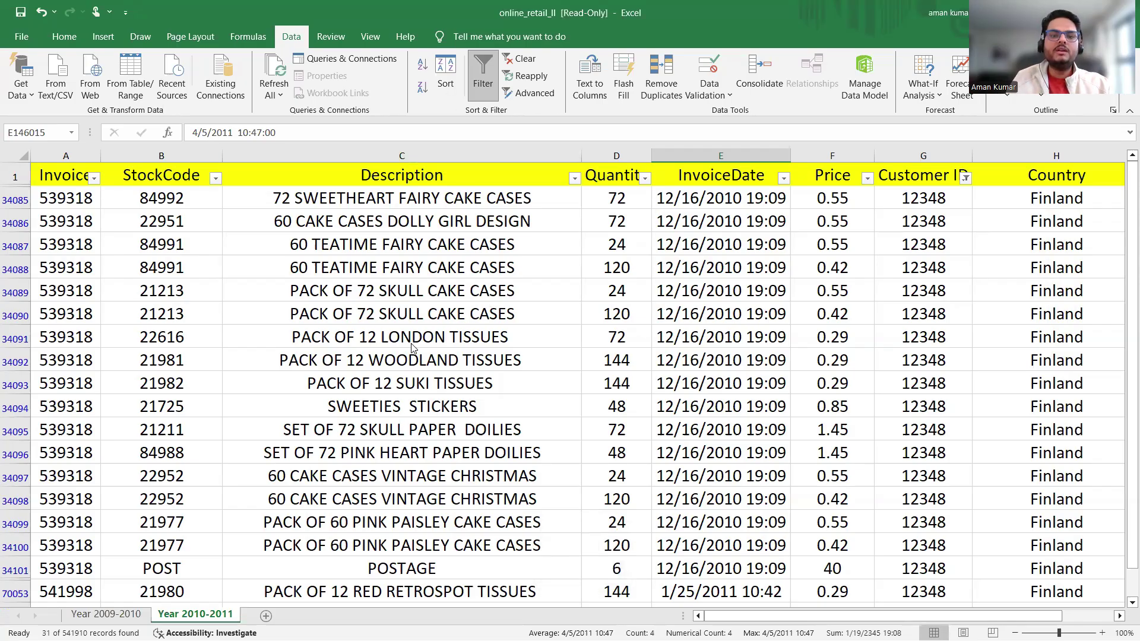
pyautogui.hotkey('alt', 'Tab')
pyautogui.hotkey('alt', 'Tab')
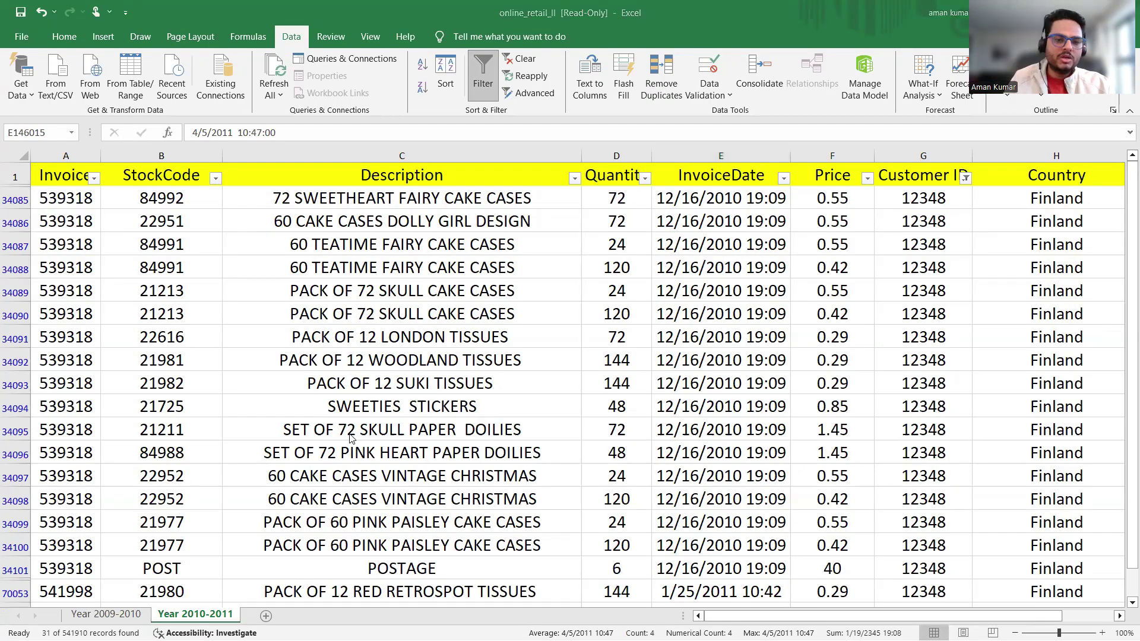
pyautogui.hotkey('alt', 'Tab')
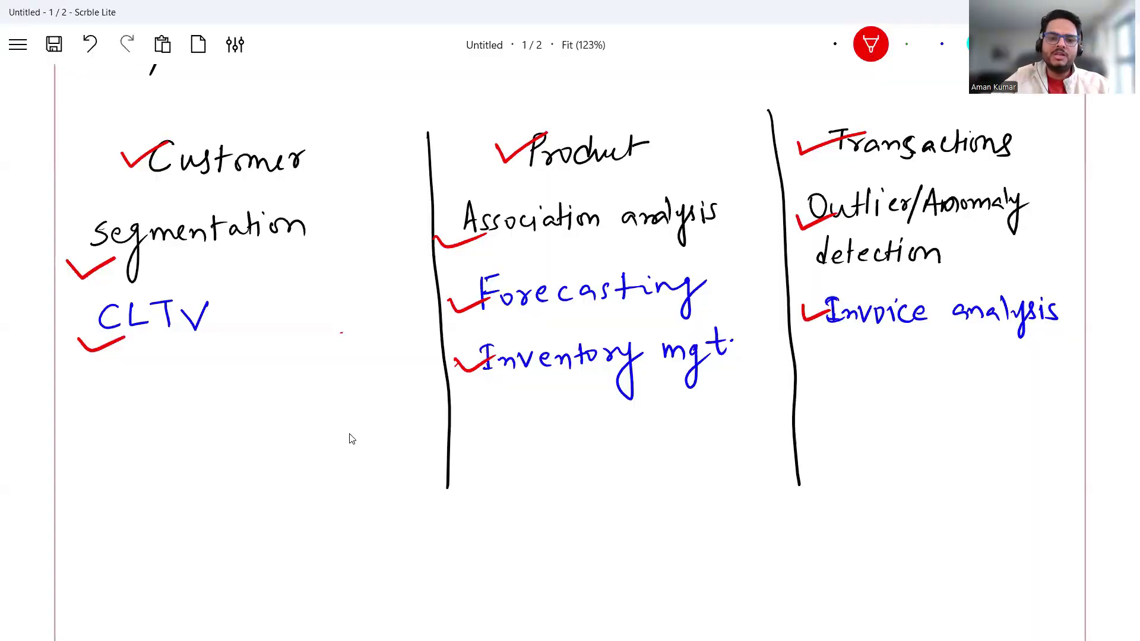
pyautogui.moveTo(490, 416)
pyautogui.mouseDown()
pyautogui.moveTo(490, 446)
pyautogui.moveTo(498, 436)
pyautogui.moveTo(509, 451)
pyautogui.mouseUp()
pyautogui.moveTo(513, 438)
pyautogui.mouseDown()
pyautogui.moveTo(542, 429)
pyautogui.moveTo(555, 443)
pyautogui.moveTo(565, 432)
pyautogui.moveTo(619, 440)
pyautogui.moveTo(645, 420)
pyautogui.moveTo(647, 433)
pyautogui.moveTo(670, 434)
pyautogui.moveTo(680, 421)
pyautogui.moveTo(704, 438)
pyautogui.mouseUp()
pyautogui.moveTo(712, 410)
pyautogui.mouseDown()
pyautogui.moveTo(715, 436)
pyautogui.moveTo(722, 420)
pyautogui.mouseUp()
pyautogui.moveTo(722, 425)
pyautogui.mouseDown()
pyautogui.moveTo(723, 436)
pyautogui.moveTo(729, 425)
pyautogui.moveTo(756, 429)
pyautogui.mouseUp()
pyautogui.moveTo(518, 475)
pyautogui.mouseDown()
pyautogui.moveTo(515, 496)
pyautogui.moveTo(558, 481)
pyautogui.moveTo(562, 510)
pyautogui.moveTo(579, 491)
pyautogui.moveTo(617, 489)
pyautogui.moveTo(630, 469)
pyautogui.mouseUp()
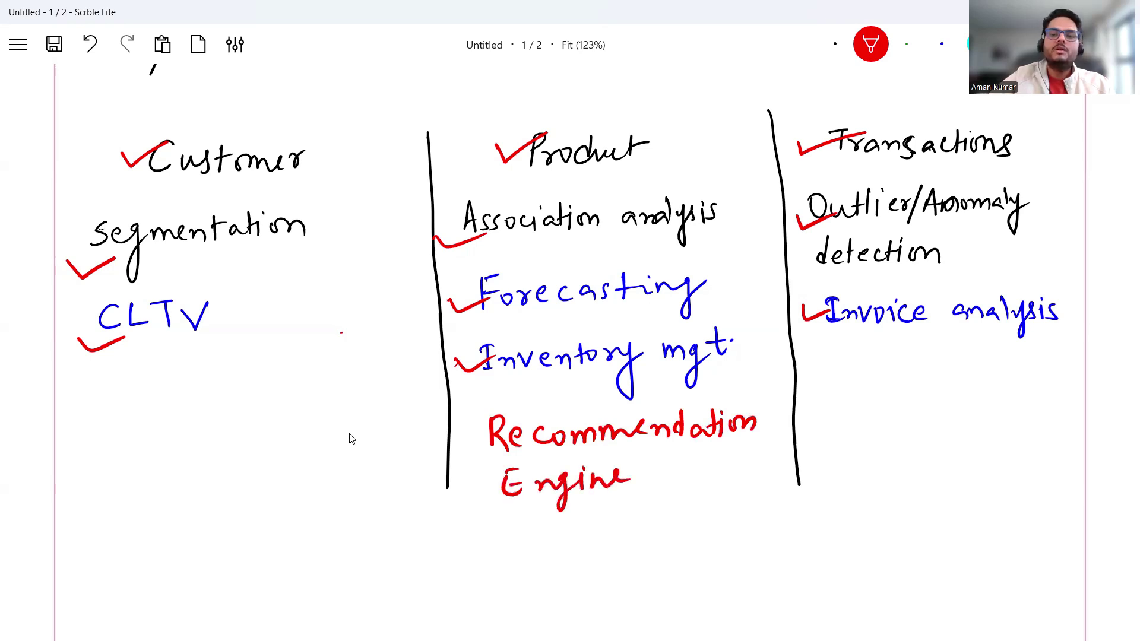
# In green, tick Recommendation Engine and draw a box around segmentation in the Customer column.
pyautogui.click(907, 43)
pyautogui.moveTo(463, 435); pyautogui.dragTo(504, 421)
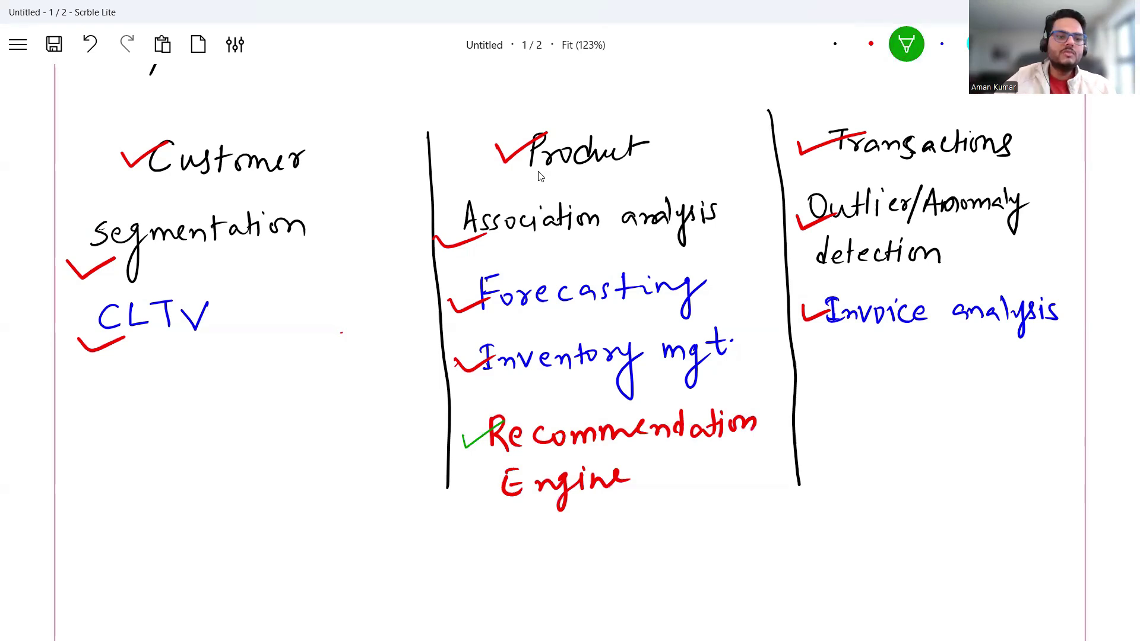
pyautogui.moveTo(85, 210)
pyautogui.mouseDown()
pyautogui.moveTo(87, 256)
pyautogui.moveTo(80, 210)
pyautogui.moveTo(326, 182)
pyautogui.moveTo(329, 251)
pyautogui.mouseUp()
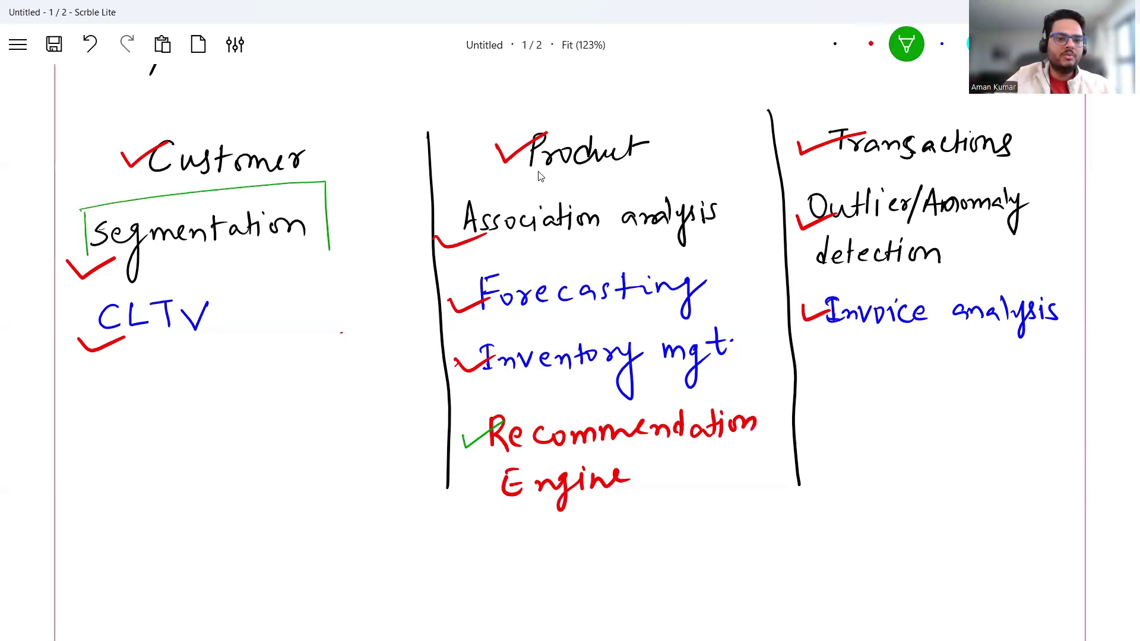
pyautogui.moveTo(88, 257); pyautogui.dragTo(333, 245)
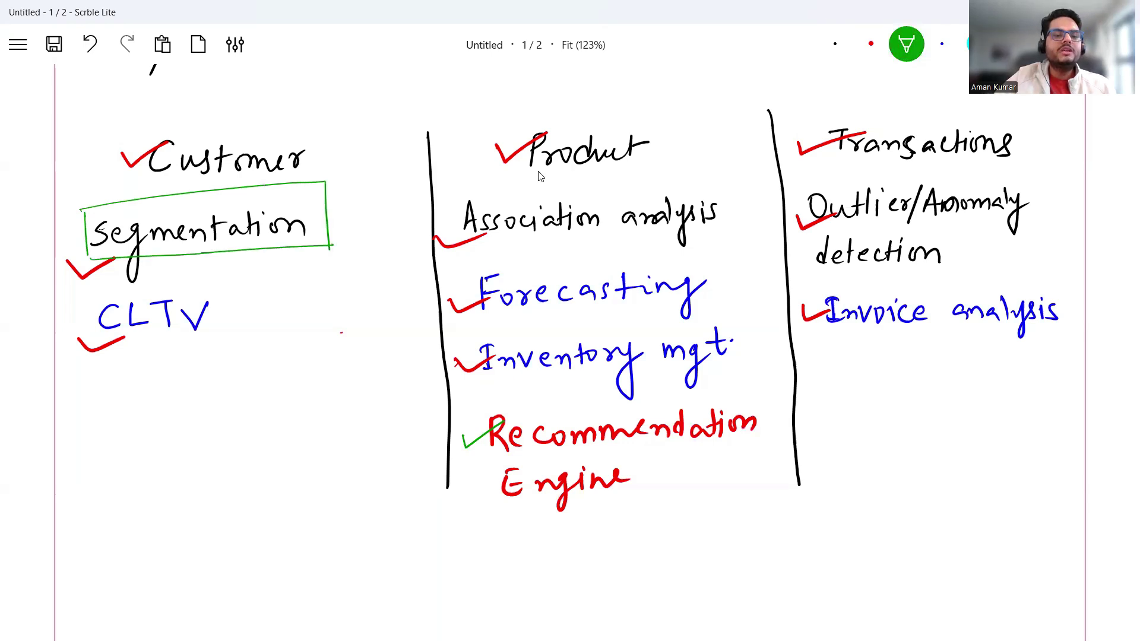
# Handwrite the heading "RFM" in red on the blank second page and underline it.
pyautogui.scroll(-10, 540, 176)
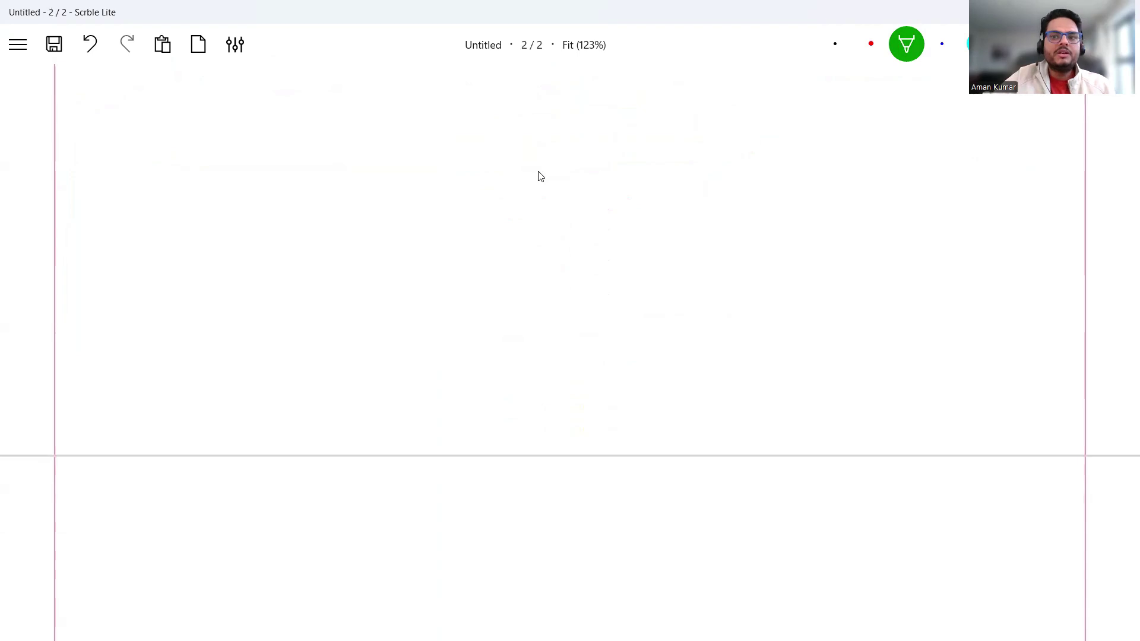
pyautogui.press('2')
pyautogui.moveTo(183, 122); pyautogui.dragTo(186, 152)
pyautogui.moveTo(184, 120)
pyautogui.mouseDown()
pyautogui.moveTo(188, 150)
pyautogui.moveTo(187, 138)
pyautogui.moveTo(216, 168)
pyautogui.mouseUp()
pyautogui.moveTo(220, 119); pyautogui.dragTo(218, 150)
pyautogui.moveTo(214, 121)
pyautogui.mouseDown()
pyautogui.moveTo(219, 149)
pyautogui.moveTo(232, 117)
pyautogui.moveTo(228, 132)
pyautogui.moveTo(239, 116)
pyautogui.moveTo(253, 143)
pyautogui.moveTo(270, 121)
pyautogui.moveTo(276, 145)
pyautogui.mouseUp()
pyautogui.moveTo(180, 181); pyautogui.dragTo(331, 167)
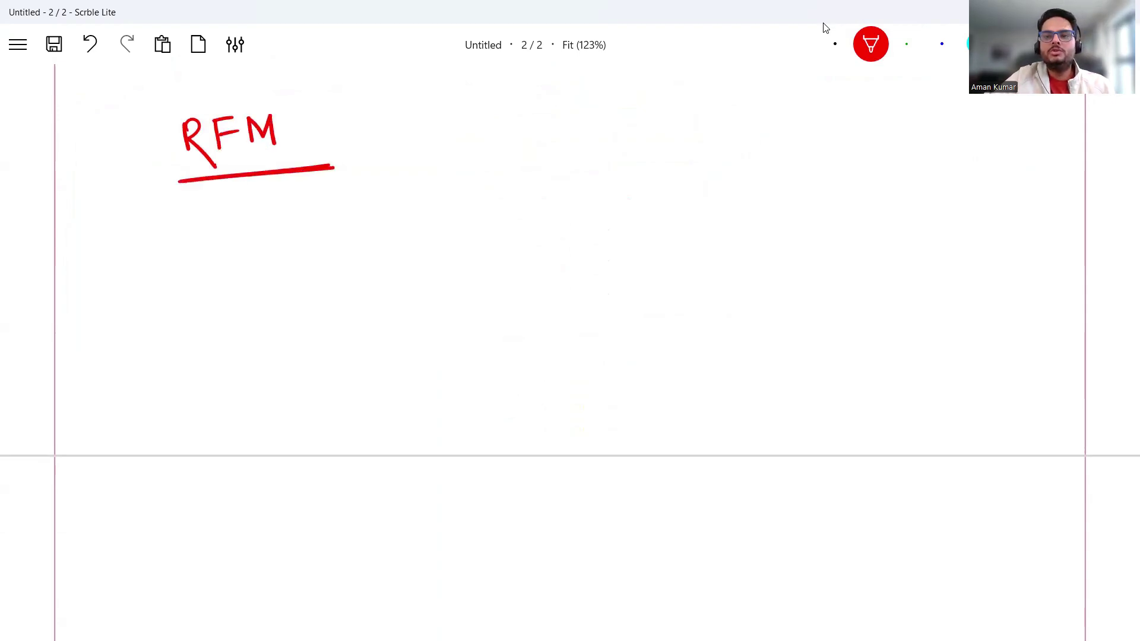
# In black, draw arrows from the R and F of the RFM heading and handwrite "Recency" and "Frequency" beside them.
pyautogui.click(835, 43)
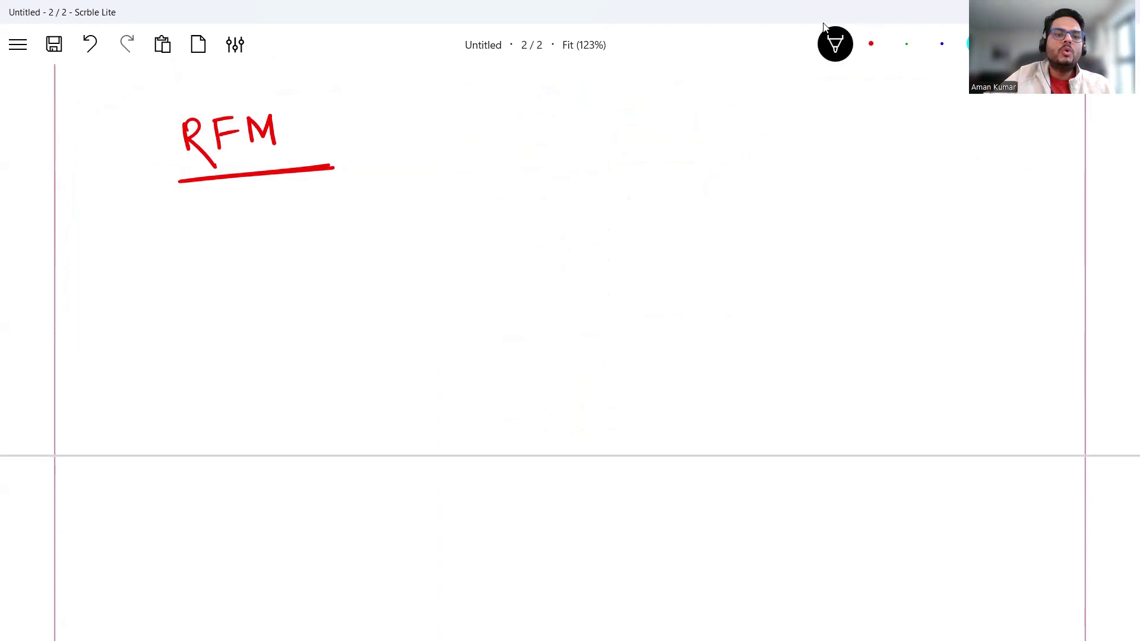
pyautogui.moveTo(203, 175)
pyautogui.mouseDown()
pyautogui.moveTo(205, 210)
pyautogui.moveTo(324, 202)
pyautogui.moveTo(312, 195)
pyautogui.moveTo(323, 211)
pyautogui.moveTo(356, 215)
pyautogui.moveTo(367, 190)
pyautogui.moveTo(379, 226)
pyautogui.moveTo(388, 205)
pyautogui.moveTo(389, 219)
pyautogui.moveTo(482, 213)
pyautogui.mouseUp()
pyautogui.moveTo(484, 202)
pyautogui.mouseDown()
pyautogui.moveTo(490, 234)
pyautogui.moveTo(517, 200)
pyautogui.mouseUp()
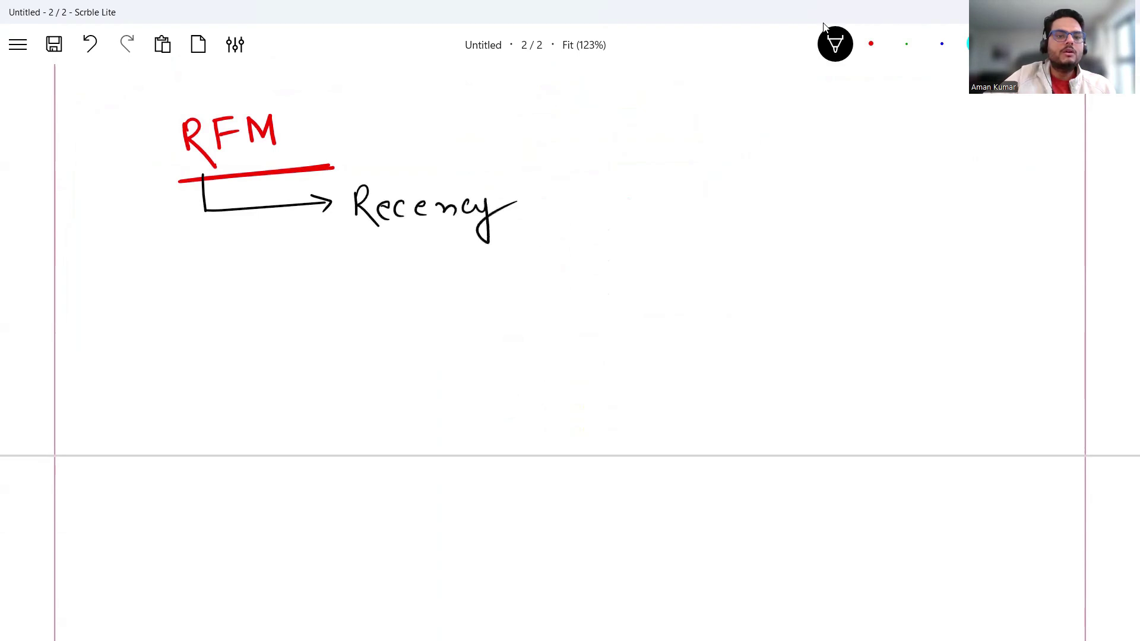
pyautogui.moveTo(239, 159)
pyautogui.mouseDown()
pyautogui.moveTo(254, 255)
pyautogui.moveTo(325, 260)
pyautogui.moveTo(376, 241)
pyautogui.moveTo(416, 262)
pyautogui.mouseUp()
pyautogui.moveTo(433, 249)
pyautogui.mouseDown()
pyautogui.moveTo(437, 297)
pyautogui.moveTo(447, 260)
pyautogui.moveTo(530, 256)
pyautogui.moveTo(544, 288)
pyautogui.moveTo(560, 255)
pyautogui.mouseUp()
# Draw an arrow from the M to a handwritten "Monetory" and put a tick after each of the three terms.
pyautogui.moveTo(269, 149)
pyautogui.mouseDown()
pyautogui.moveTo(289, 314)
pyautogui.moveTo(344, 315)
pyautogui.mouseUp()
pyautogui.moveTo(341, 302)
pyautogui.mouseDown()
pyautogui.moveTo(342, 320)
pyautogui.moveTo(392, 298)
pyautogui.moveTo(398, 320)
pyautogui.mouseUp()
pyautogui.click(378, 301)
pyautogui.moveTo(416, 309)
pyautogui.mouseDown()
pyautogui.moveTo(408, 315)
pyautogui.moveTo(442, 319)
pyautogui.mouseUp()
pyautogui.moveTo(452, 310); pyautogui.dragTo(464, 318)
pyautogui.moveTo(470, 301)
pyautogui.mouseDown()
pyautogui.moveTo(473, 320)
pyautogui.moveTo(486, 308)
pyautogui.mouseUp()
pyautogui.moveTo(483, 309); pyautogui.dragTo(525, 305)
pyautogui.moveTo(515, 309)
pyautogui.mouseDown()
pyautogui.moveTo(532, 359)
pyautogui.moveTo(547, 305)
pyautogui.mouseUp()
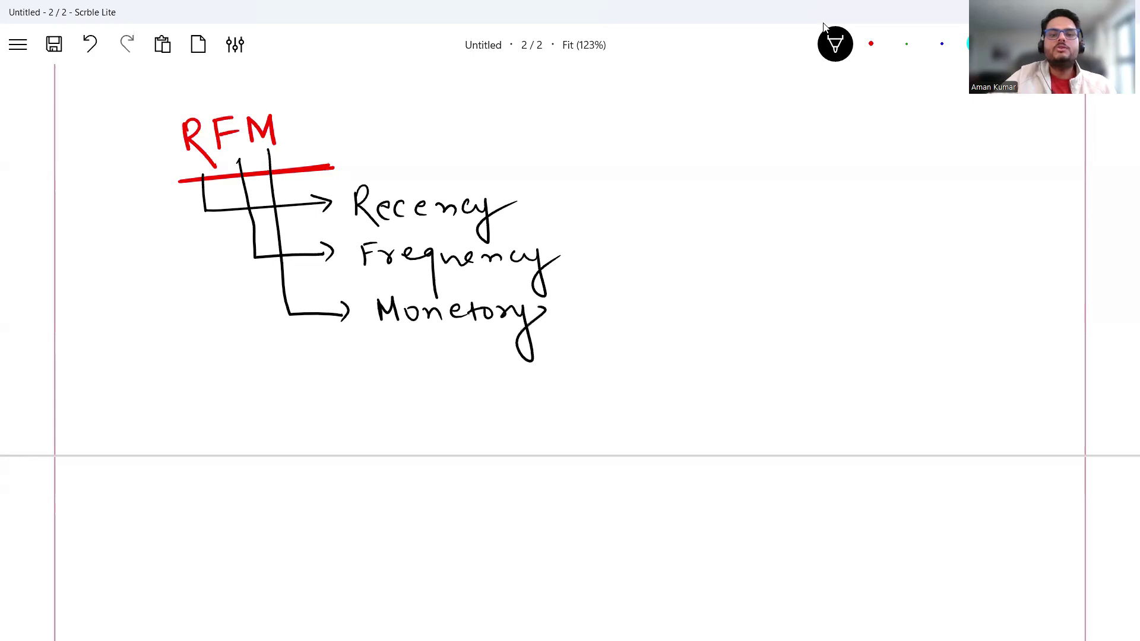
pyautogui.moveTo(532, 200); pyautogui.dragTo(567, 189)
pyautogui.moveTo(571, 261); pyautogui.dragTo(608, 252)
pyautogui.moveTo(558, 319); pyautogui.dragTo(601, 306)
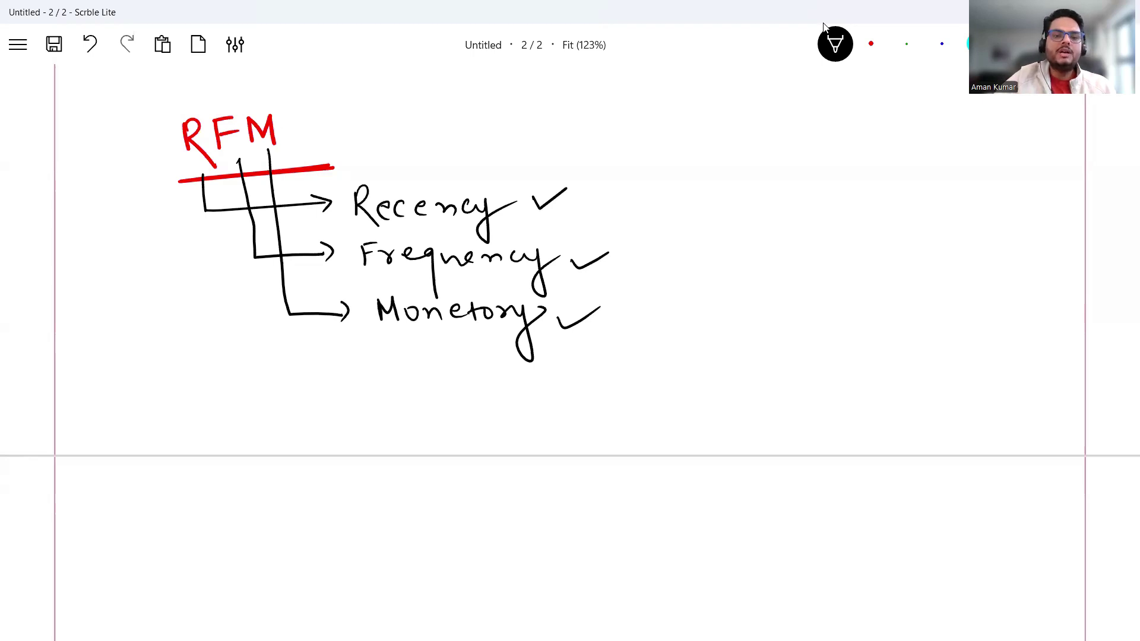
# Below the RFM breakdown, handwrite column headings R, F and M with row labels "Cust 1" and "Cust 2" in black.
pyautogui.scroll(-1, 570, 249)
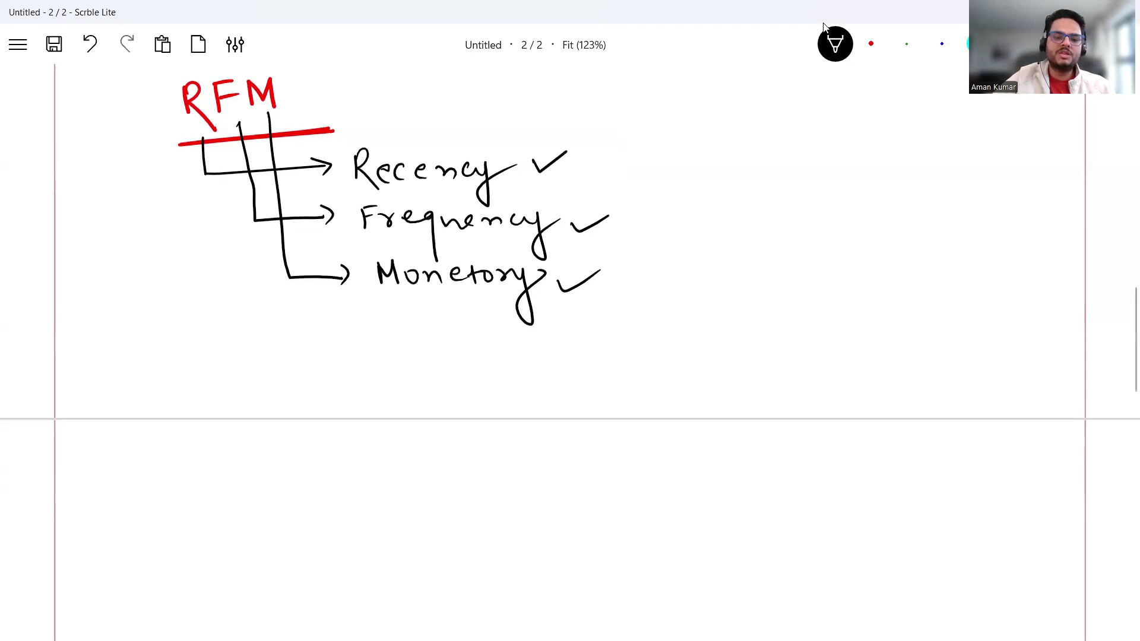
pyautogui.moveTo(343, 441)
pyautogui.mouseDown()
pyautogui.moveTo(344, 469)
pyautogui.moveTo(346, 459)
pyautogui.moveTo(374, 480)
pyautogui.mouseUp()
pyautogui.moveTo(481, 441); pyautogui.dragTo(484, 470)
pyautogui.moveTo(478, 443)
pyautogui.mouseDown()
pyautogui.moveTo(503, 439)
pyautogui.moveTo(509, 451)
pyautogui.mouseUp()
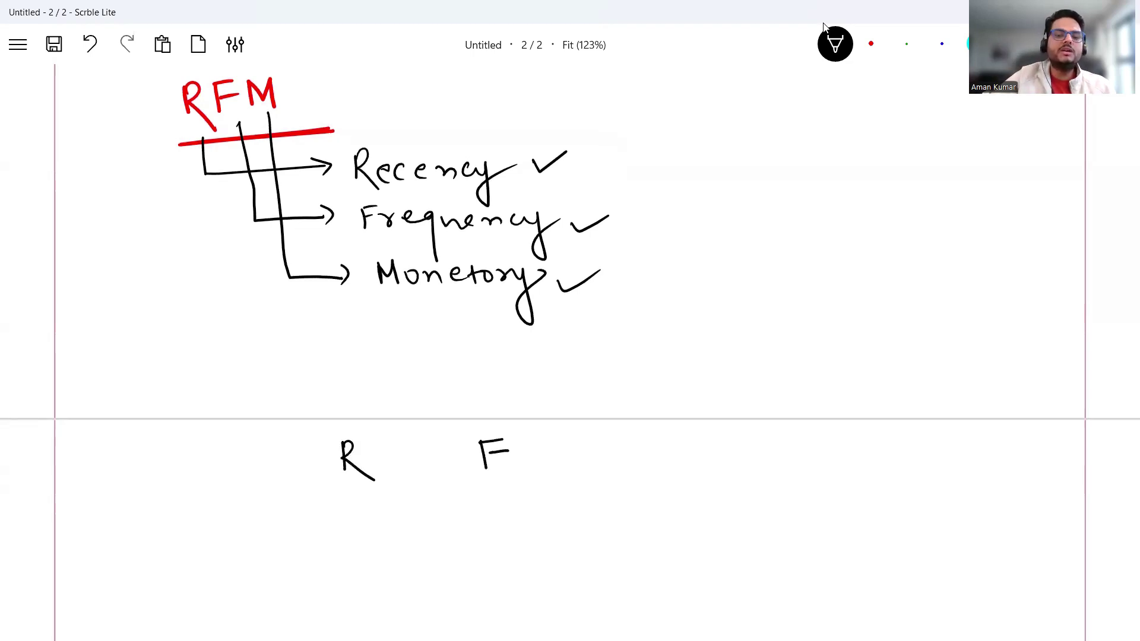
pyautogui.moveTo(679, 438)
pyautogui.mouseDown()
pyautogui.moveTo(706, 436)
pyautogui.moveTo(711, 458)
pyautogui.mouseUp()
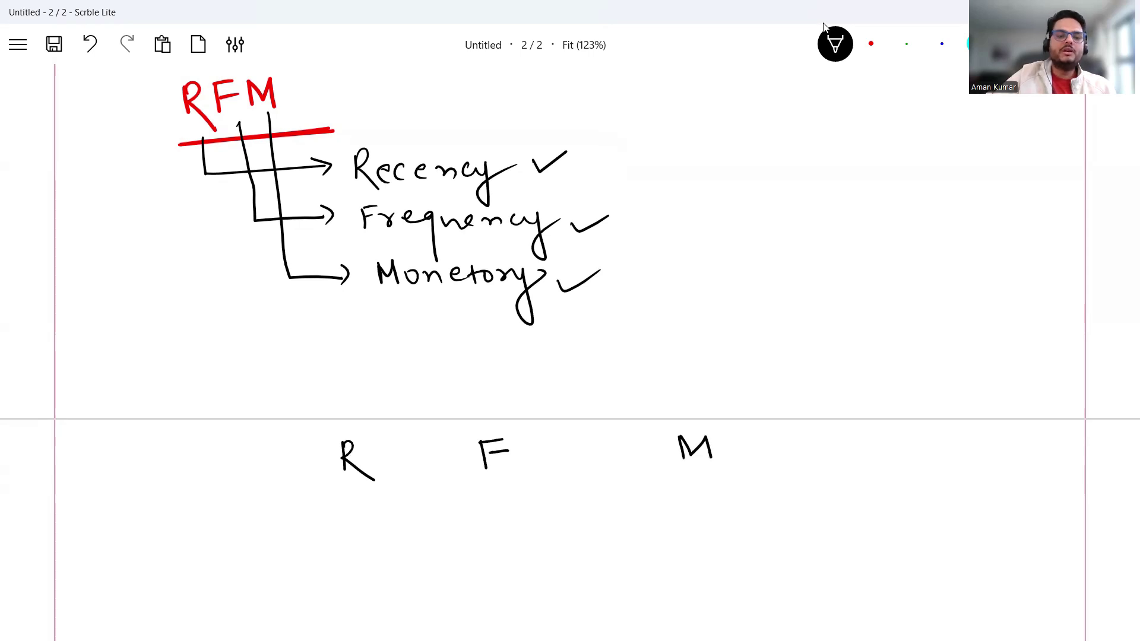
pyautogui.moveTo(137, 511)
pyautogui.mouseDown()
pyautogui.moveTo(119, 527)
pyautogui.moveTo(140, 532)
pyautogui.moveTo(176, 512)
pyautogui.moveTo(169, 530)
pyautogui.moveTo(189, 530)
pyautogui.mouseUp()
pyautogui.moveTo(180, 522); pyautogui.dragTo(205, 528)
pyautogui.moveTo(198, 528); pyautogui.dragTo(214, 526)
pyautogui.moveTo(142, 560)
pyautogui.mouseDown()
pyautogui.moveTo(141, 573)
pyautogui.moveTo(167, 558)
pyautogui.moveTo(181, 574)
pyautogui.moveTo(184, 560)
pyautogui.mouseUp()
pyautogui.moveTo(197, 558); pyautogui.dragTo(219, 569)
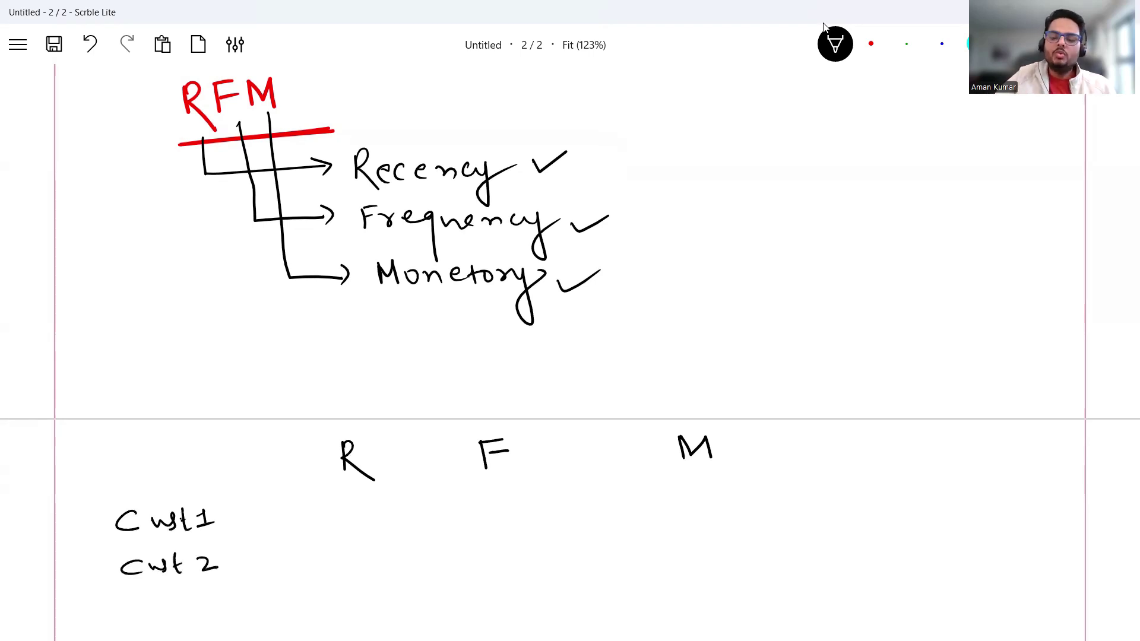
# In red, tick below each of the R, F and M column headings and draw a box around all three.
pyautogui.scroll(-3, 570, 357)
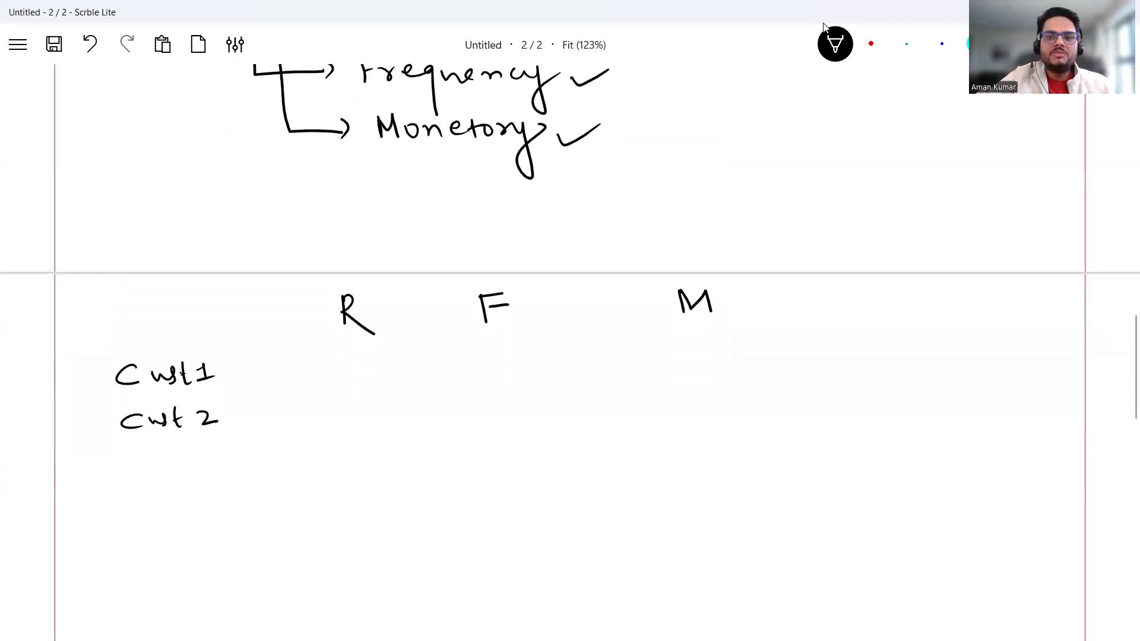
pyautogui.click(871, 43)
pyautogui.moveTo(330, 361)
pyautogui.mouseDown()
pyautogui.moveTo(333, 376)
pyautogui.moveTo(398, 347)
pyautogui.mouseUp()
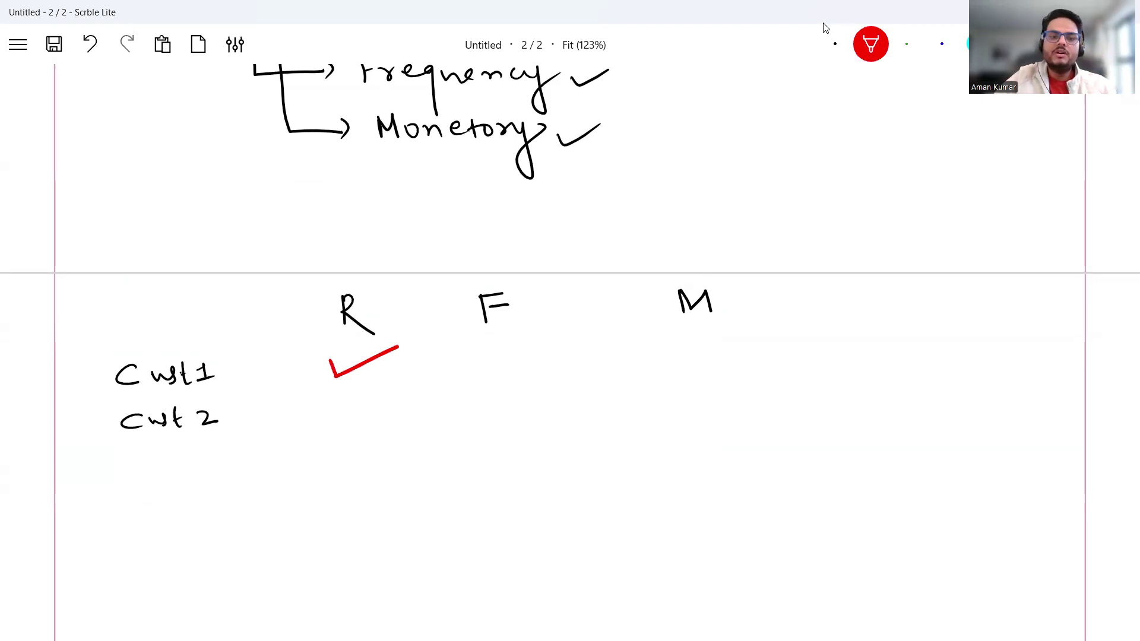
pyautogui.moveTo(461, 349)
pyautogui.mouseDown()
pyautogui.moveTo(470, 372)
pyautogui.moveTo(579, 326)
pyautogui.mouseUp()
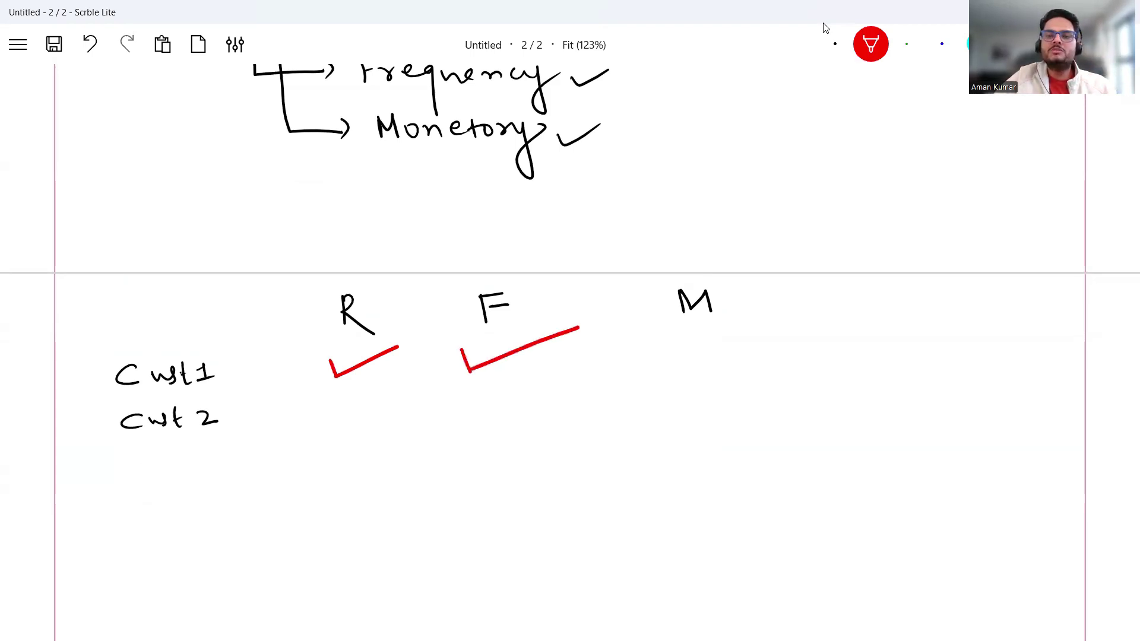
pyautogui.moveTo(653, 342)
pyautogui.mouseDown()
pyautogui.moveTo(660, 361)
pyautogui.moveTo(788, 318)
pyautogui.mouseUp()
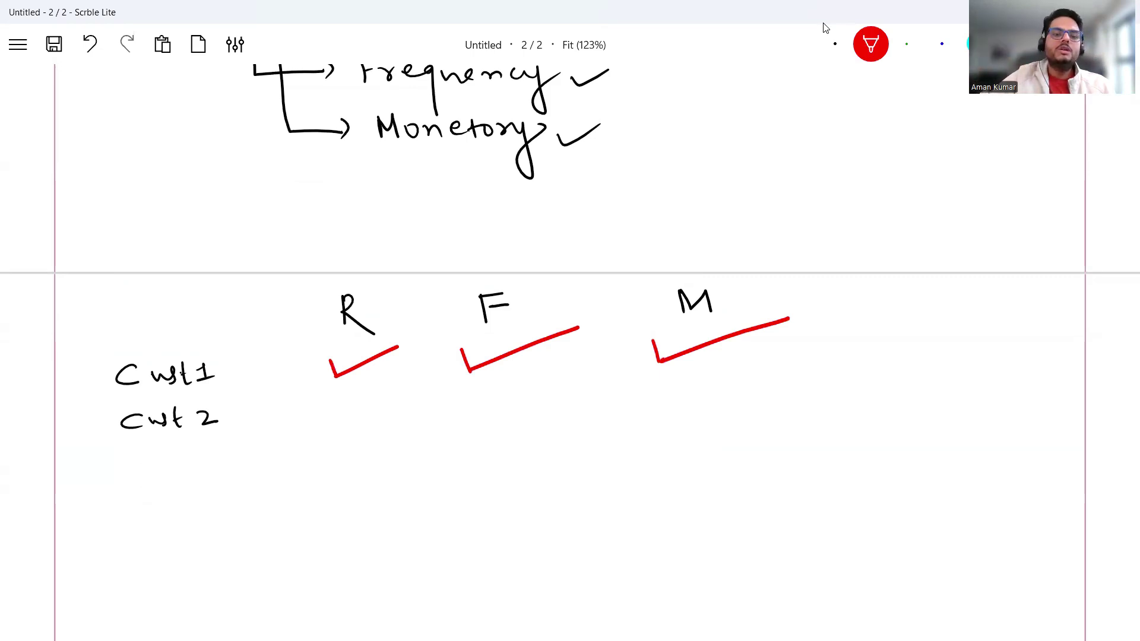
pyautogui.moveTo(306, 291)
pyautogui.mouseDown()
pyautogui.moveTo(311, 330)
pyautogui.moveTo(303, 291)
pyautogui.moveTo(395, 283)
pyautogui.moveTo(744, 278)
pyautogui.moveTo(755, 278)
pyautogui.moveTo(755, 307)
pyautogui.mouseUp()
pyautogui.moveTo(311, 334); pyautogui.dragTo(760, 316)
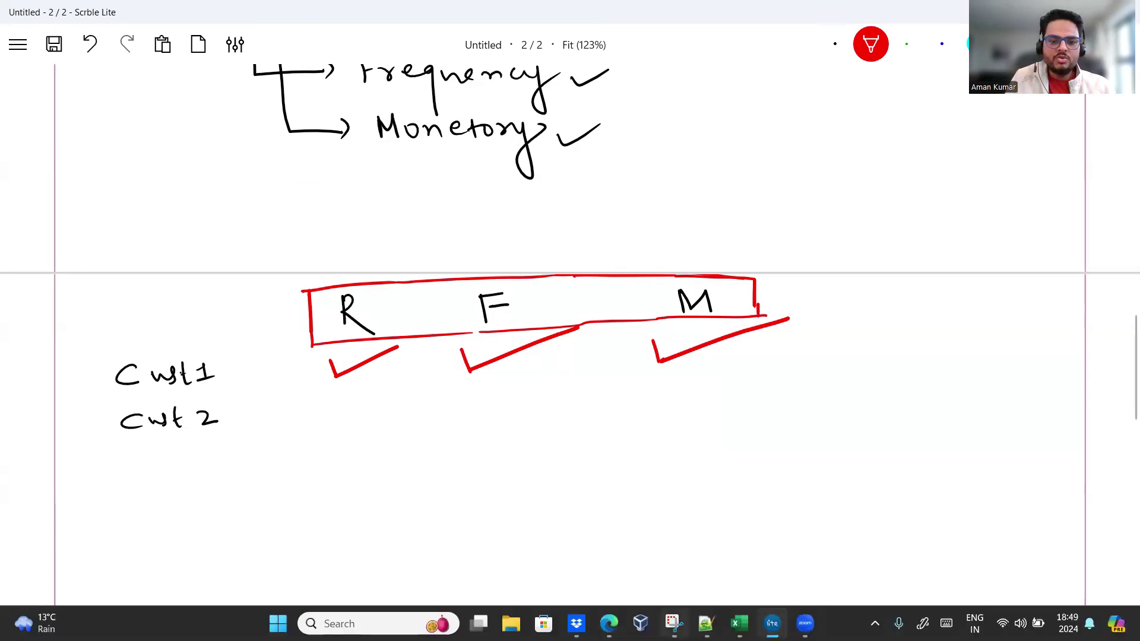
# Switch to the RFM Clustering.ipynb notebook in Colab and point out the pandas import and the read_excel line.
pyautogui.moveTo(609, 623)
pyautogui.click(605, 560)
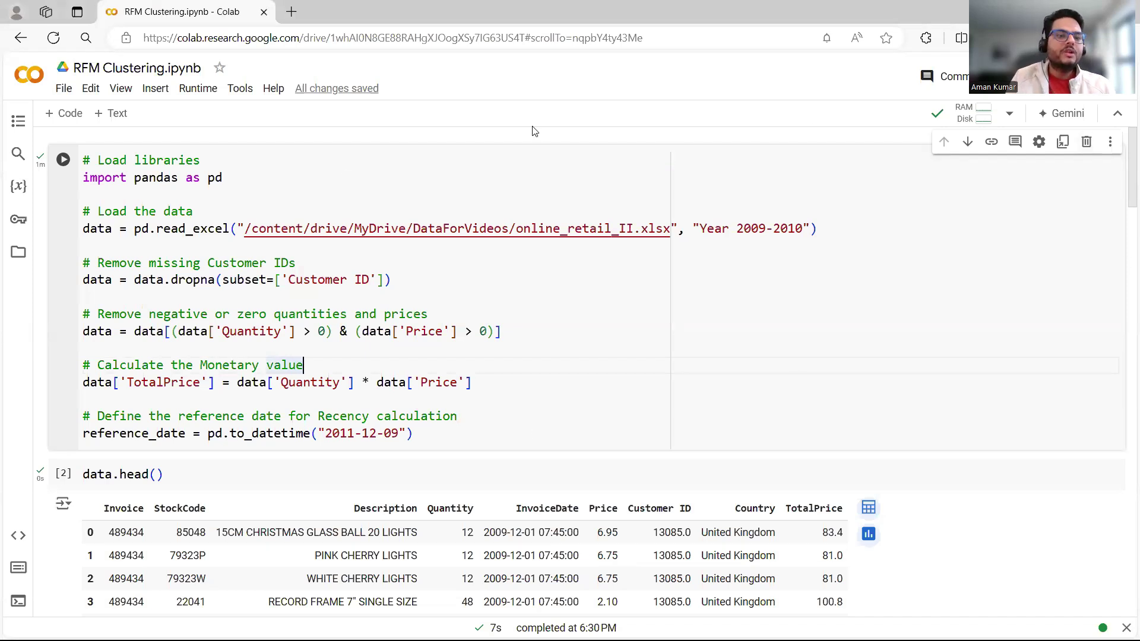
pyautogui.moveTo(84, 177); pyautogui.dragTo(293, 178)
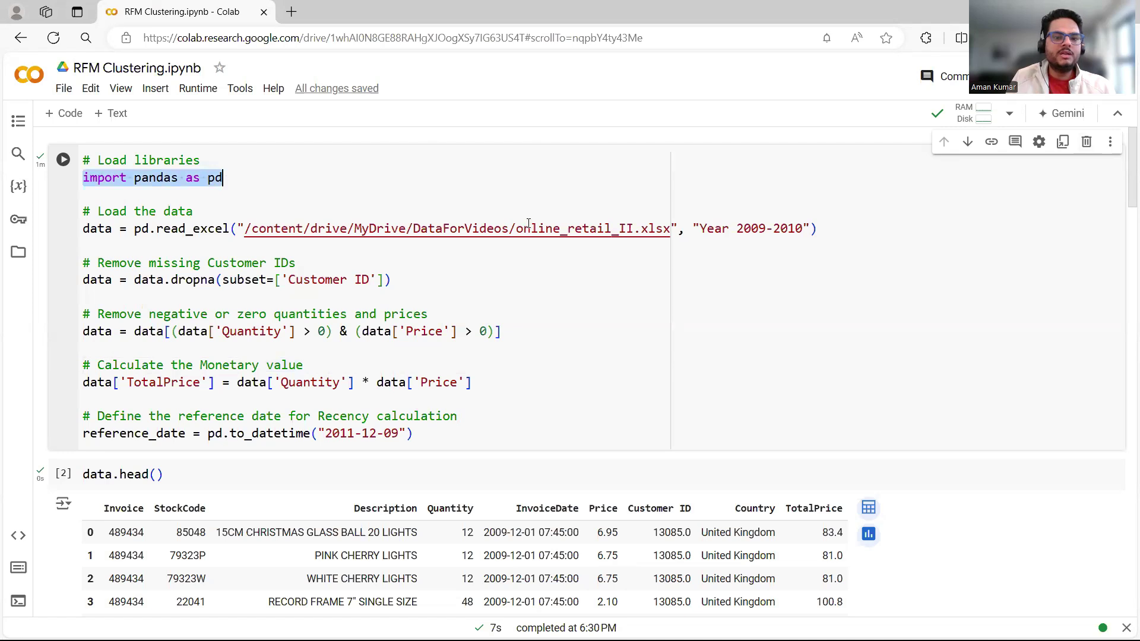
pyautogui.click(811, 229)
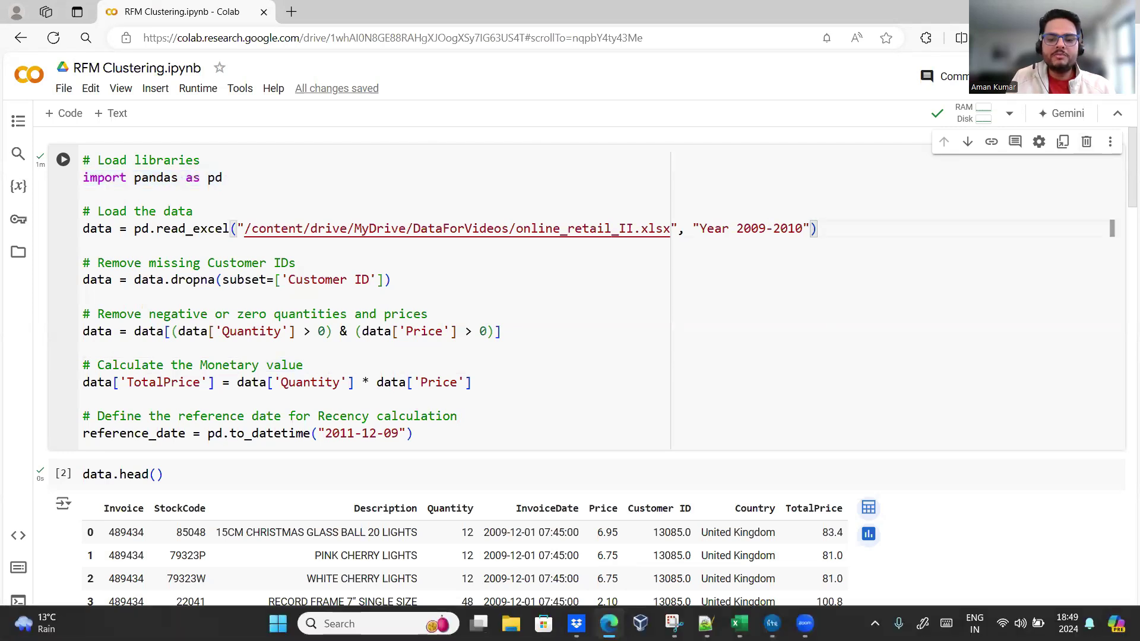
# Show the two yearly sheets in the Excel workbook and highlight the matching sheet name "Year 2009-2010" in the notebook's read_excel call.
pyautogui.click(739, 623)
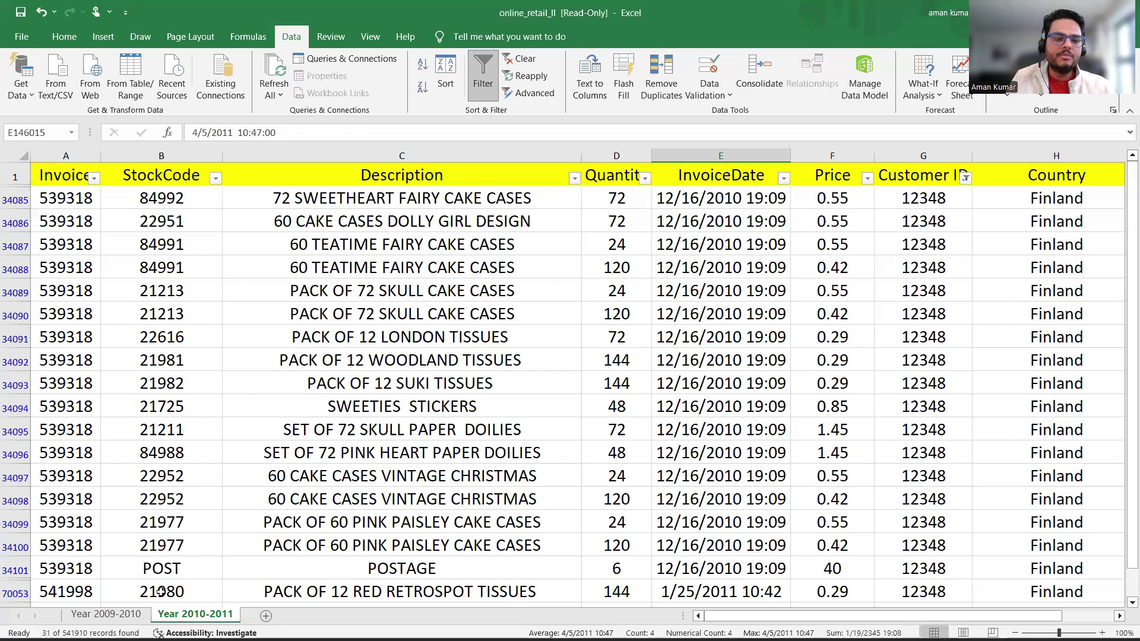
pyautogui.click(106, 614)
pyautogui.click(175, 617)
pyautogui.moveTo(772, 635)
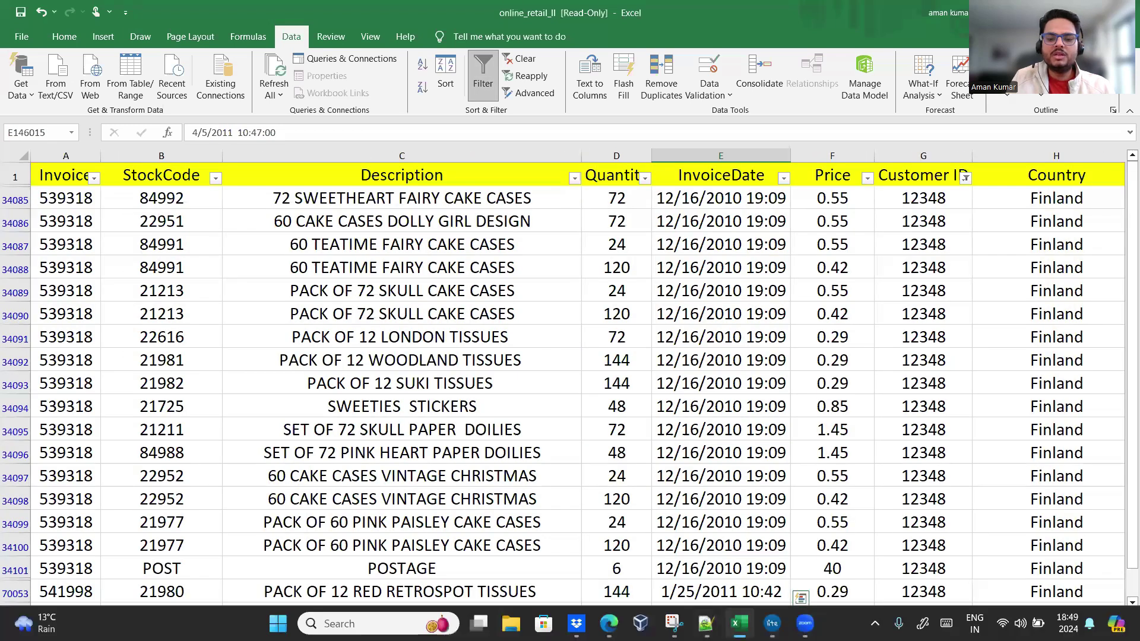
pyautogui.hotkey('alt', 'Tab')
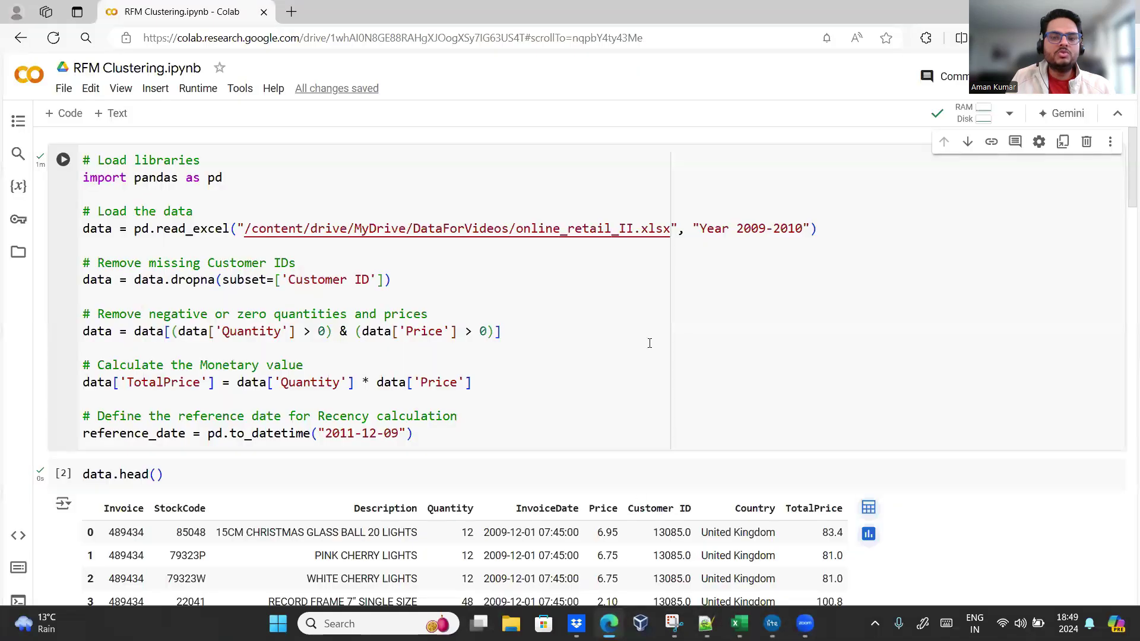
pyautogui.moveTo(699, 228); pyautogui.dragTo(804, 228)
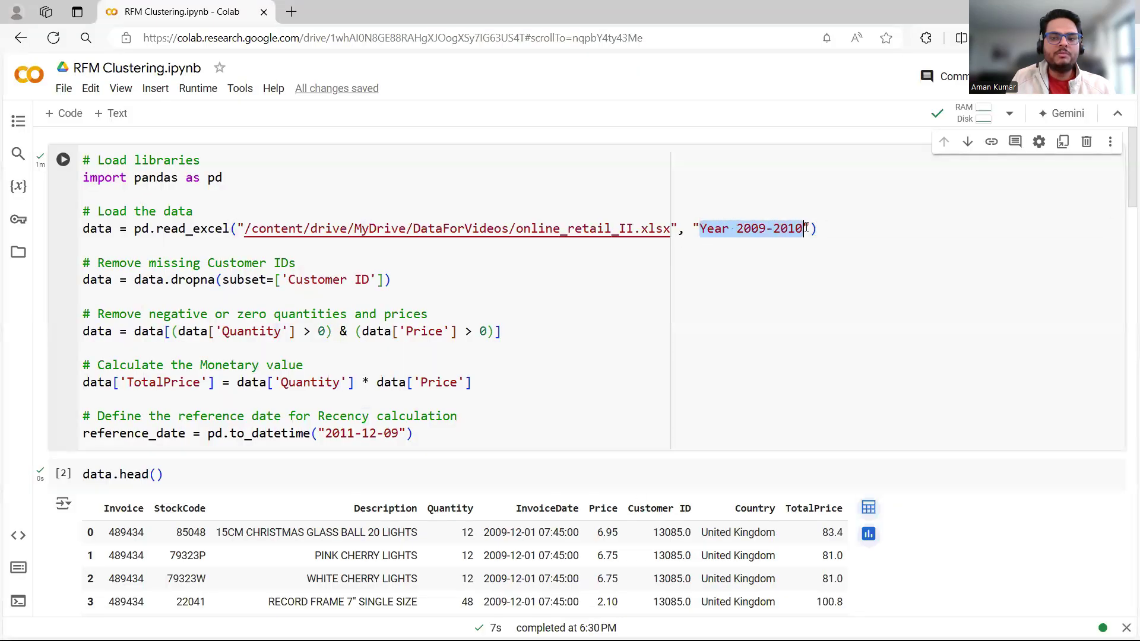
pyautogui.click(795, 311)
# Highlight the code that drops missing Customer IDs, filters Quantity and Price above 0, and multiplies them into TotalPrice.
pyautogui.moveTo(137, 279); pyautogui.dragTo(418, 277)
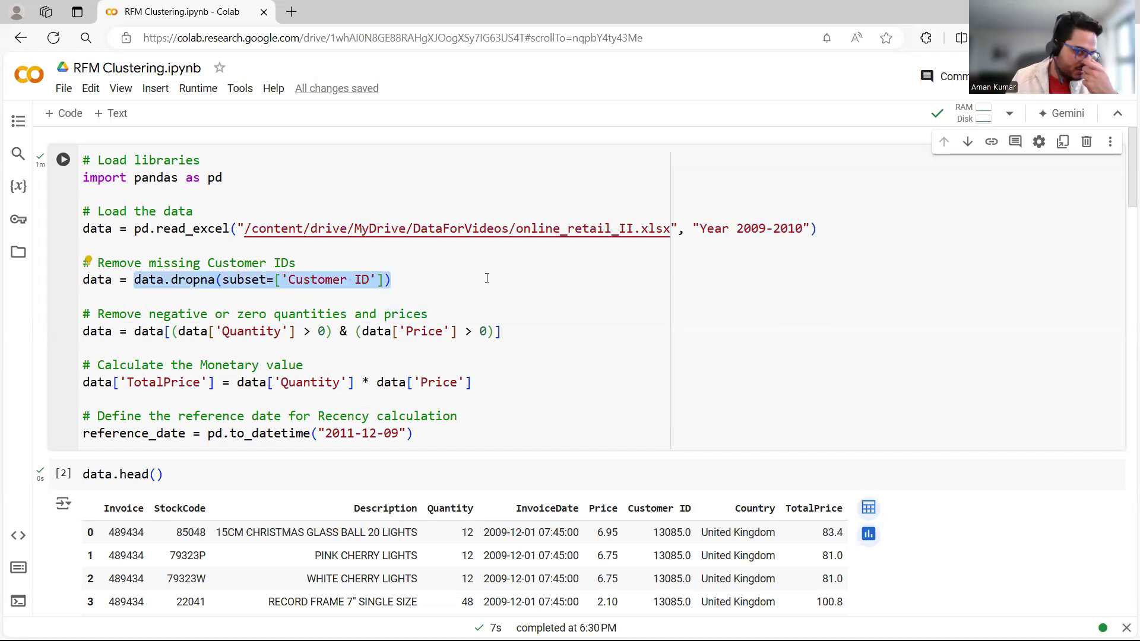
pyautogui.moveTo(181, 336); pyautogui.dragTo(483, 332)
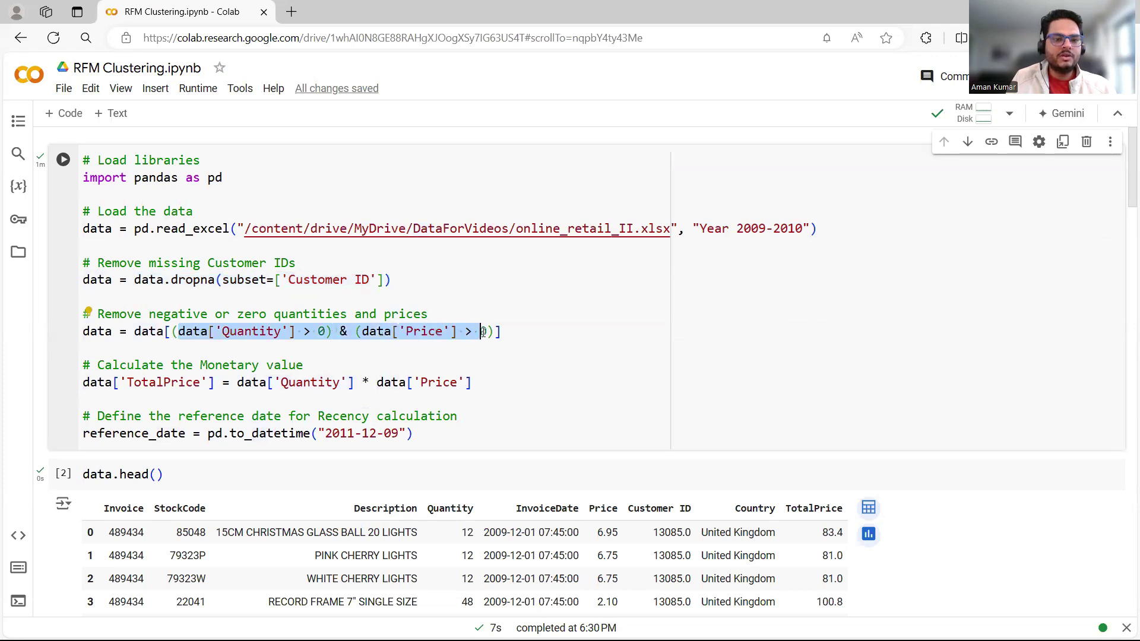
pyautogui.click(412, 348)
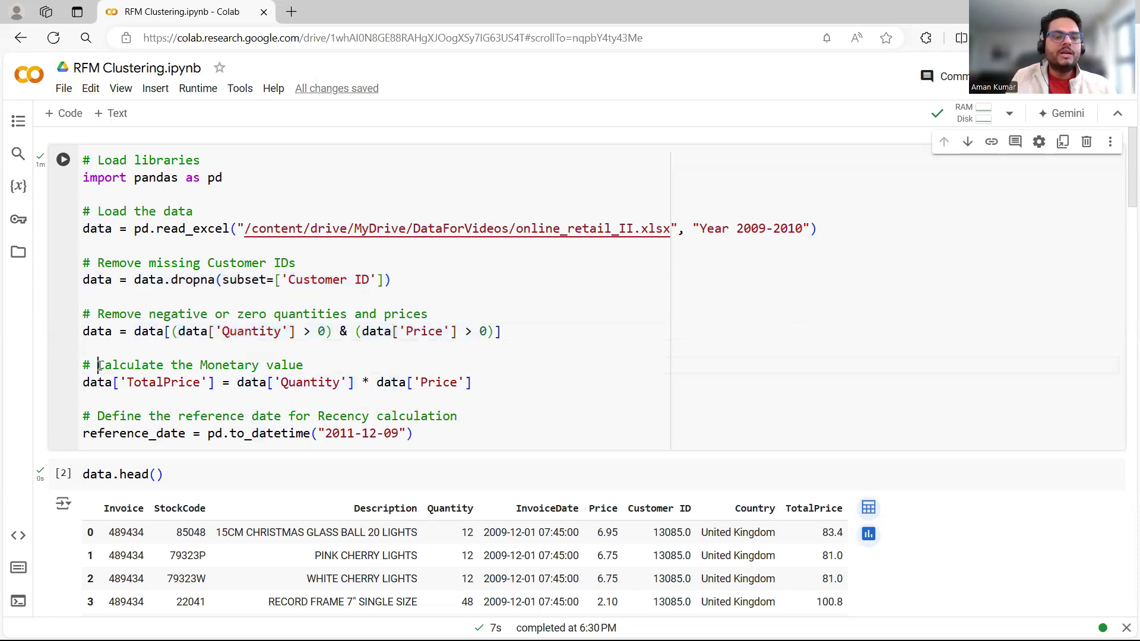
pyautogui.moveTo(99, 366); pyautogui.dragTo(347, 362)
pyautogui.moveTo(237, 382); pyautogui.dragTo(482, 384)
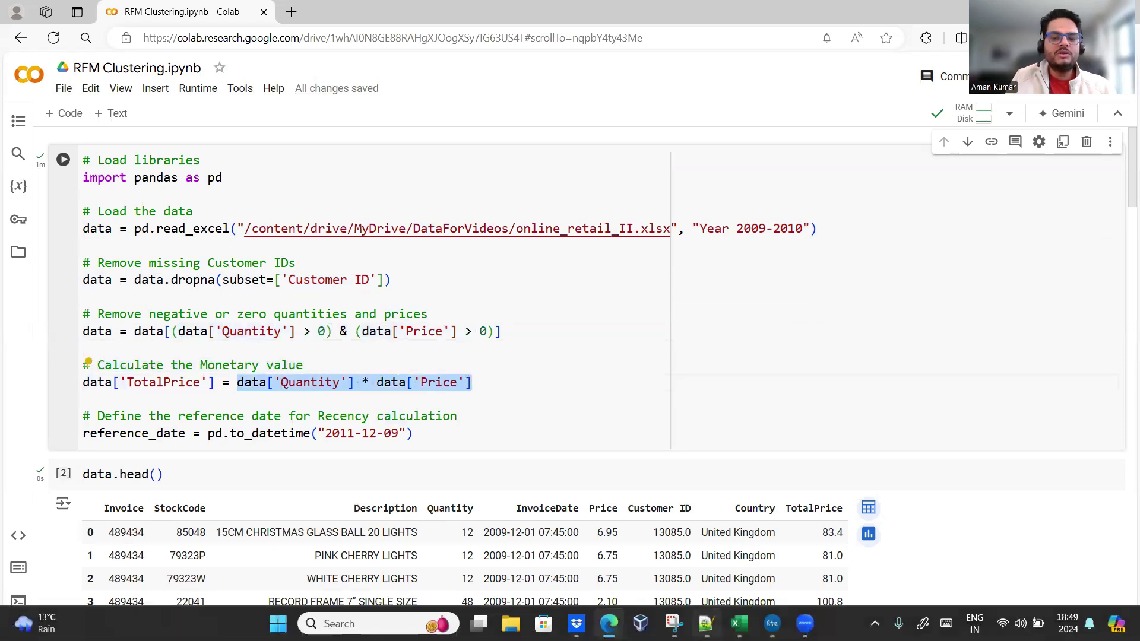
# Switch to the Excel transactions and select the Quantity column, followed by the Price column.
pyautogui.click(739, 624)
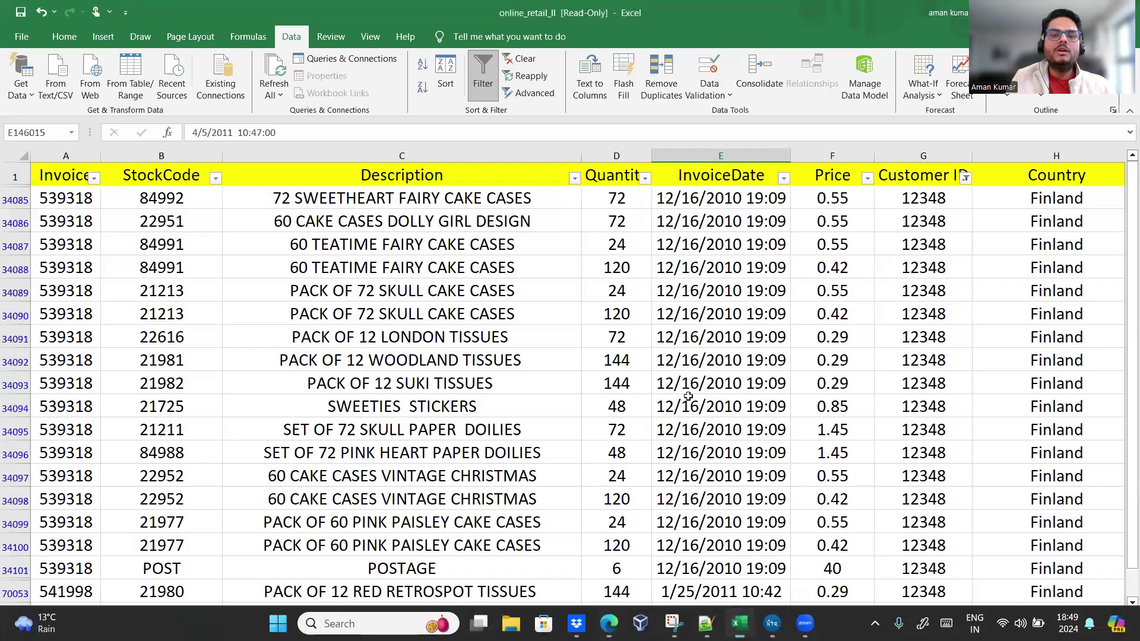
pyautogui.click(616, 156)
pyautogui.click(829, 164)
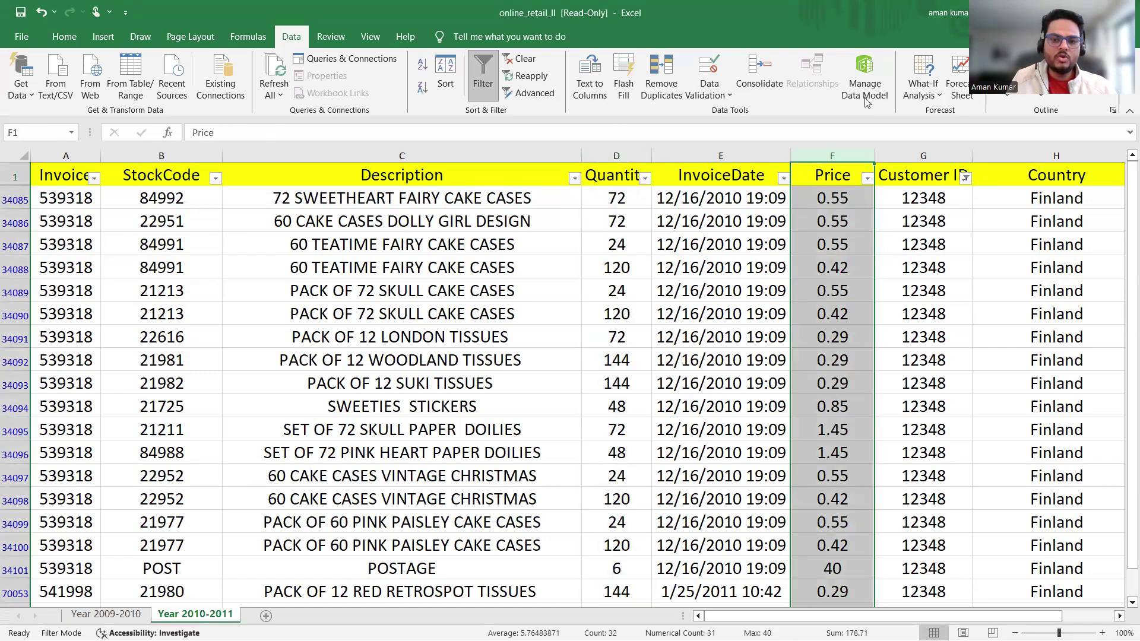
# Return to the Colab notebook and highlight the reference date "2011-12-09" used for the Recency calculation.
pyautogui.moveTo(772, 638)
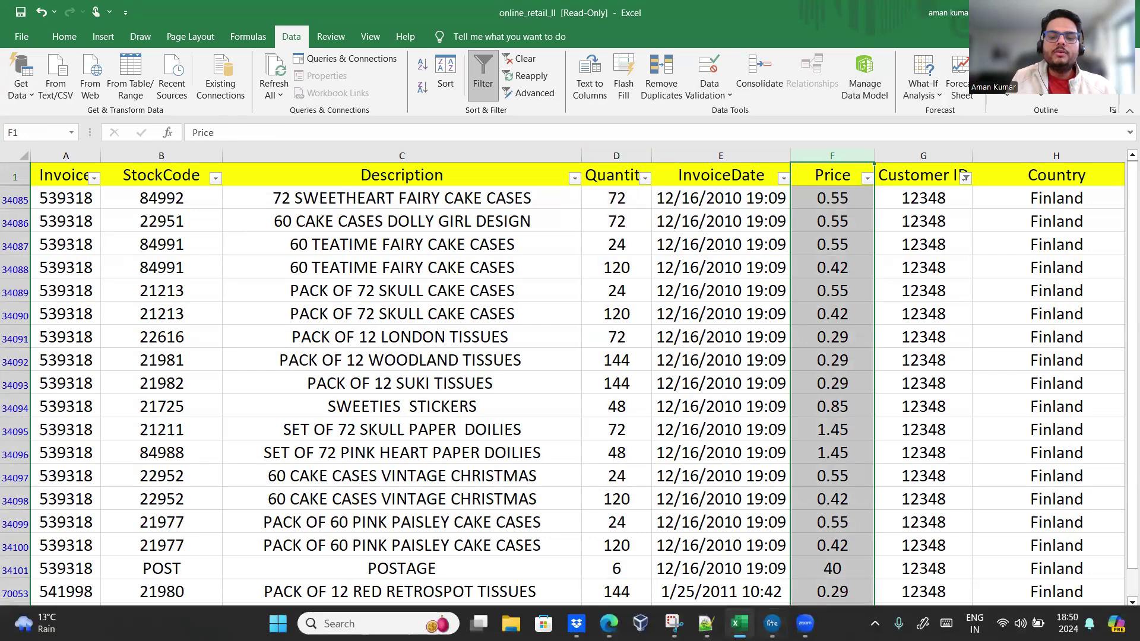
pyautogui.click(609, 623)
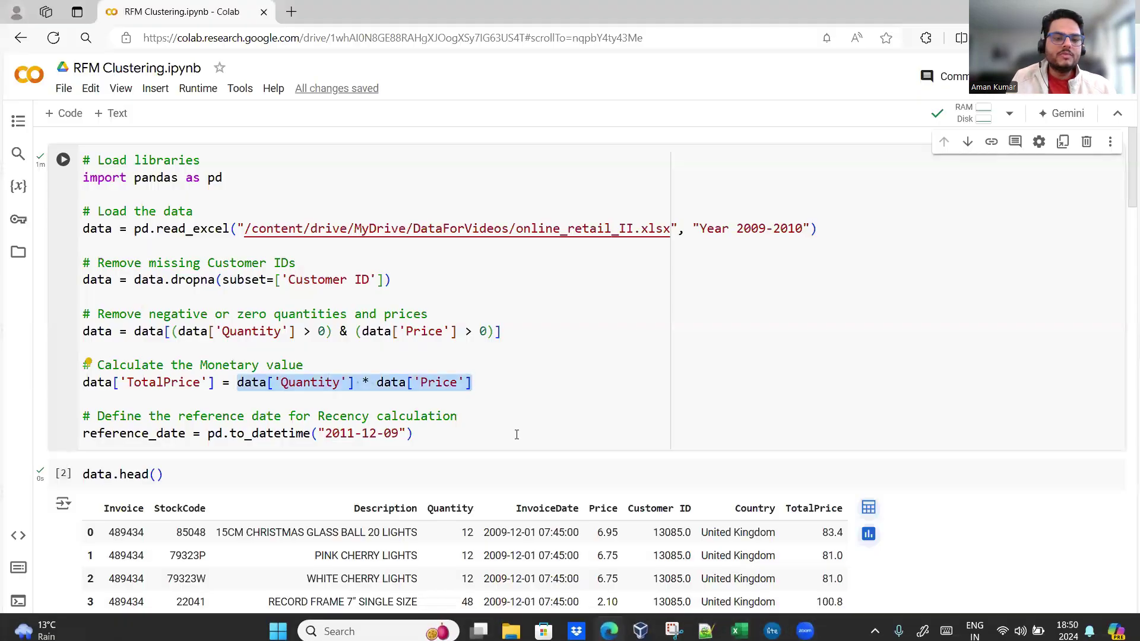
pyautogui.click(479, 408)
pyautogui.scroll(-1, 492, 413)
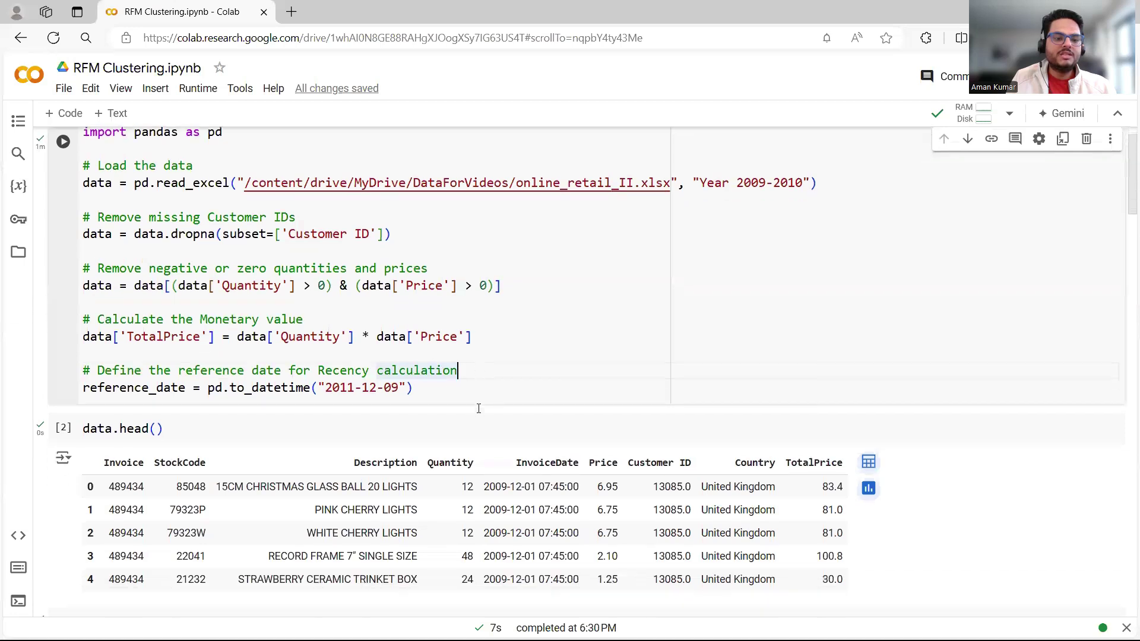
pyautogui.scroll(1, 512, 421)
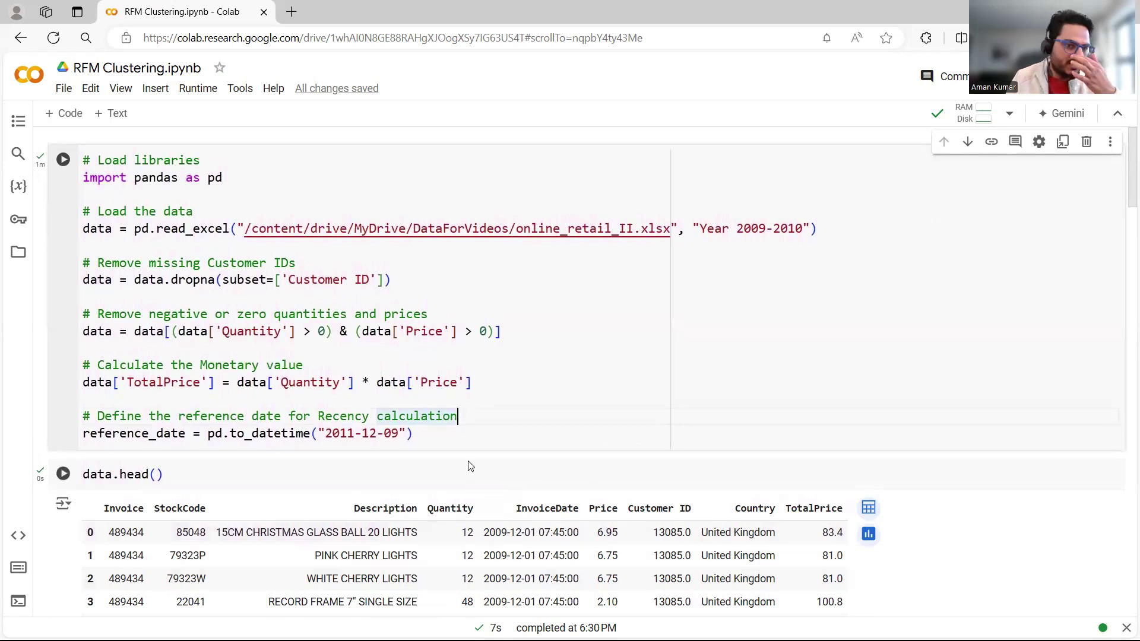
pyautogui.click(480, 431)
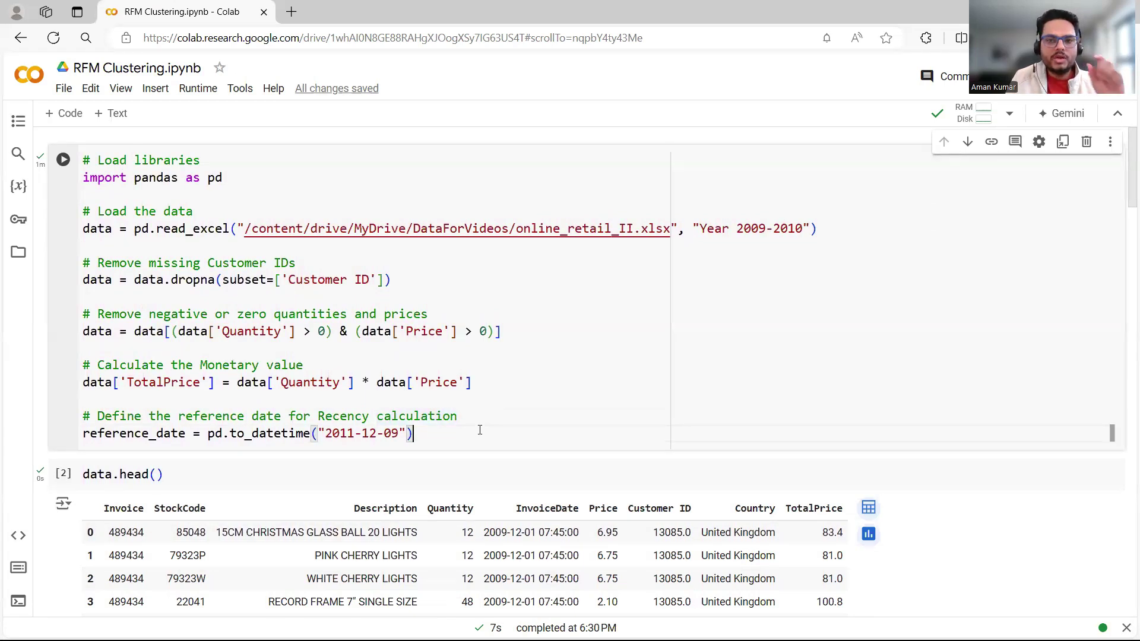
pyautogui.moveTo(324, 434); pyautogui.dragTo(401, 435)
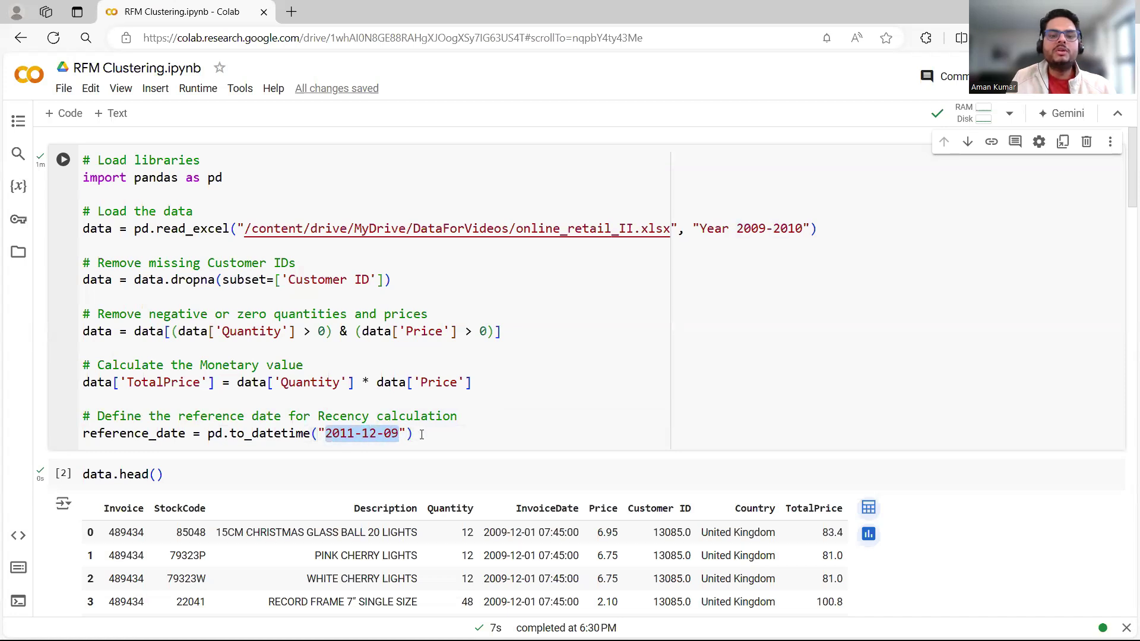
pyautogui.click(421, 434)
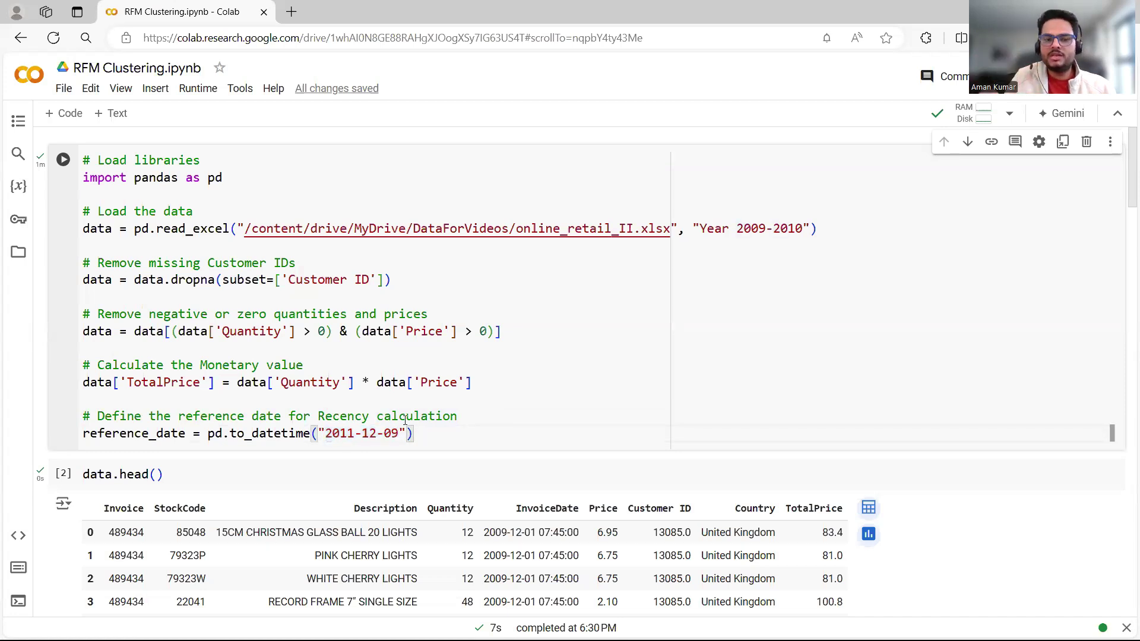
# Switch to the Excel workbook and look at the years listed in the InvoiceDate column's filter, leaving the filter unchanged.
pyautogui.hotkey('alt', 'Tab')
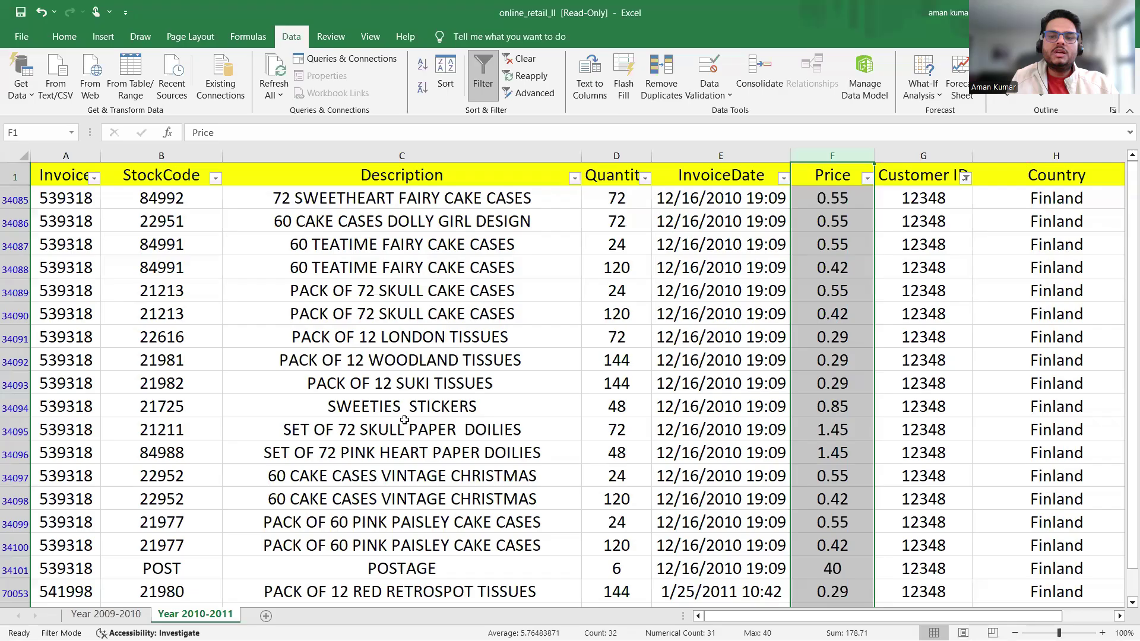
pyautogui.click(783, 180)
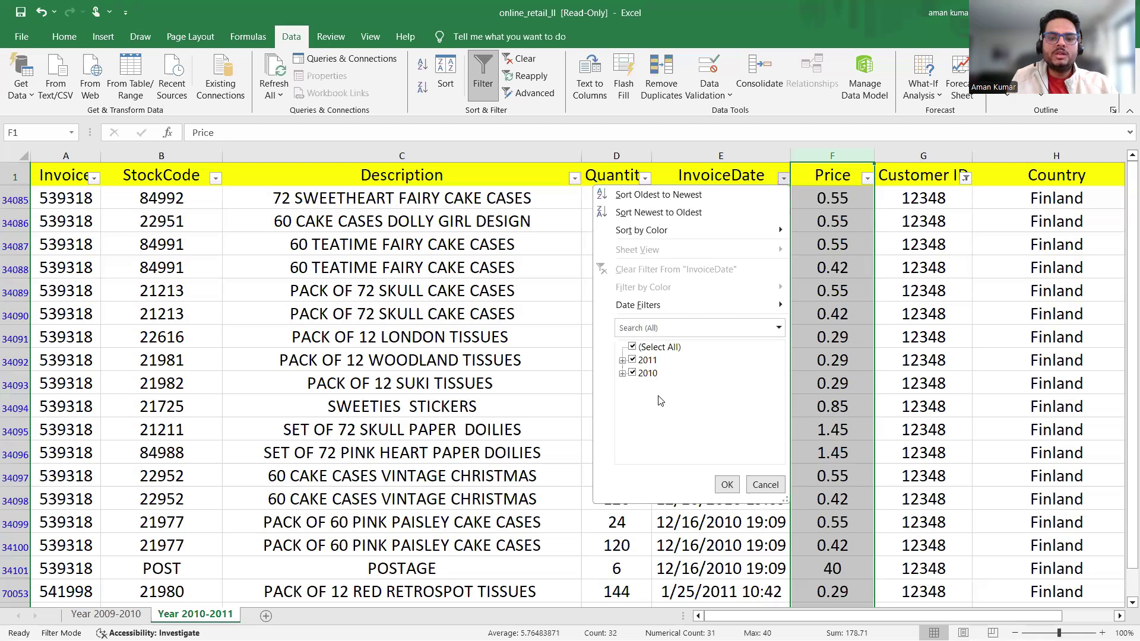
pyautogui.click(899, 332)
pyautogui.click(899, 331)
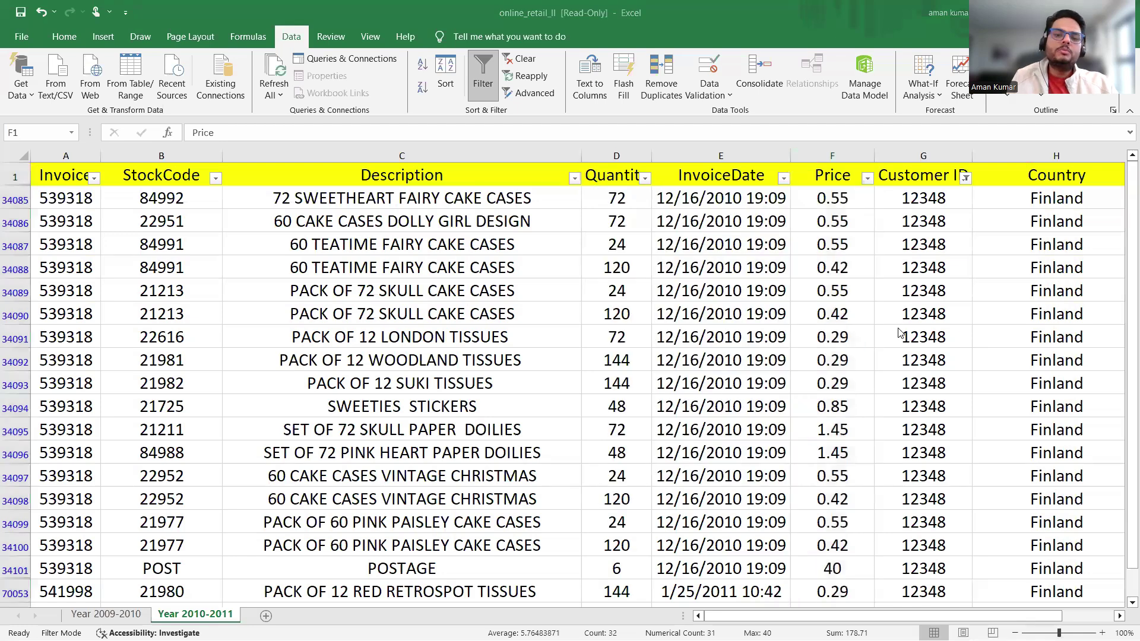
# Go back to the Colab notebook and highlight the date "2011-12-09" in the reference_date assignment.
pyautogui.hotkey('alt', 'Tab')
pyautogui.moveTo(326, 435); pyautogui.dragTo(399, 435)
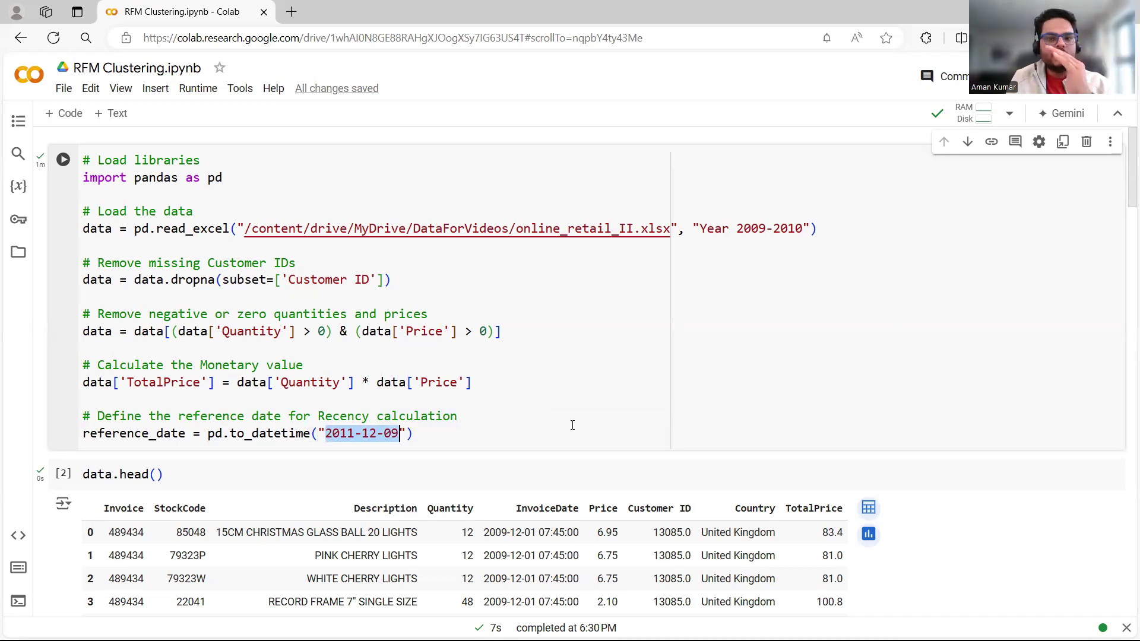
pyautogui.click(592, 402)
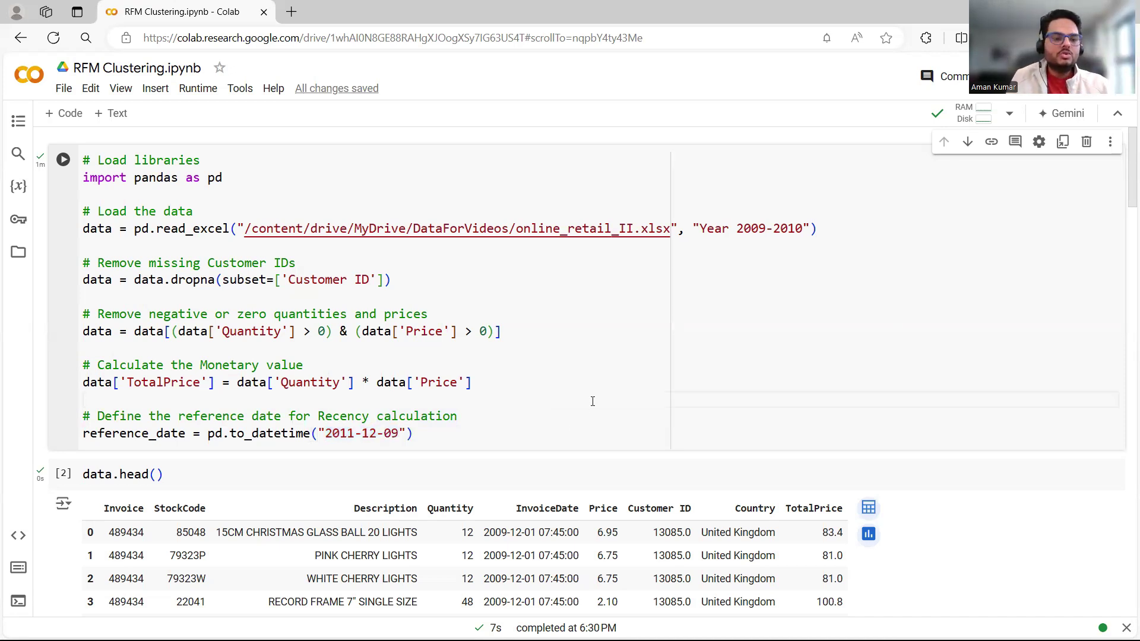
# Highlight the pandas and StandardScaler imports in the third code cell, followed by its whole "Calculate RFM metrics" block.
pyautogui.scroll(-3, 593, 401)
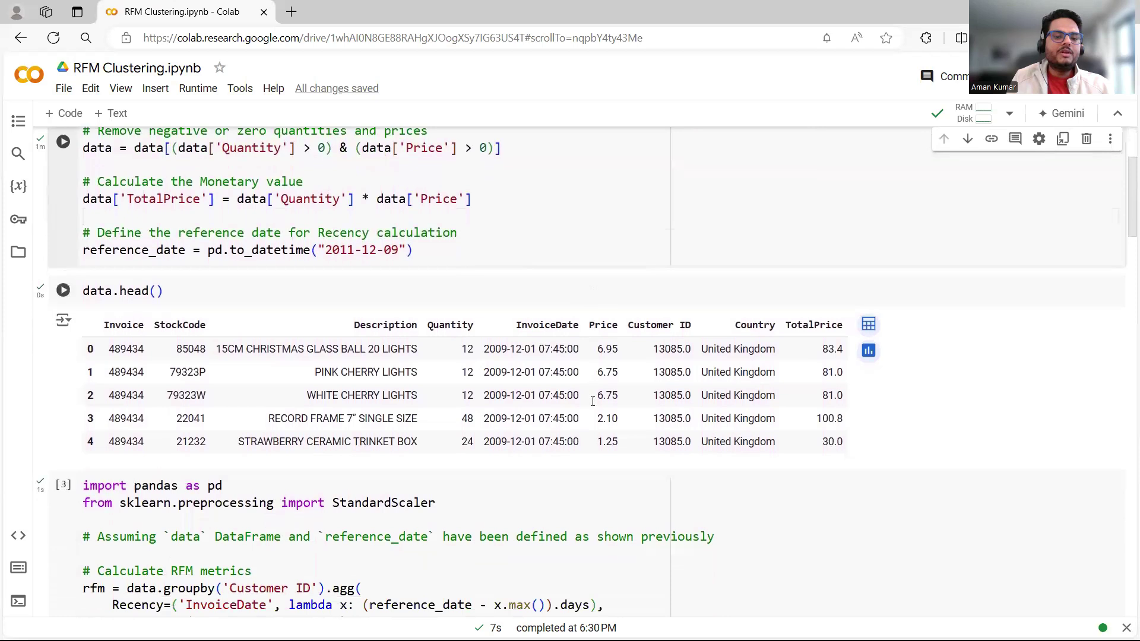
pyautogui.scroll(-4, 592, 402)
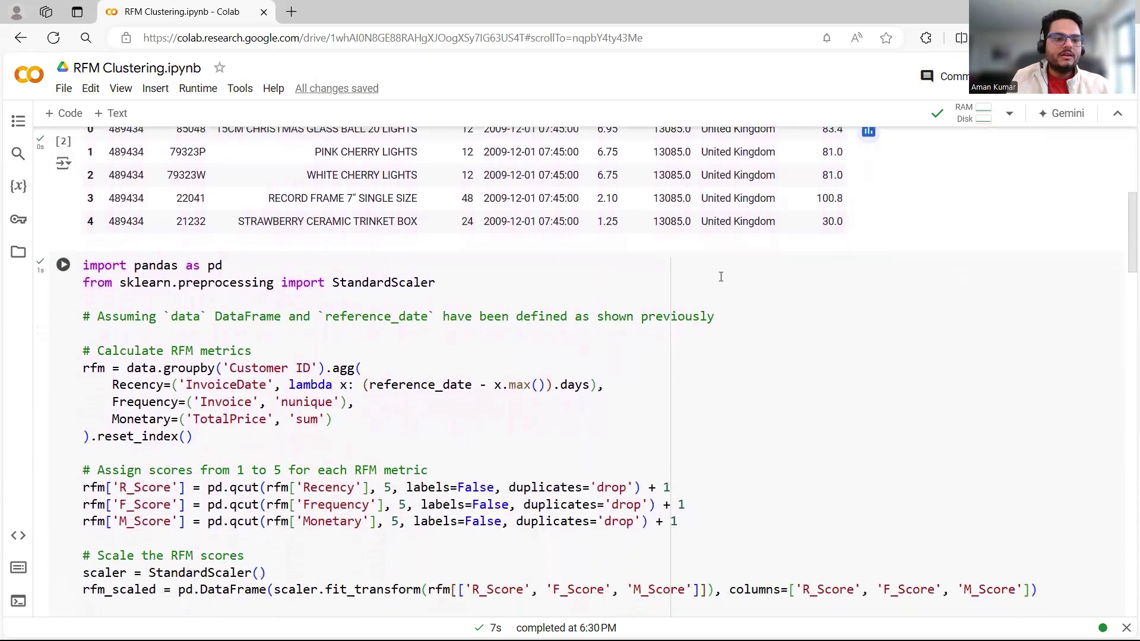
pyautogui.scroll(-1, 86, 255)
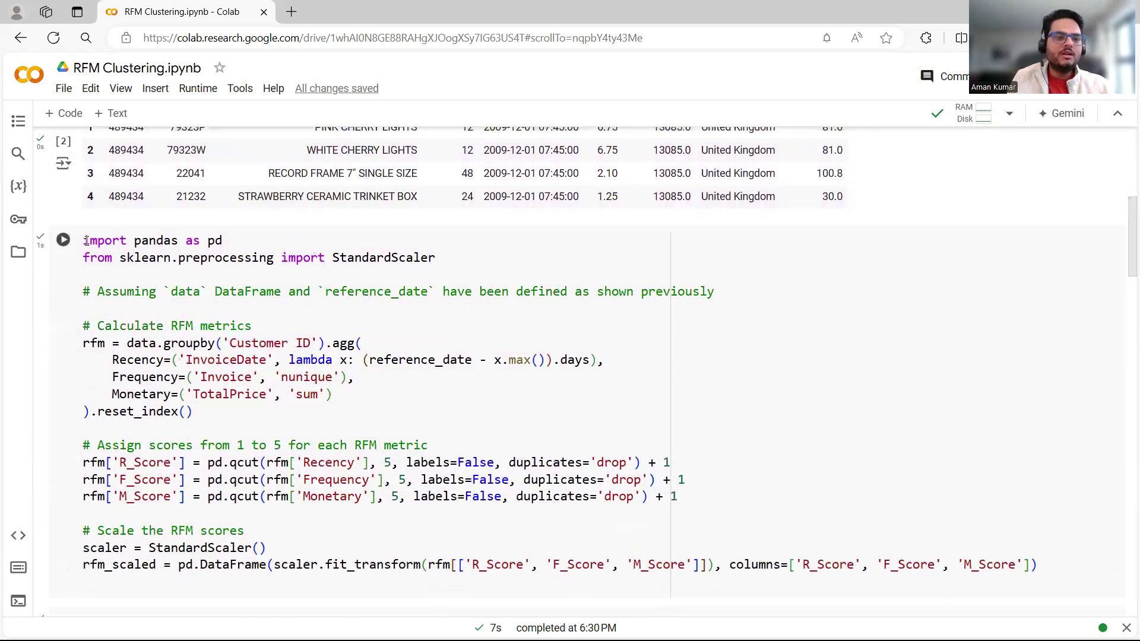
pyautogui.moveTo(83, 240); pyautogui.dragTo(426, 275)
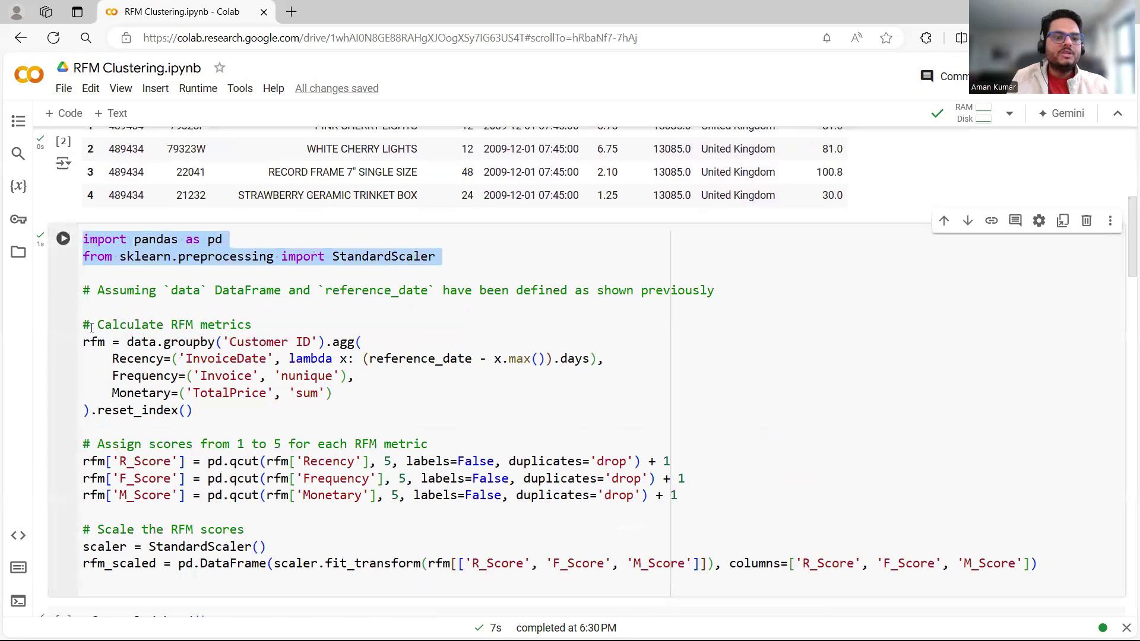
pyautogui.moveTo(84, 324); pyautogui.dragTo(147, 433)
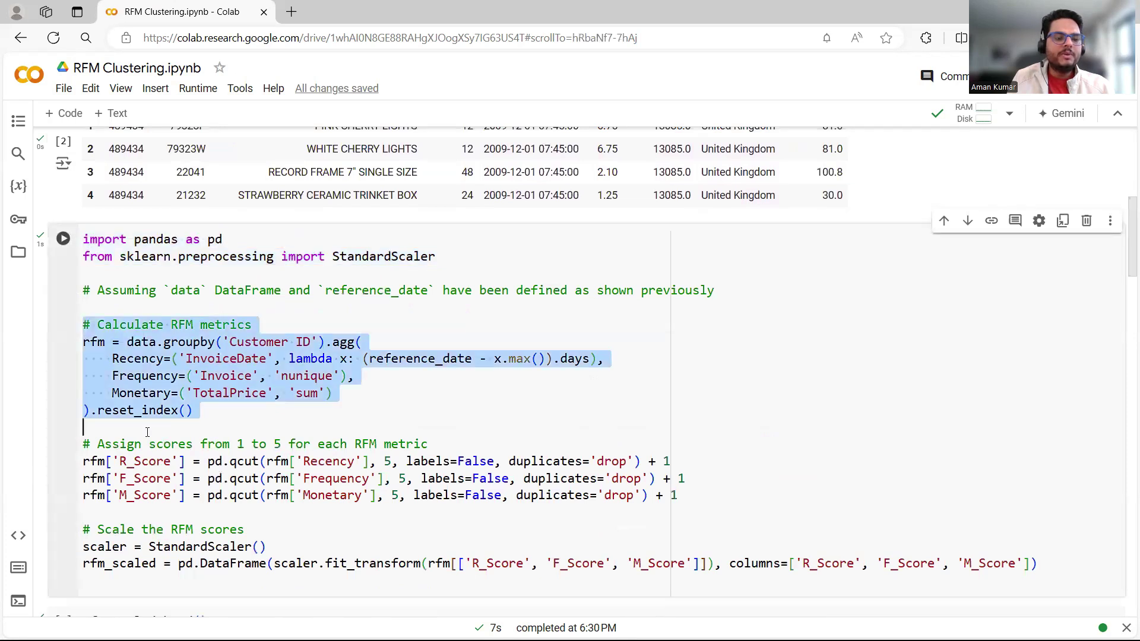
pyautogui.click(185, 432)
# Highlight the data.groupby('Customer ID').agg call that aggregates the transactions per customer.
pyautogui.moveTo(127, 346); pyautogui.dragTo(357, 343)
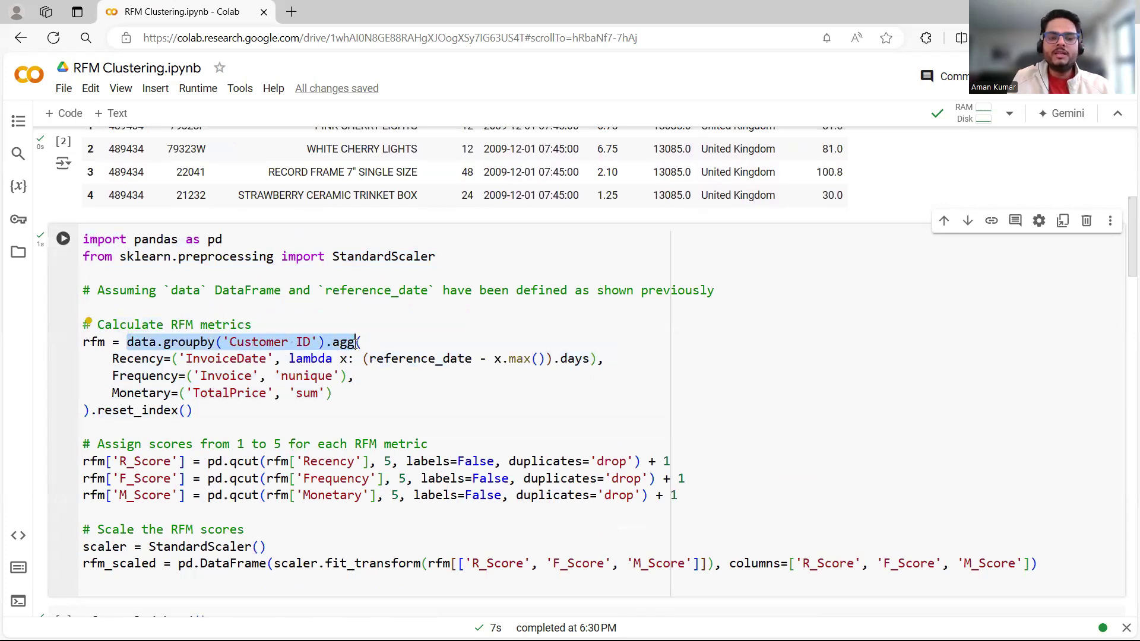
pyautogui.click(272, 344)
pyautogui.moveTo(127, 344); pyautogui.dragTo(358, 343)
# Highlight the parts of the Recency formula: lambda x, reference_date, x.max() and the 'InvoiceDate' column.
pyautogui.moveTo(113, 358); pyautogui.dragTo(351, 359)
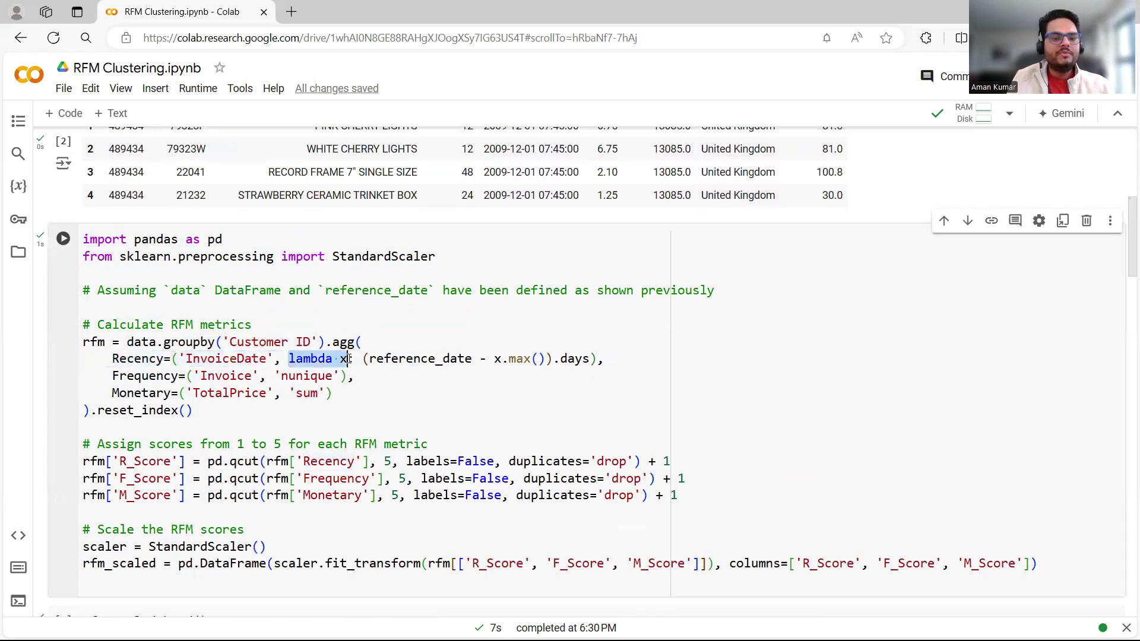
pyautogui.doubleClick(399, 359)
pyautogui.scroll(4, 386, 237)
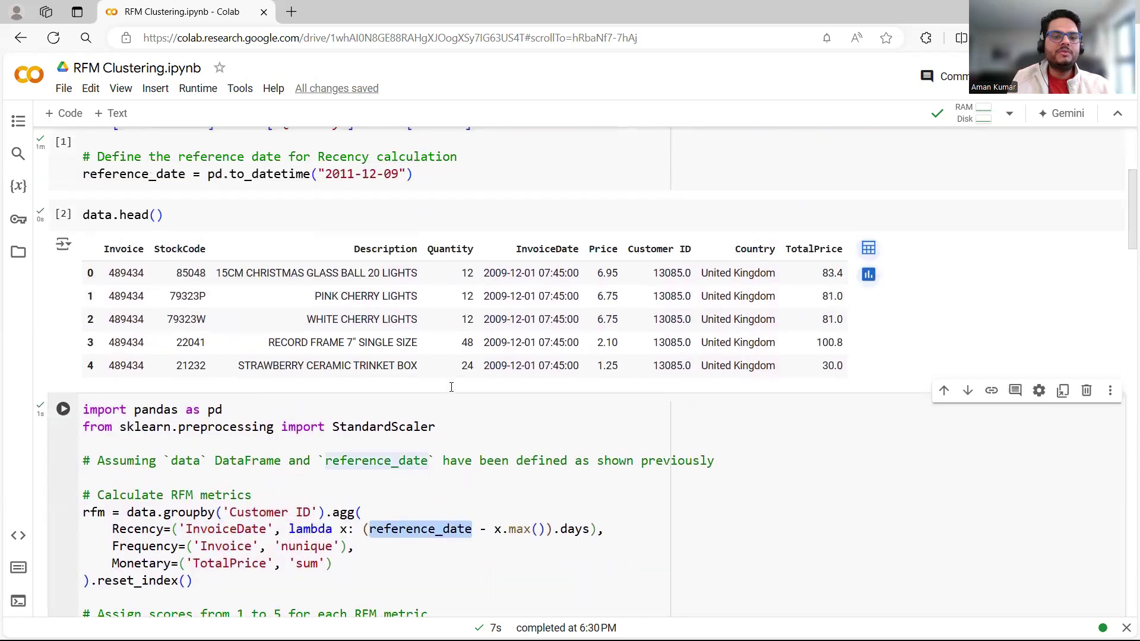
pyautogui.scroll(-3, 431, 492)
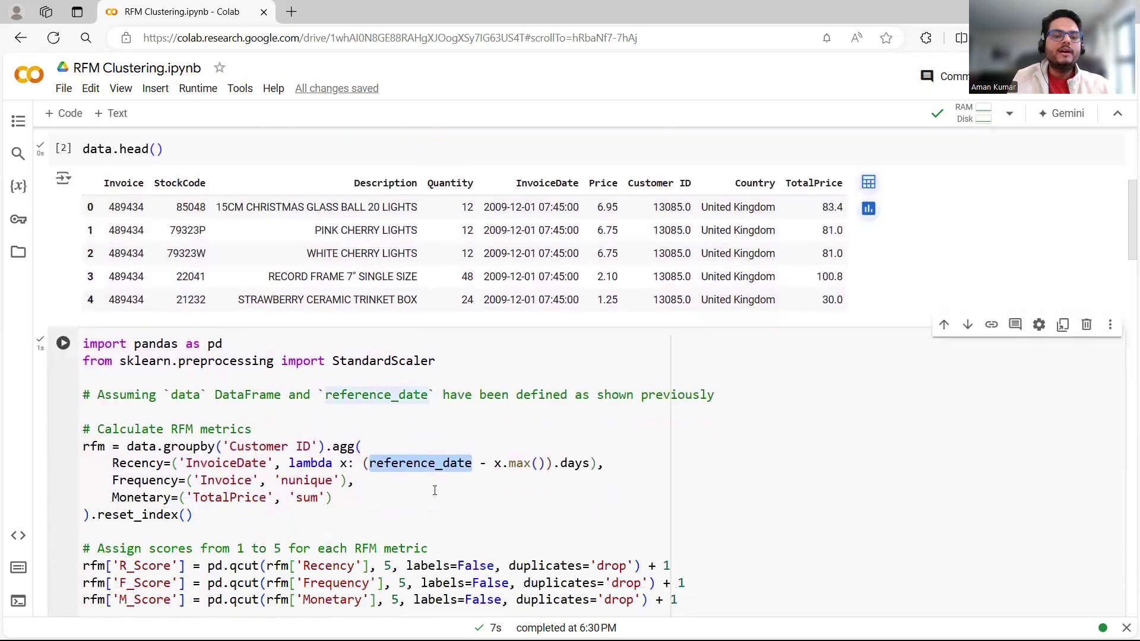
pyautogui.moveTo(496, 437); pyautogui.dragTo(545, 440)
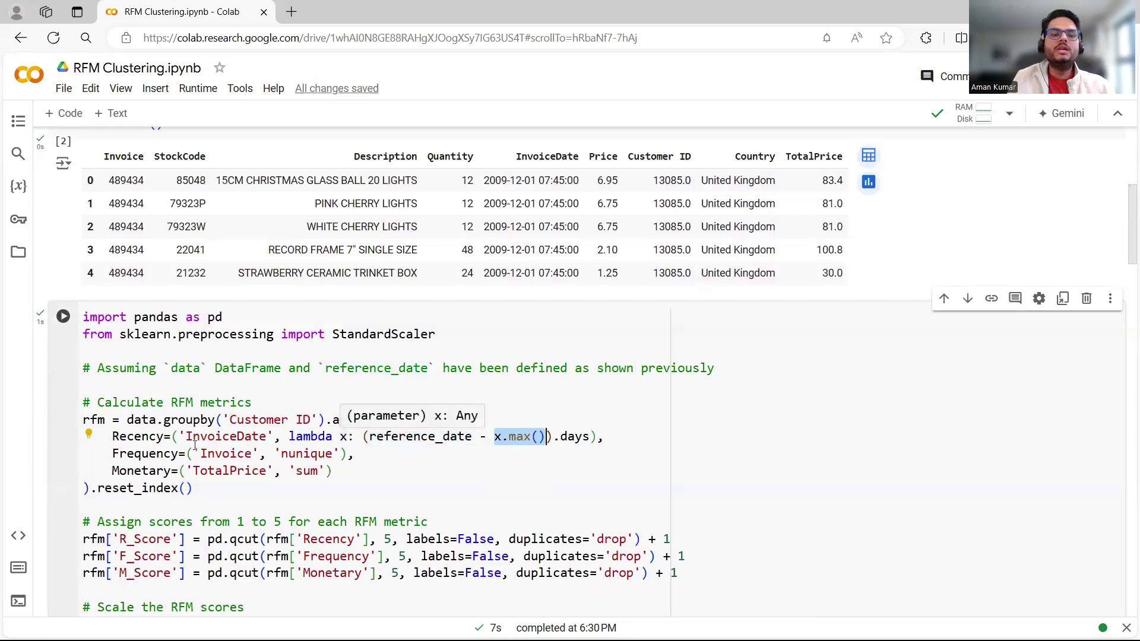
pyautogui.moveTo(179, 437); pyautogui.dragTo(274, 436)
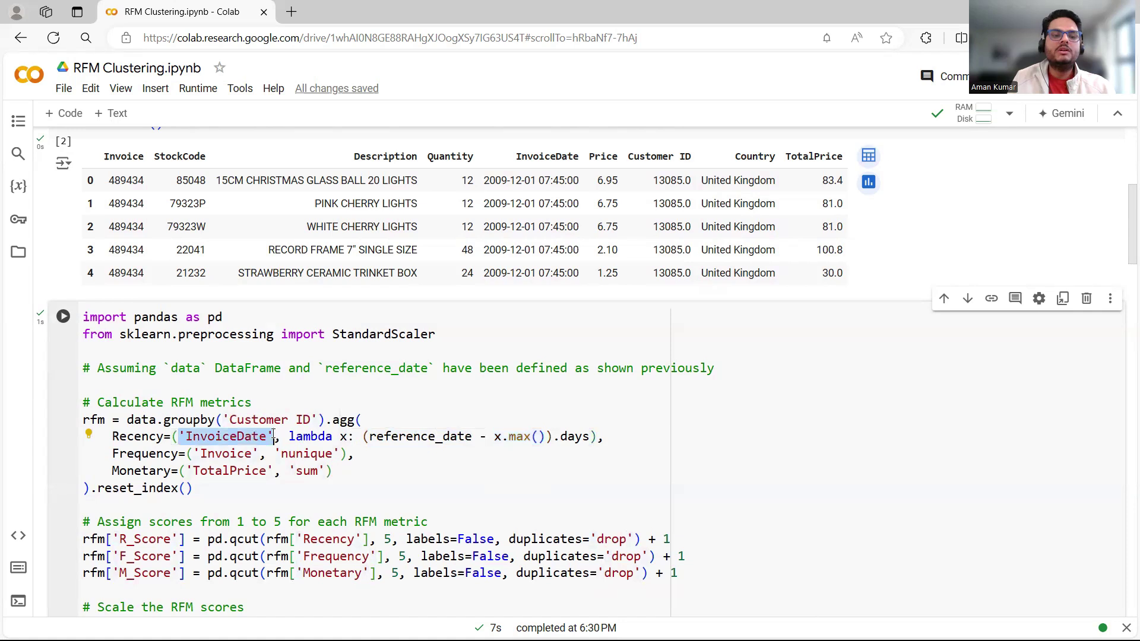
# Highlight reference_date and the days attribute in the Recency formula, followed by the entire Recency expression.
pyautogui.click(376, 458)
pyautogui.moveTo(370, 437); pyautogui.dragTo(482, 437)
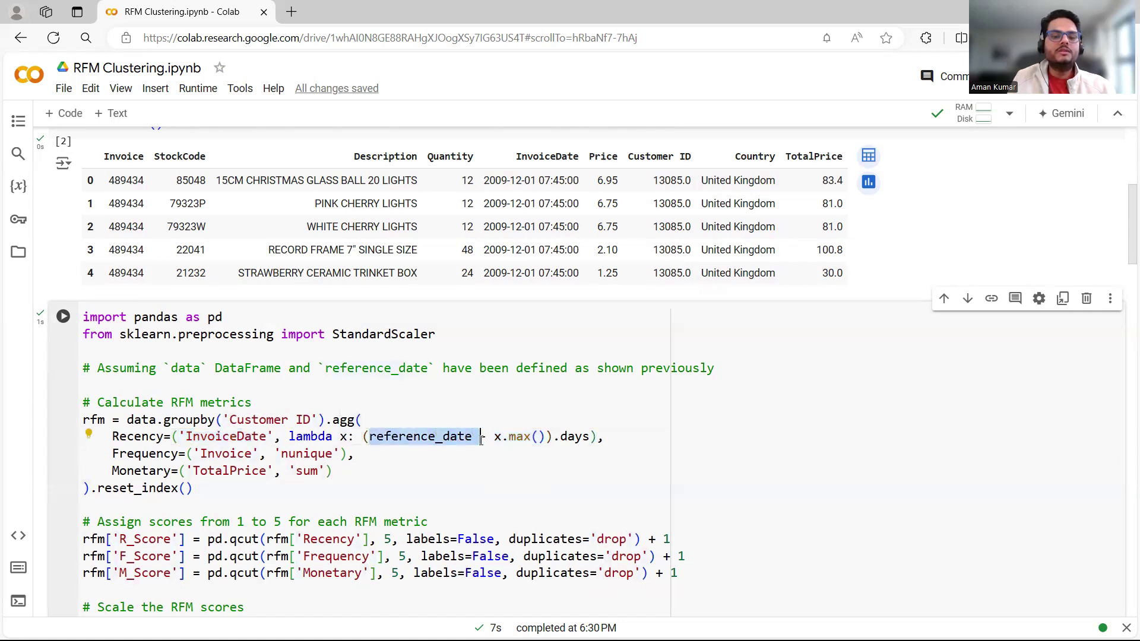
pyautogui.doubleClick(568, 437)
pyautogui.click(551, 472)
pyautogui.moveTo(610, 443); pyautogui.dragTo(173, 438)
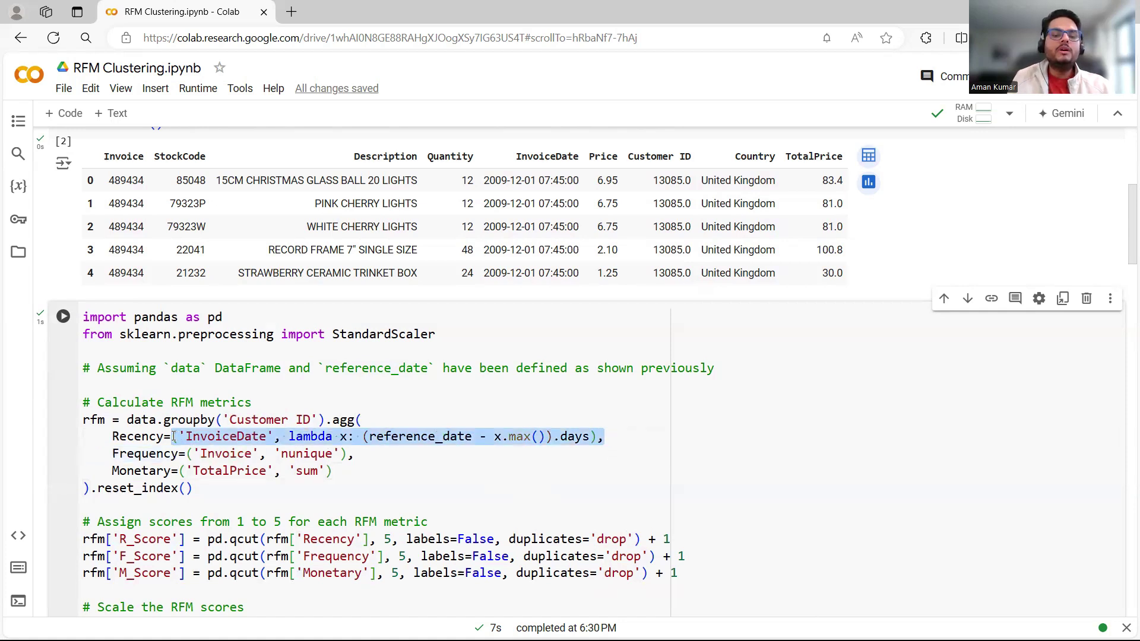
# Go back to the first code cell and highlight the reference date "2011-12-09" used by the Recency formula.
pyautogui.scroll(5, 313, 410)
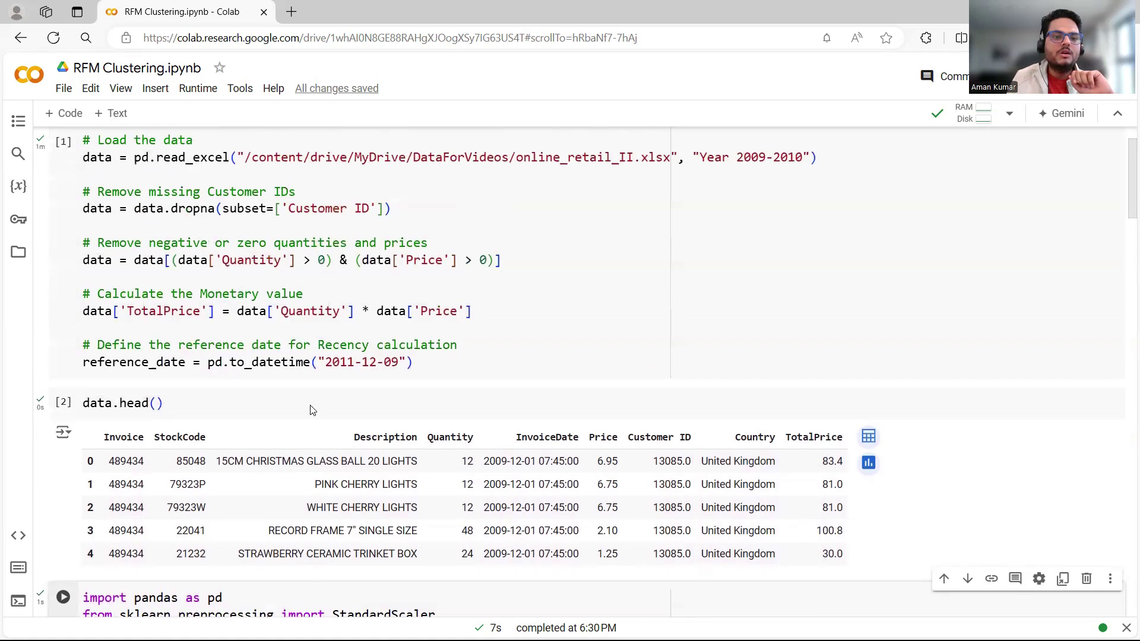
pyautogui.scroll(1, 313, 410)
pyautogui.moveTo(326, 379); pyautogui.dragTo(398, 380)
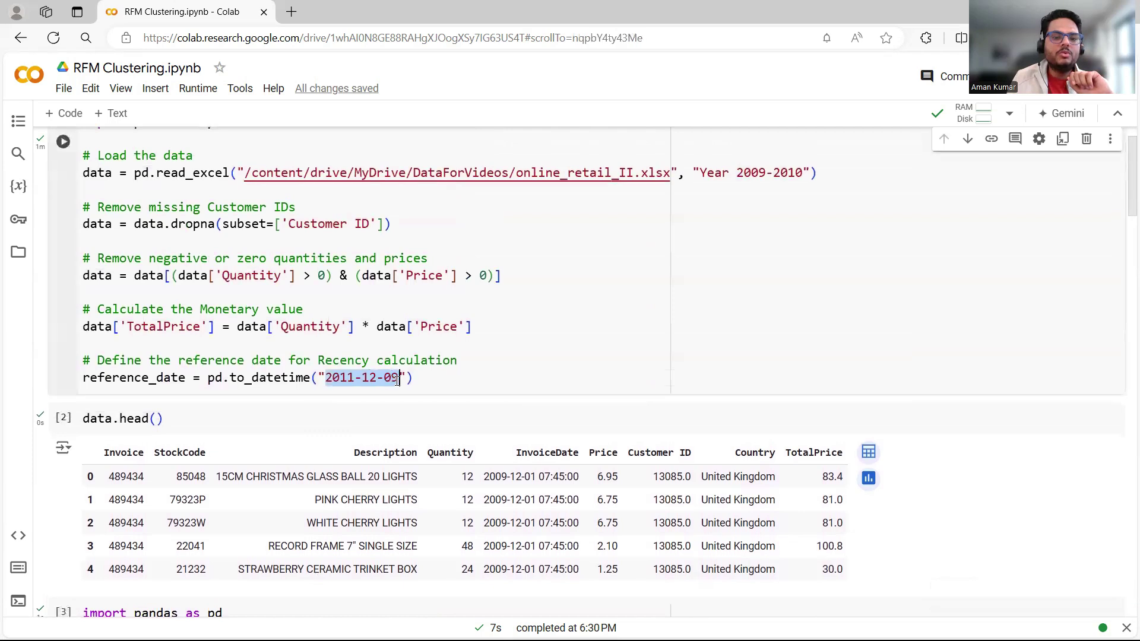
# Return to the RFM metrics code and highlight the Frequency arguments 'Invoice', 'nunique' and the Monetary arguments 'TotalPrice', 'sum'.
pyautogui.scroll(-7, 431, 454)
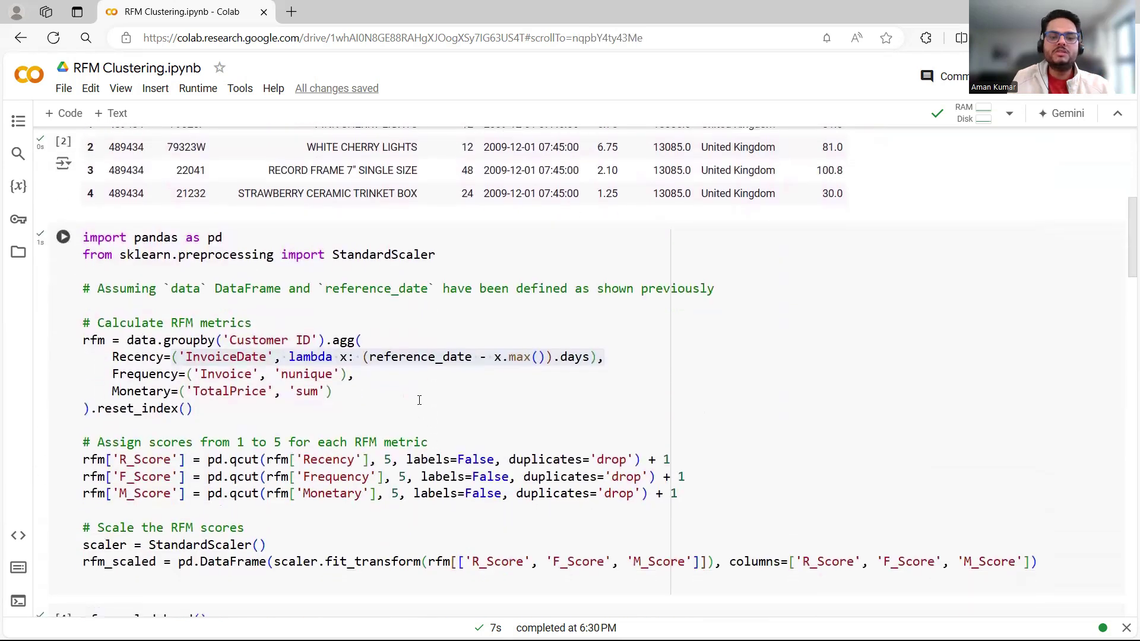
pyautogui.click(420, 399)
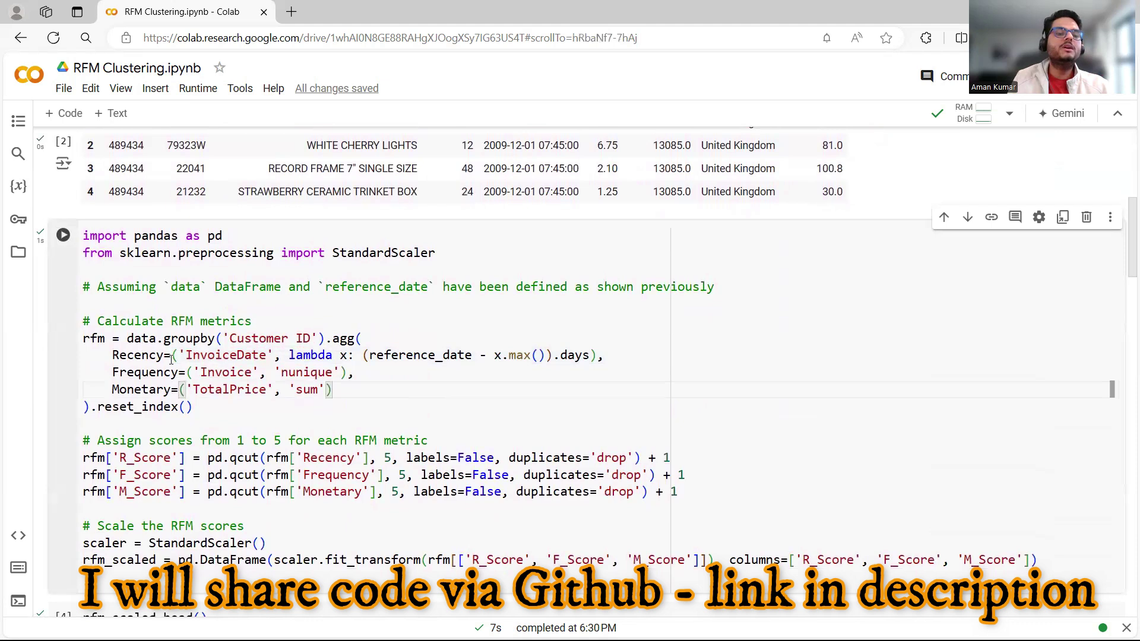
pyautogui.moveTo(194, 372); pyautogui.dragTo(340, 374)
pyautogui.moveTo(190, 390); pyautogui.dragTo(318, 391)
# Review the data.head() preview and highlight the complete "Calculate RFM metrics" block, from its comment to reset_index().
pyautogui.scroll(1, 354, 426)
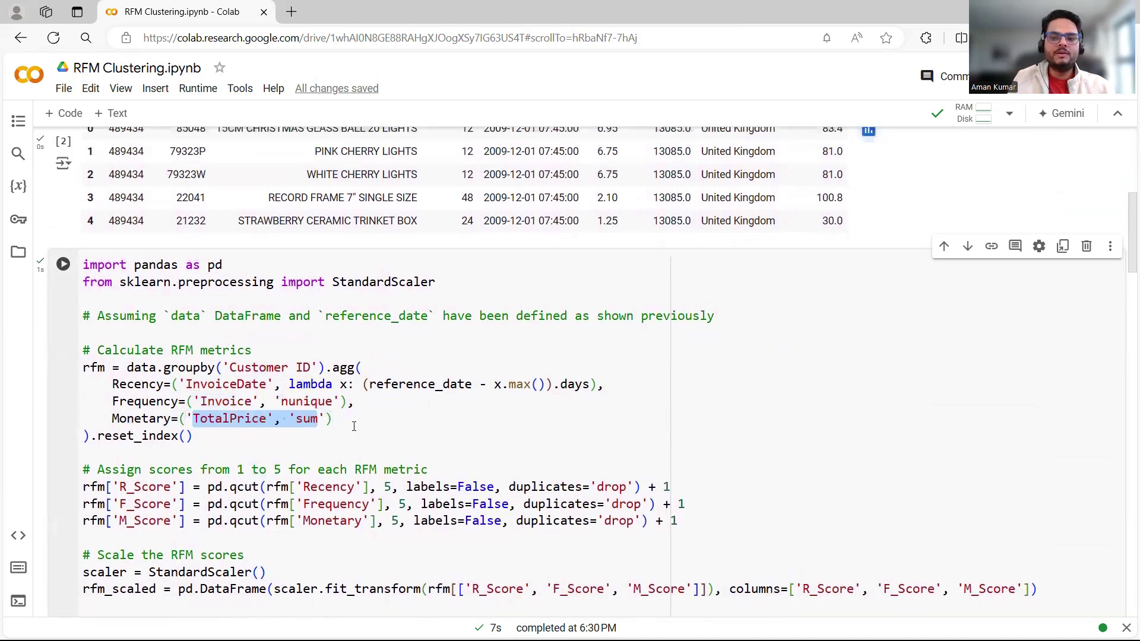
pyautogui.scroll(5, 354, 427)
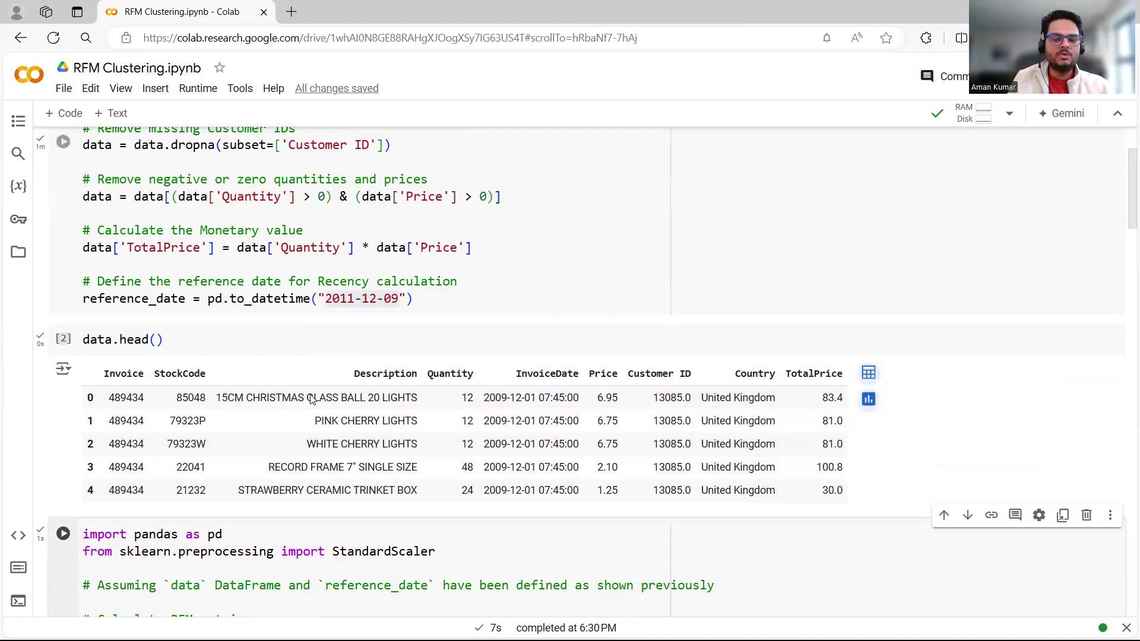
pyautogui.scroll(-4, 310, 399)
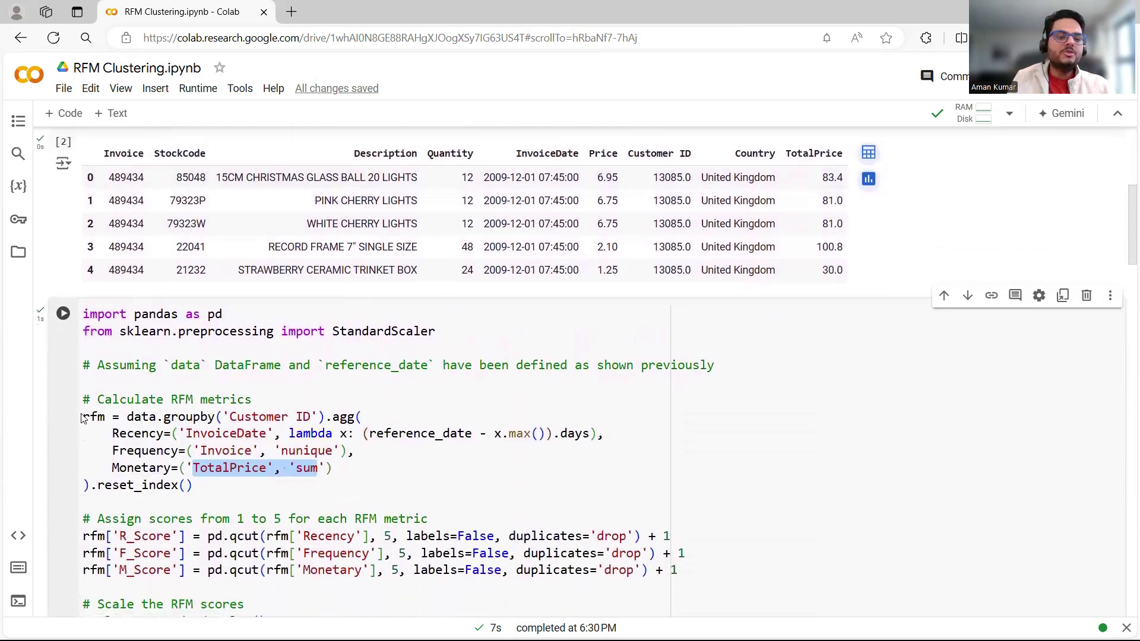
pyautogui.moveTo(204, 482); pyautogui.dragTo(82, 399)
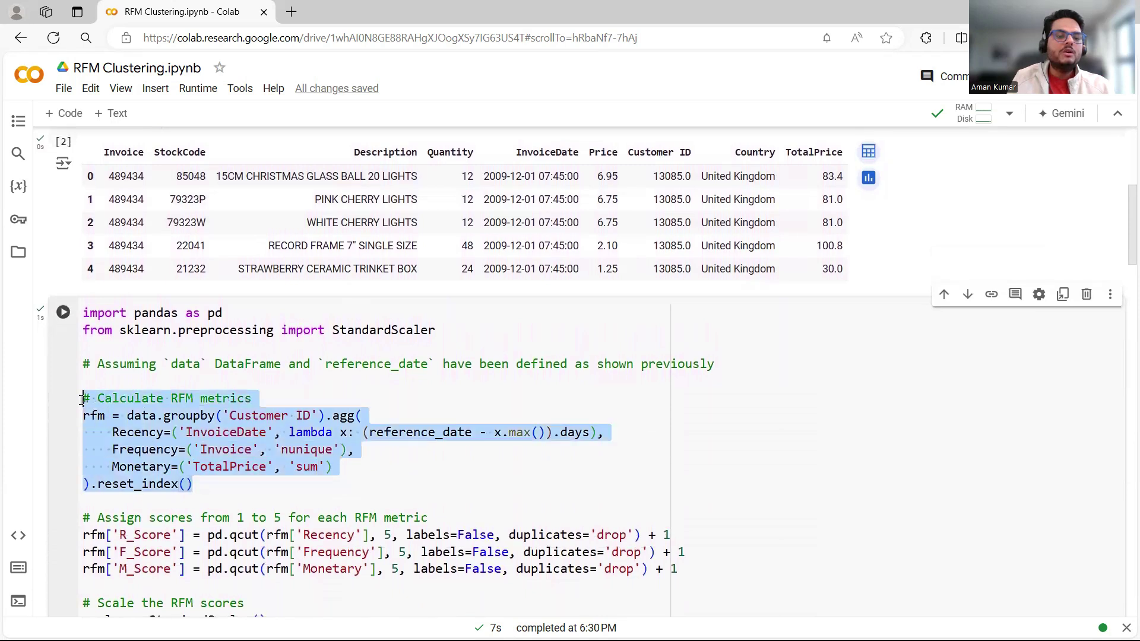
# Highlight qcut in the R_Score line and show its documentation pop-up.
pyautogui.scroll(-1, 297, 477)
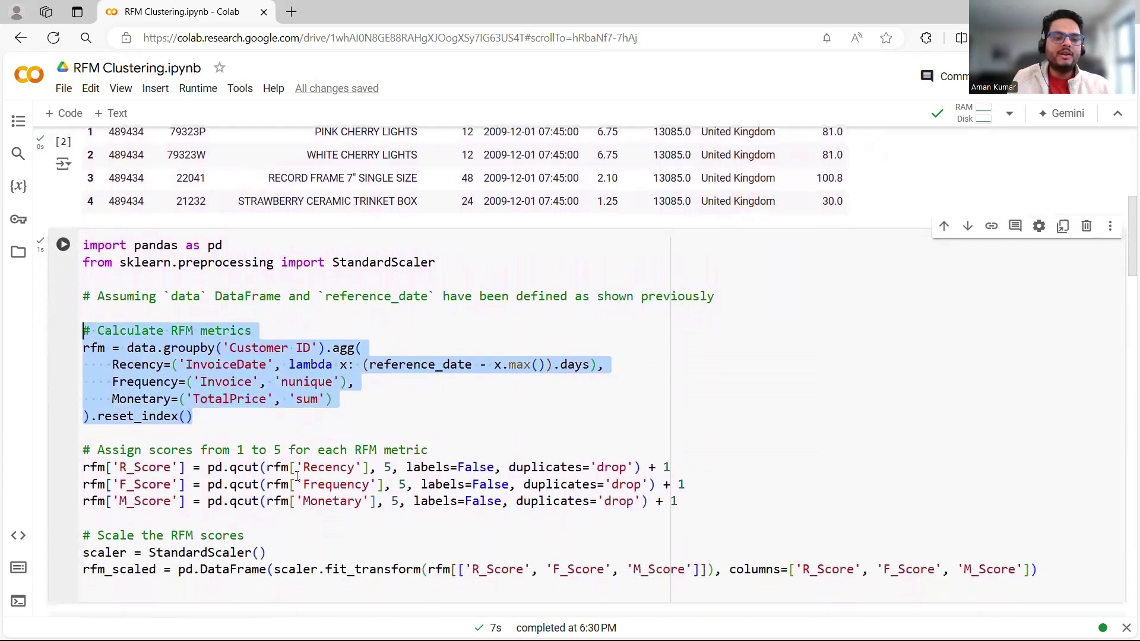
pyautogui.doubleClick(234, 462)
pyautogui.moveTo(261, 463)
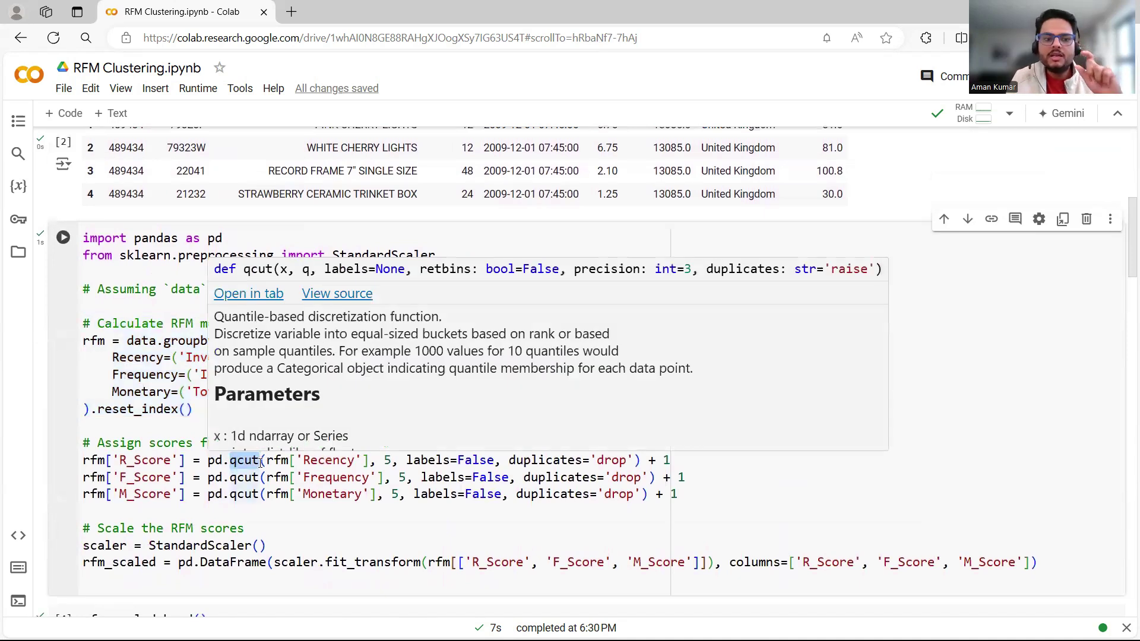
pyautogui.click(318, 488)
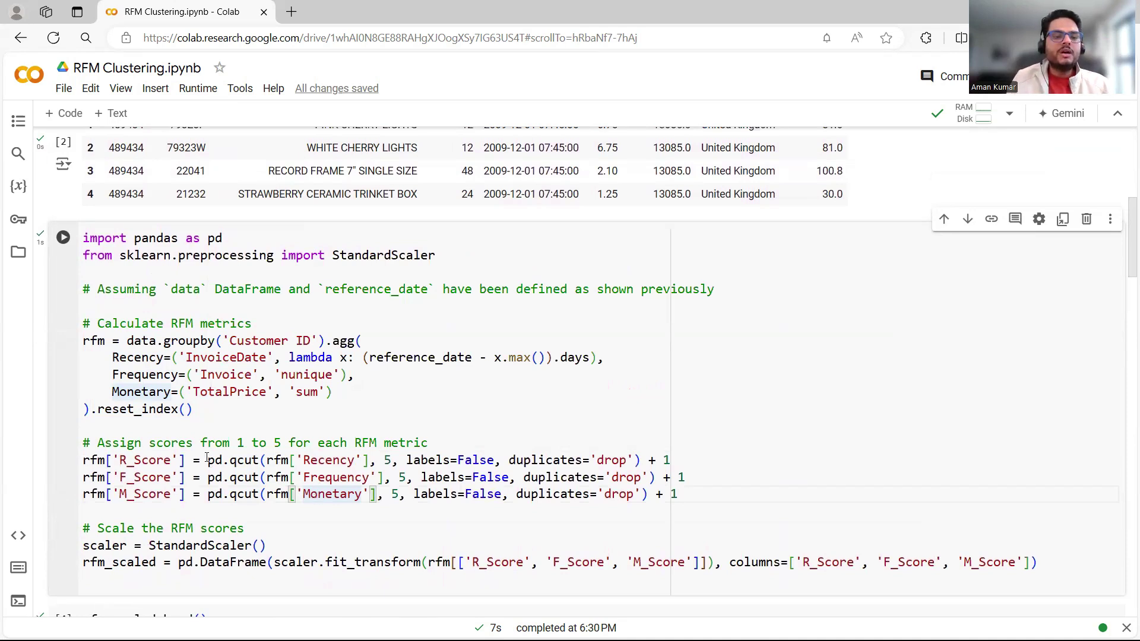
# Highlight the R_Score, F_Score and M_Score lines, followed by the comment "Assign scores from 1 to 5 for each RFM metric".
pyautogui.moveTo(207, 460); pyautogui.dragTo(69, 454)
pyautogui.click(450, 484)
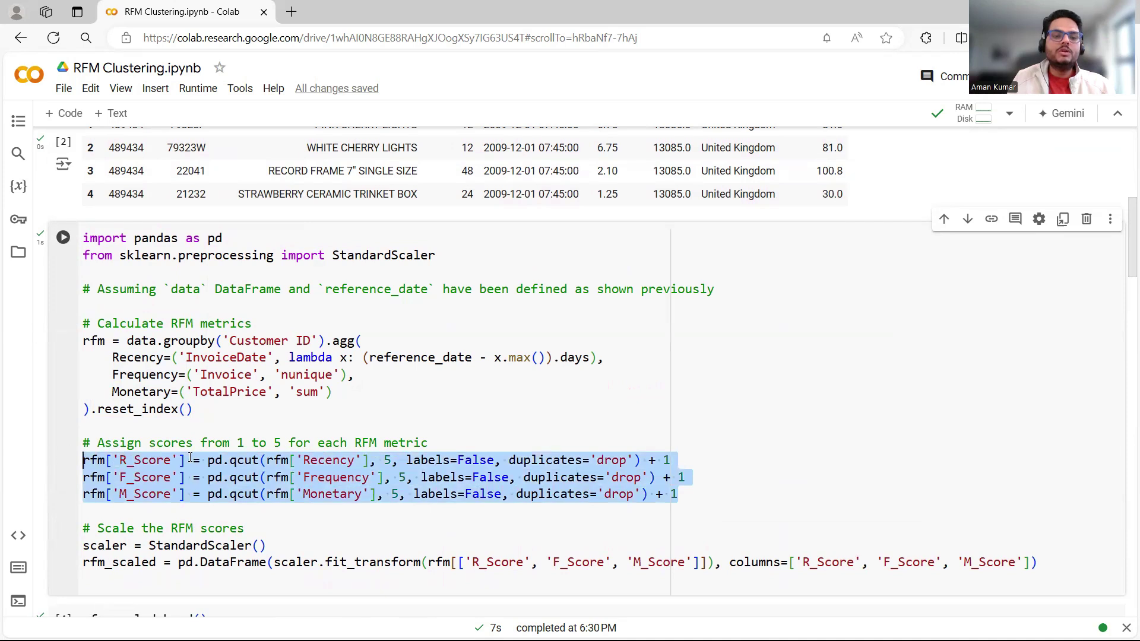
pyautogui.click(174, 447)
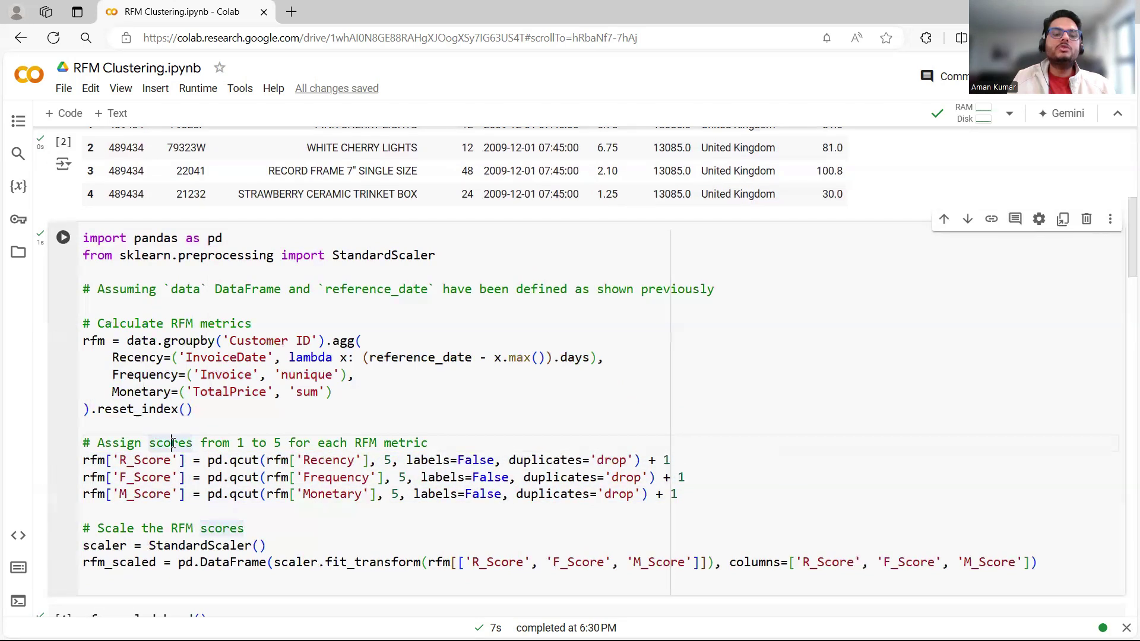
pyautogui.moveTo(446, 443); pyautogui.dragTo(100, 444)
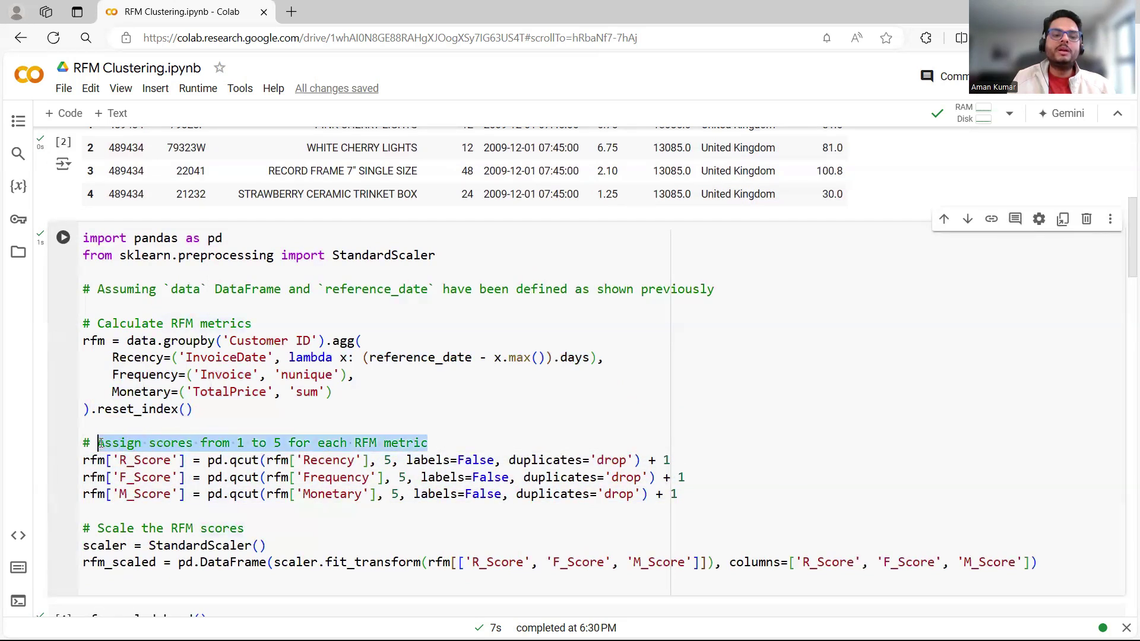
pyautogui.click(440, 445)
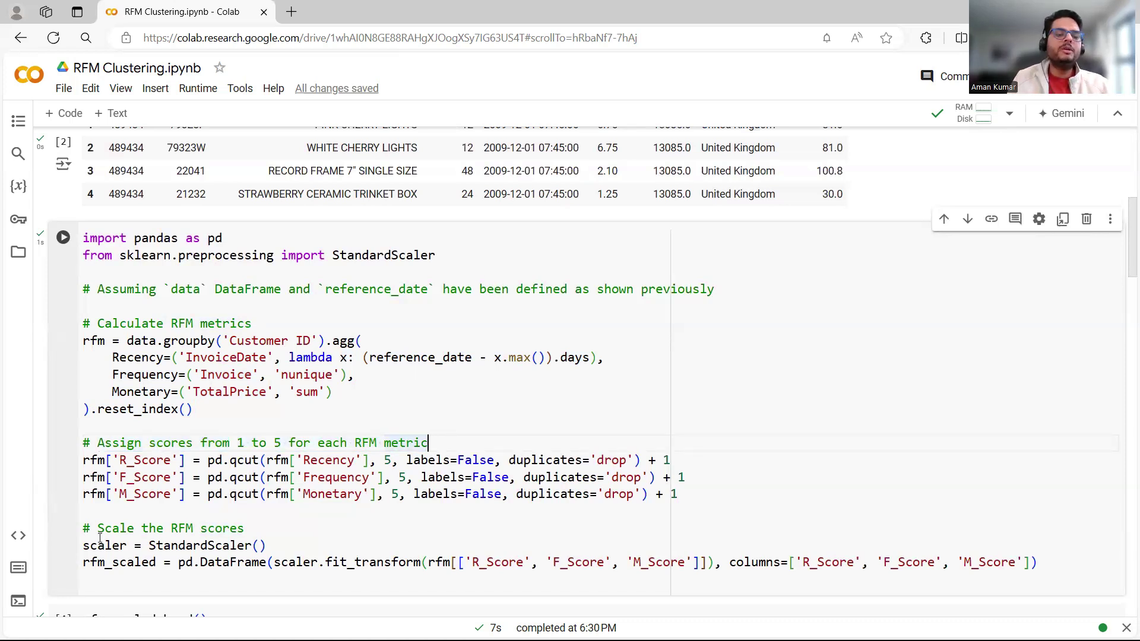
# Highlight the "Scale the RFM scores" comment together with the StandardScaler() assignment.
pyautogui.moveTo(297, 547); pyautogui.dragTo(58, 530)
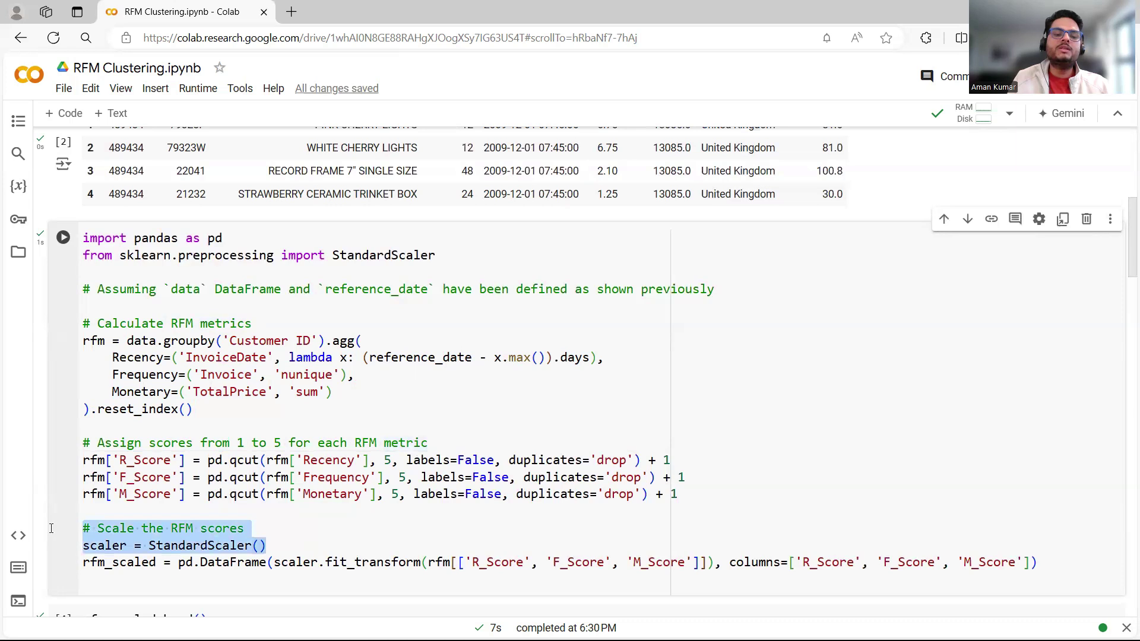
pyautogui.click(277, 528)
pyautogui.moveTo(288, 547); pyautogui.dragTo(80, 529)
pyautogui.click(442, 528)
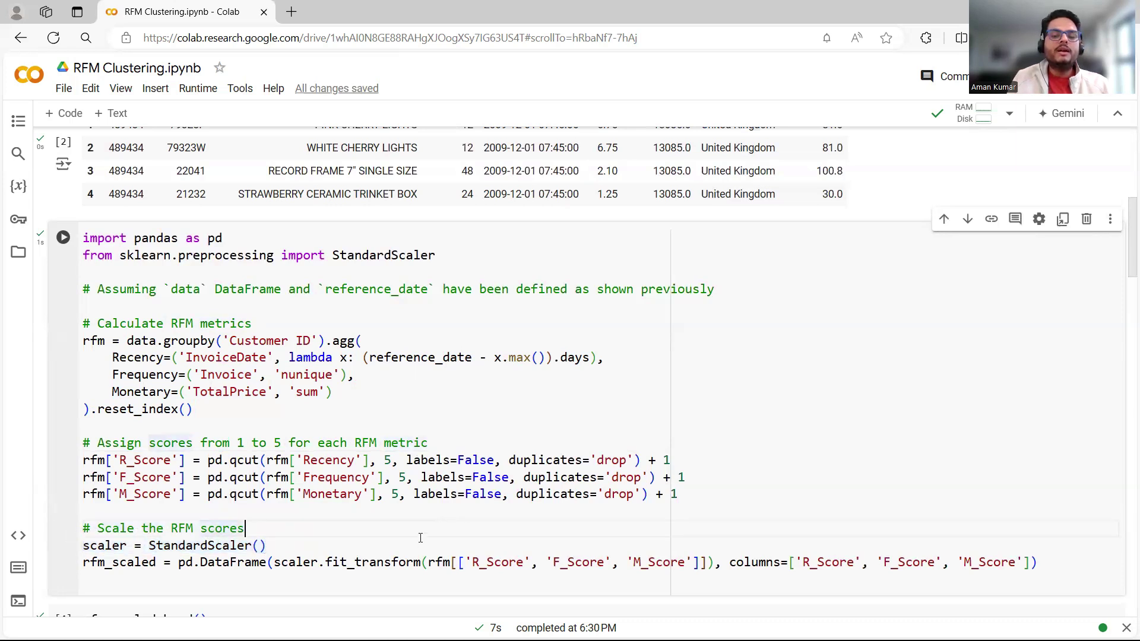
# Highlight the scaler.fit_transform expression with its score columns in the rfm_scaled assignment and go to the rfm_scaled.head() cell.
pyautogui.moveTo(271, 561); pyautogui.dragTo(930, 539)
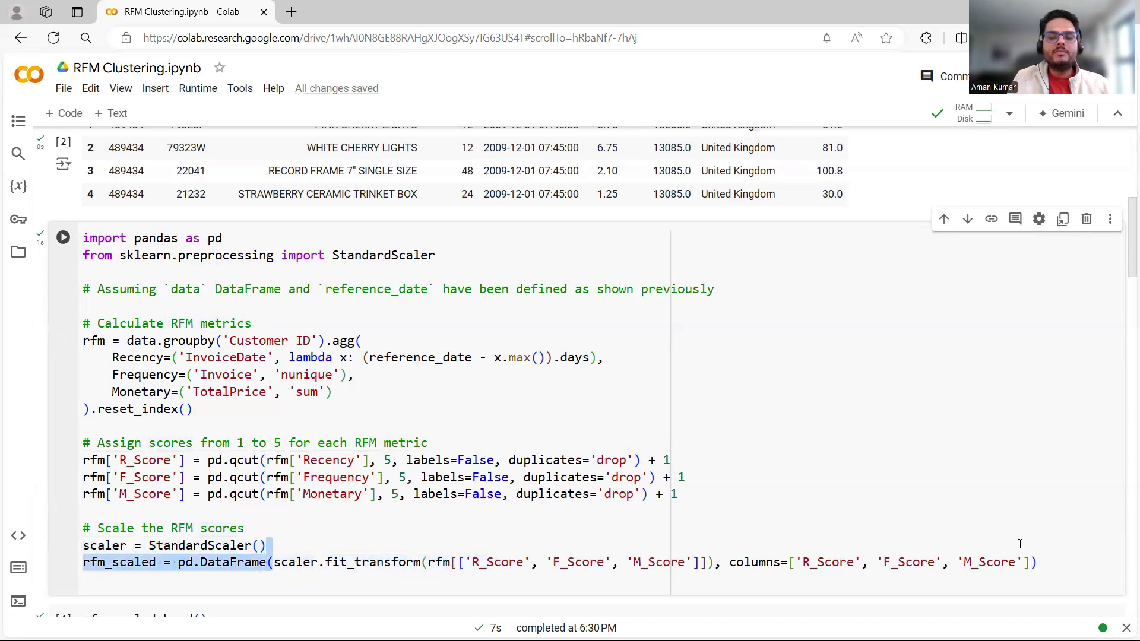
pyautogui.moveTo(1020, 544); pyautogui.dragTo(1022, 556)
pyautogui.scroll(-3, 752, 510)
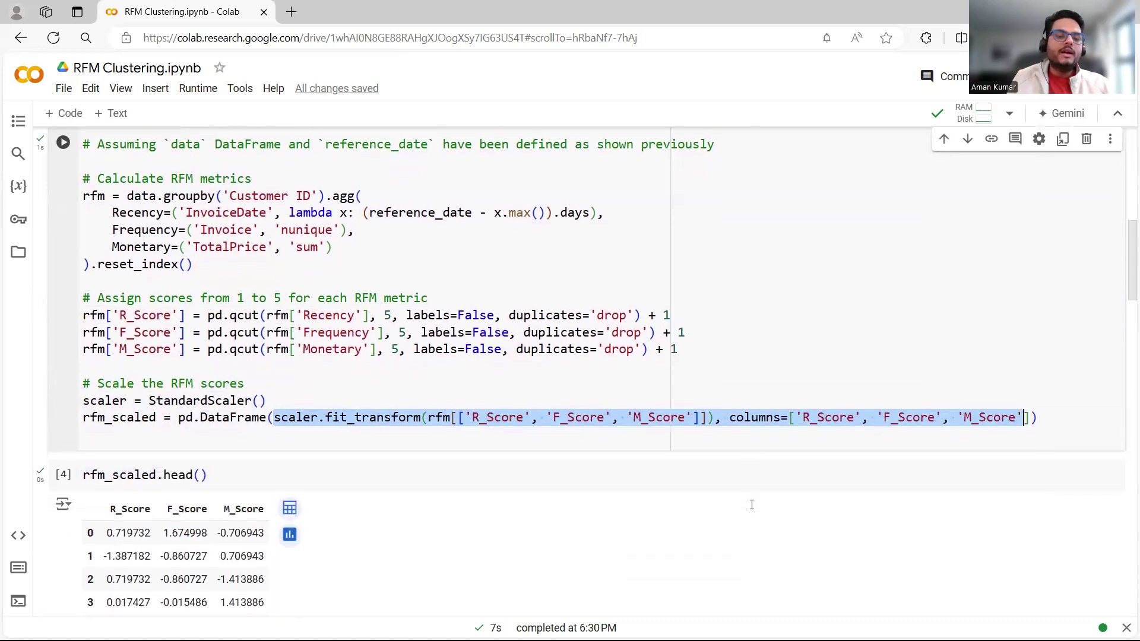
pyautogui.scroll(-2, 682, 483)
pyautogui.scroll(2, 473, 474)
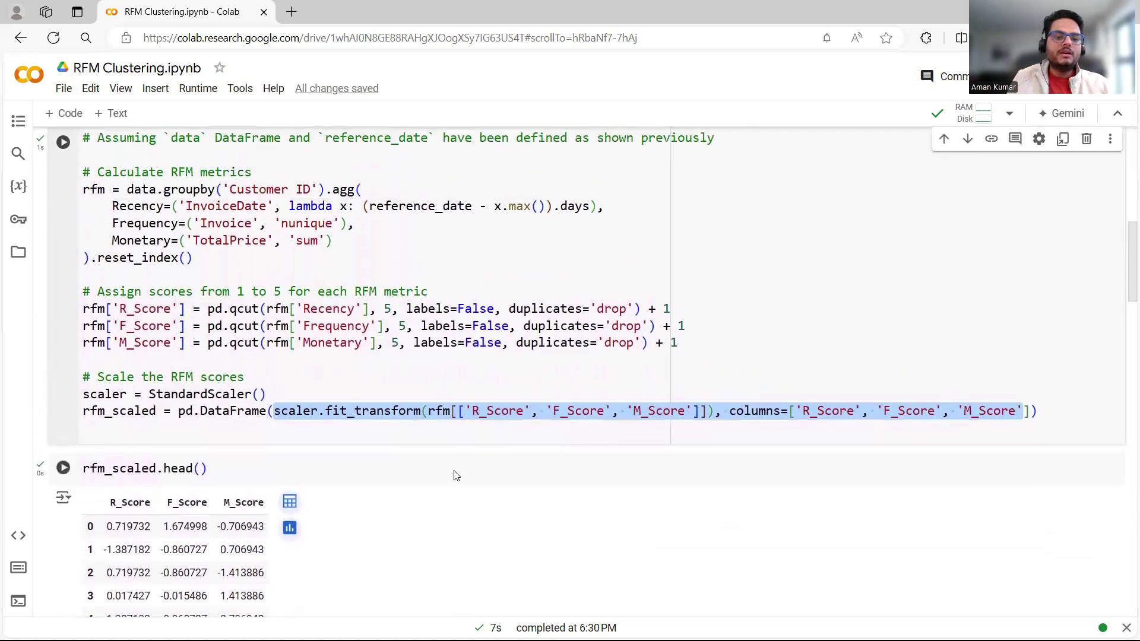
pyautogui.click(425, 469)
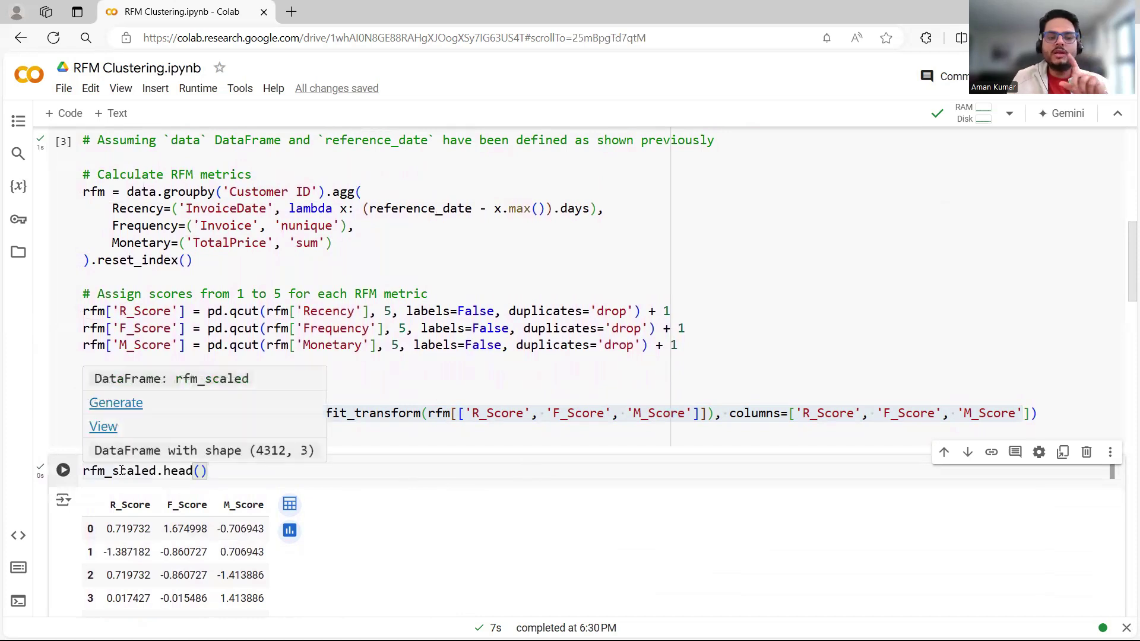
# Examine the rfm_scaled.head() preview and the K-means clustering cell, from its imports to the elbow plot output.
pyautogui.scroll(-5, 562, 473)
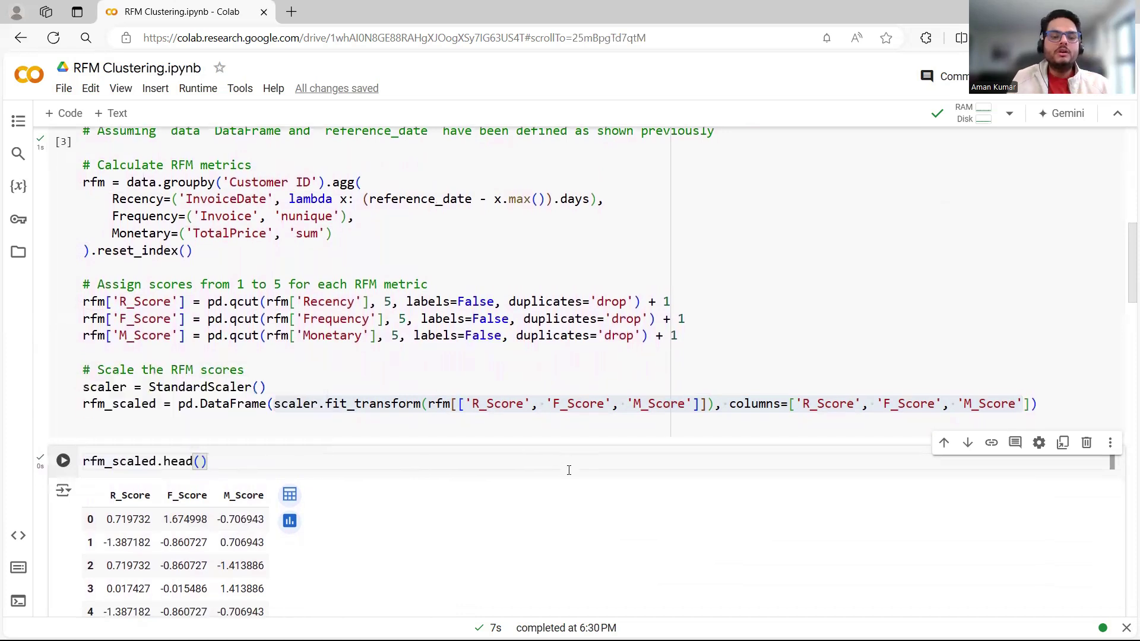
pyautogui.scroll(-2, 569, 471)
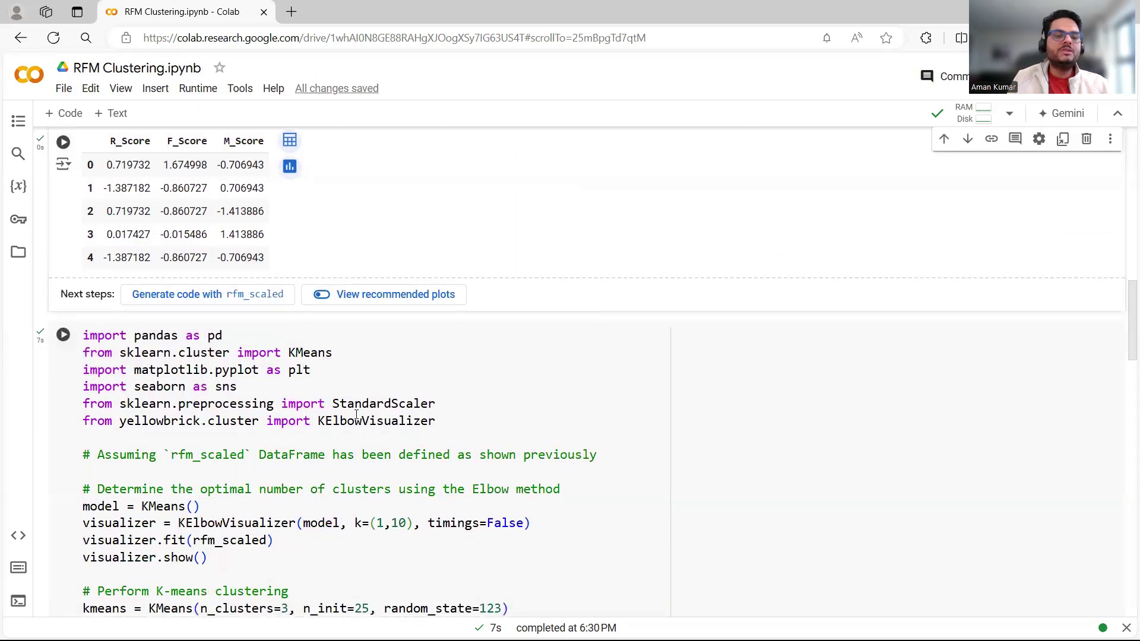
pyautogui.click(376, 418)
pyautogui.scroll(-1, 493, 452)
pyautogui.scroll(-7, 493, 452)
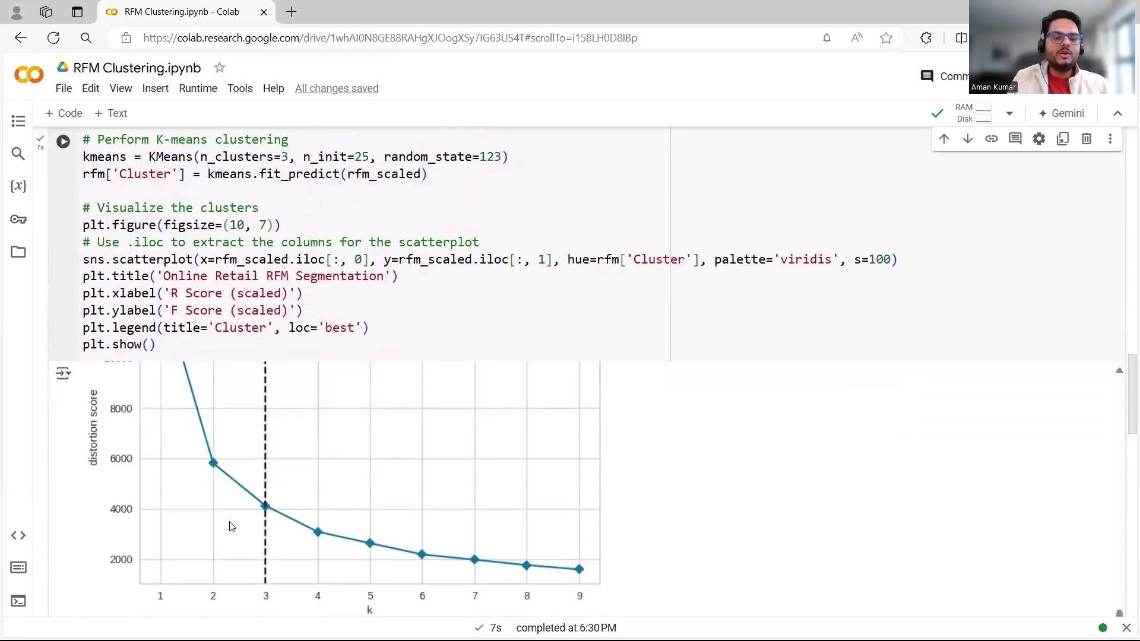
pyautogui.click(353, 284)
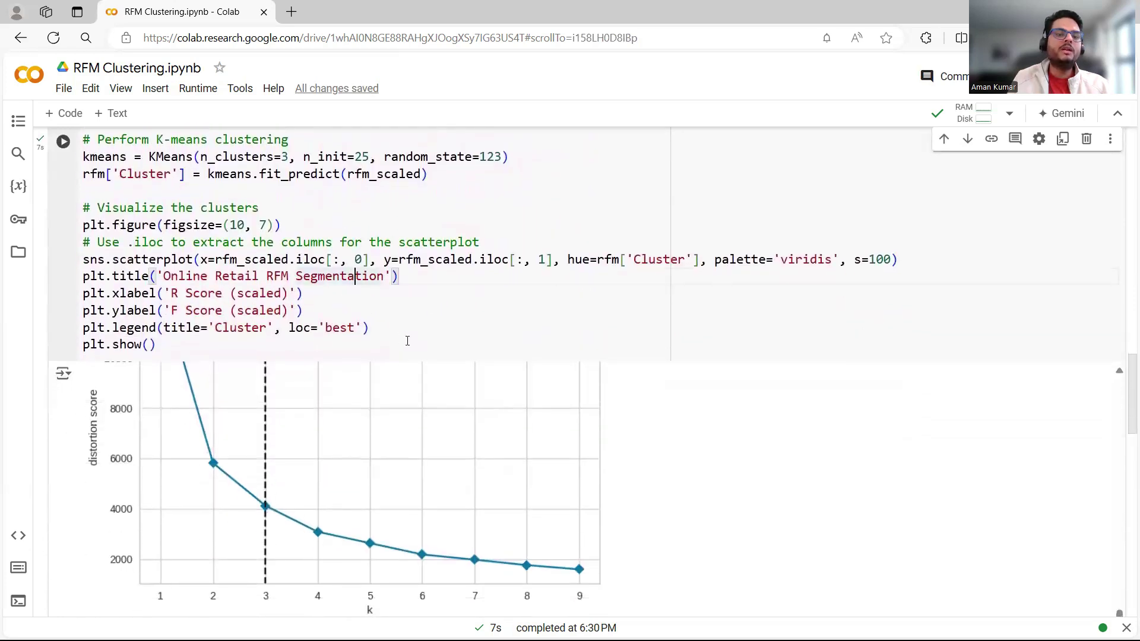
pyautogui.scroll(2, 410, 341)
pyautogui.scroll(6, 409, 342)
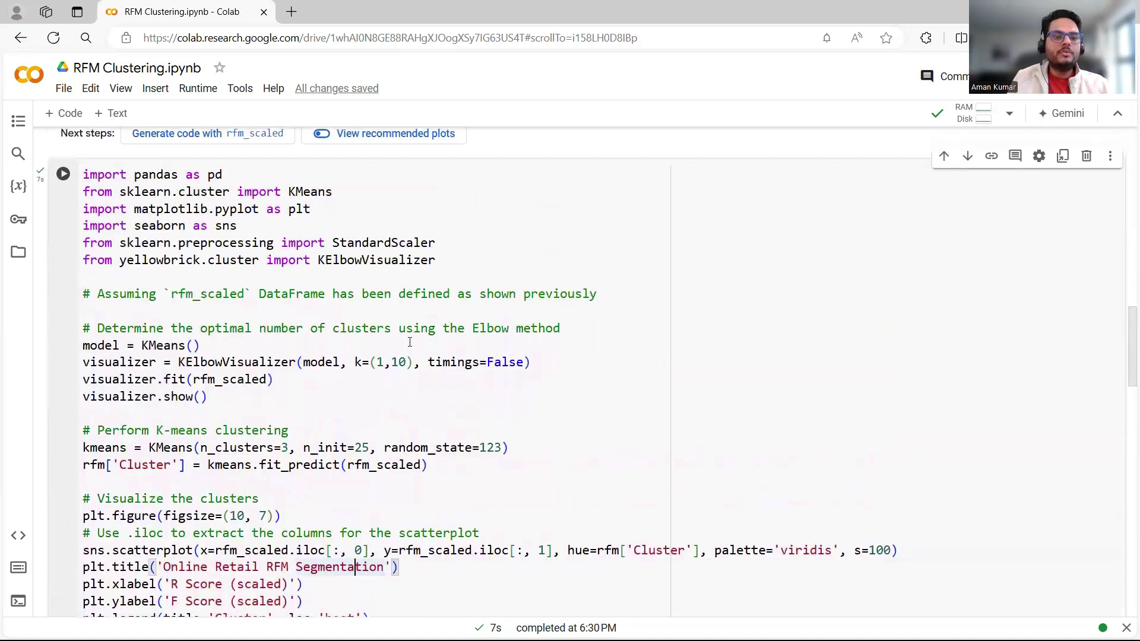
# Write the comment "#unfold data sciecne k means clustering" on the blank line below the K-means cell's imports and remove it again.
pyautogui.click(153, 432)
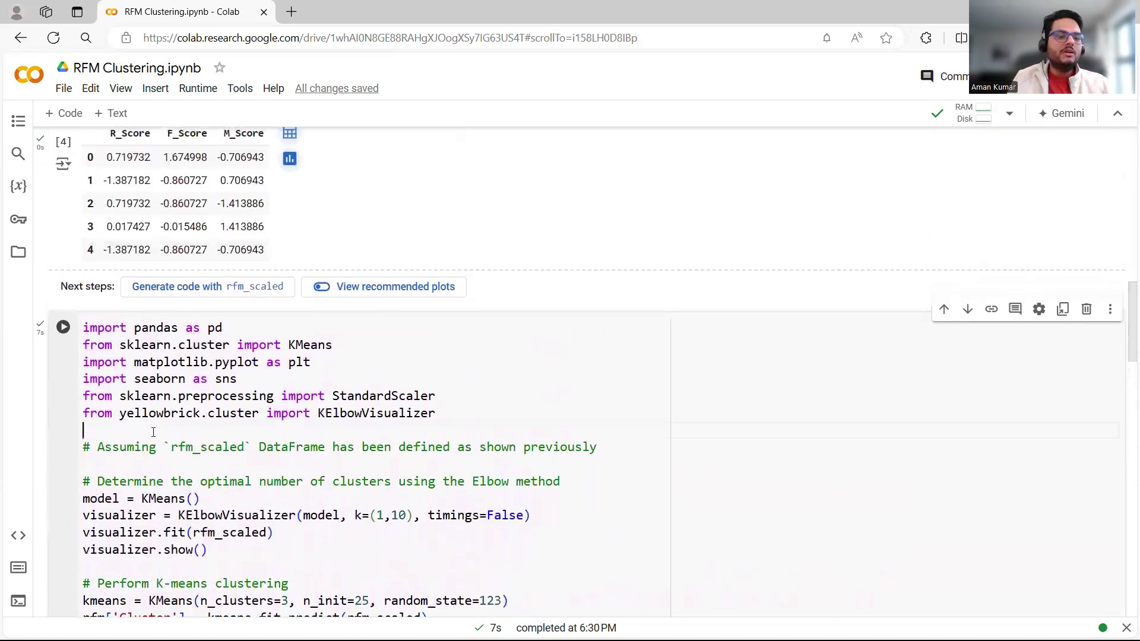
pyautogui.write('#unfold daya s')
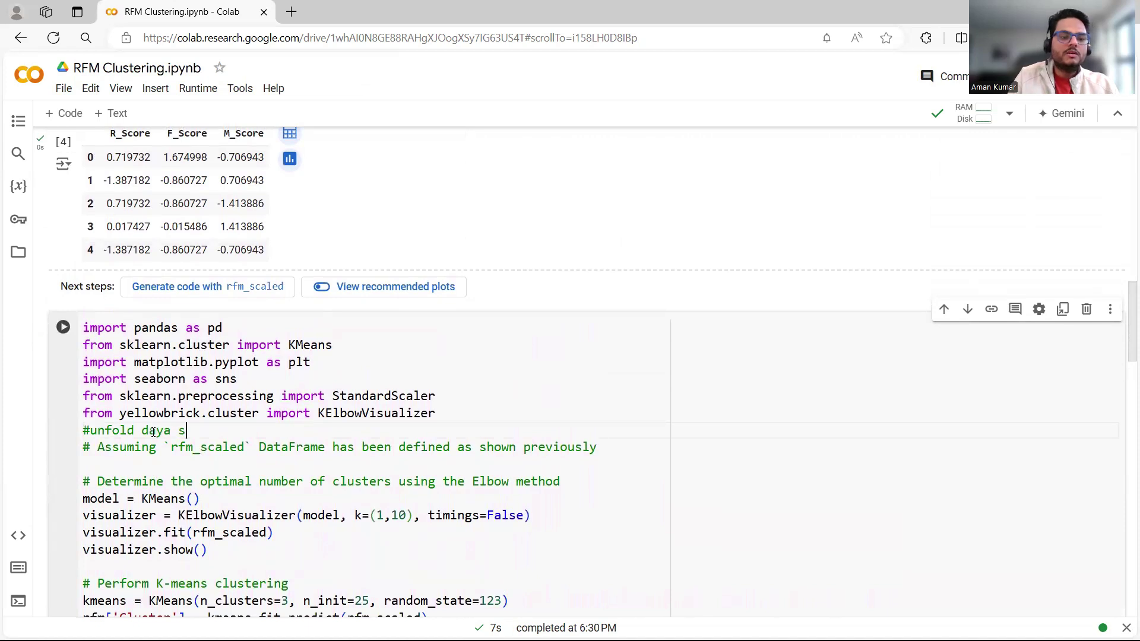
pyautogui.press('BackSpace')
pyautogui.press('BackSpace')
pyautogui.press('BackSpace')
pyautogui.press('BackSpace')
pyautogui.write('ta sciecne k means clustering')
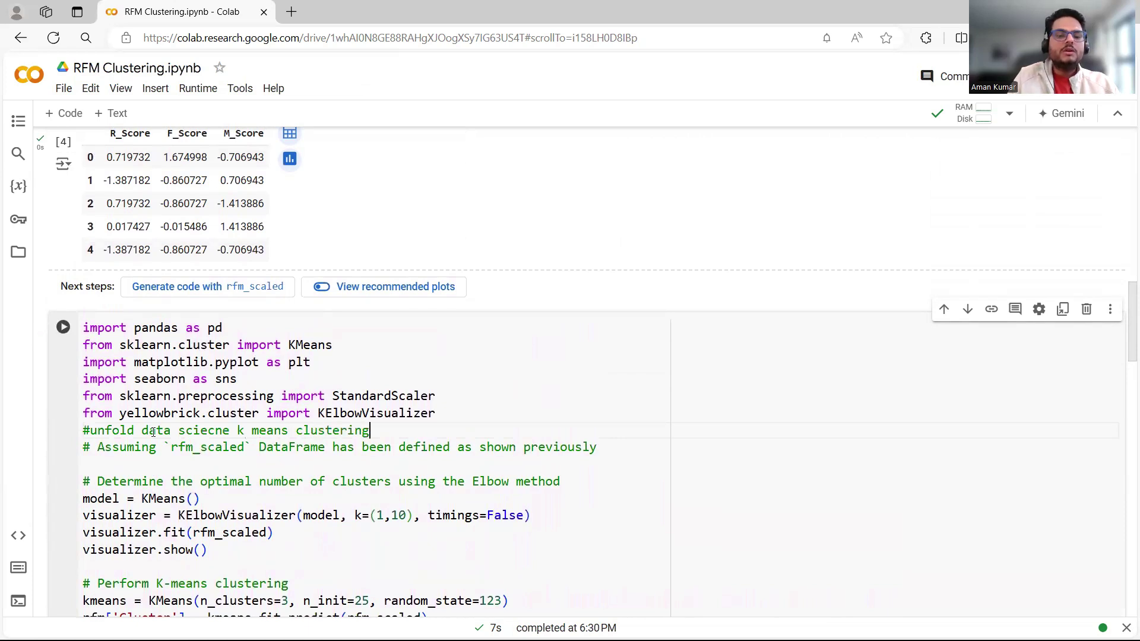
pyautogui.moveTo(381, 437); pyautogui.dragTo(18, 430)
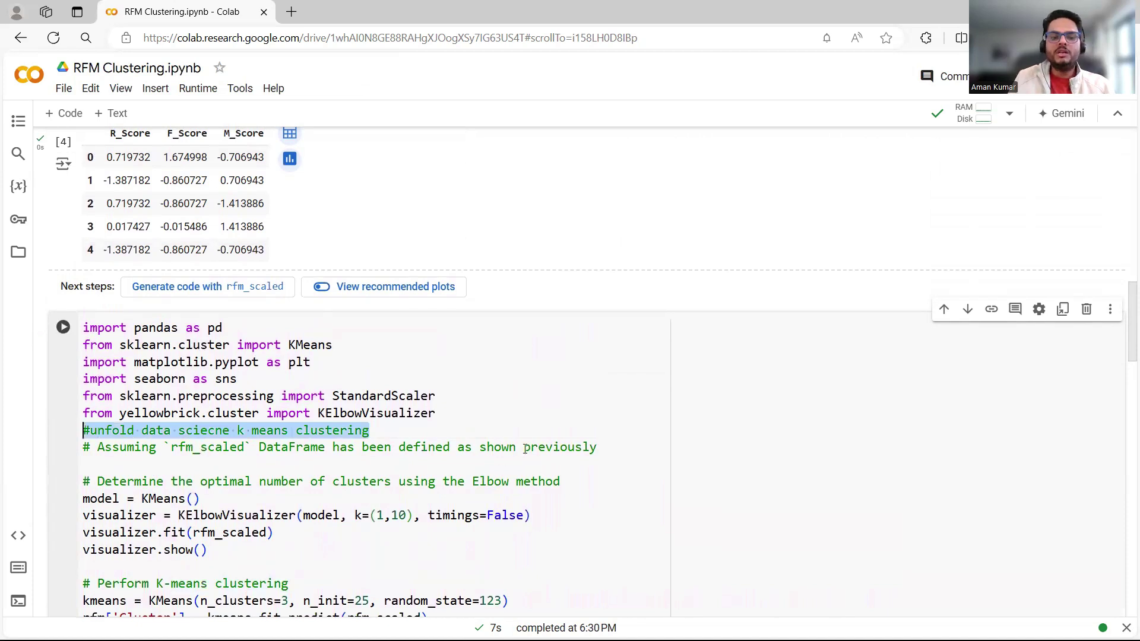
pyautogui.press('BackSpace')
# Examine the Distortion Score Elbow plot below the K-means cell and relate it to the clustering code.
pyautogui.scroll(-6, 525, 448)
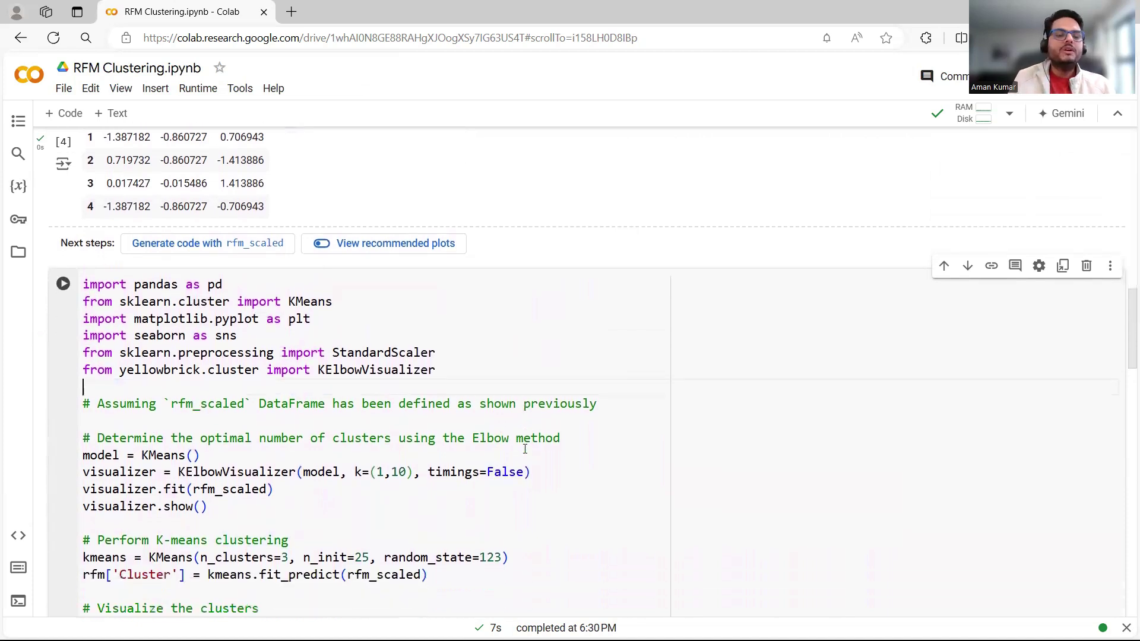
pyautogui.scroll(-4, 528, 453)
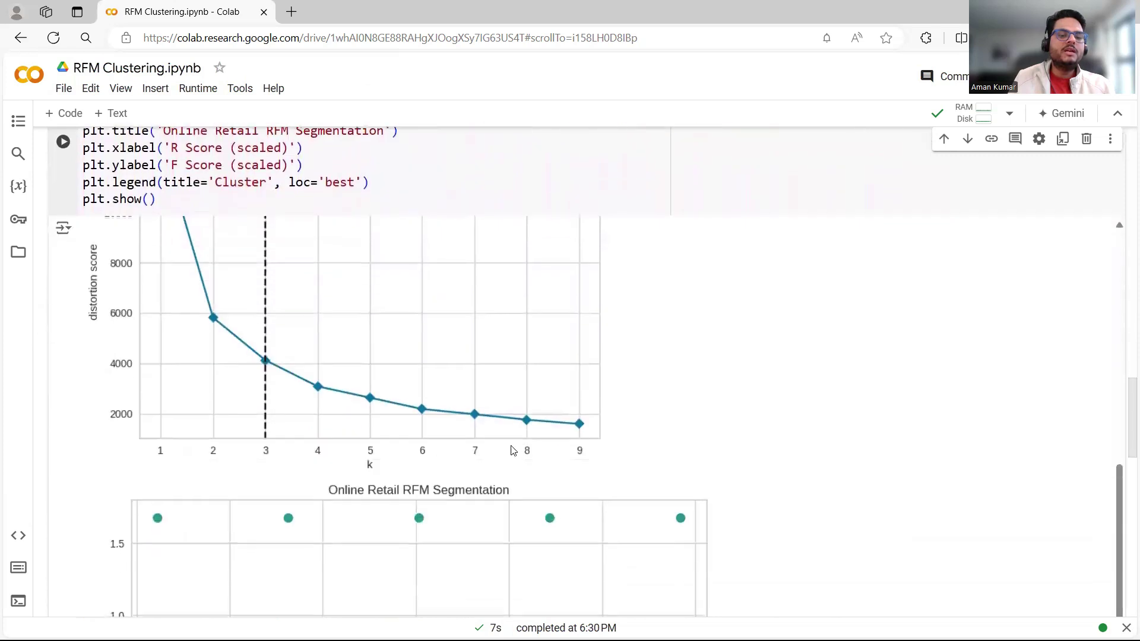
pyautogui.scroll(3, 309, 396)
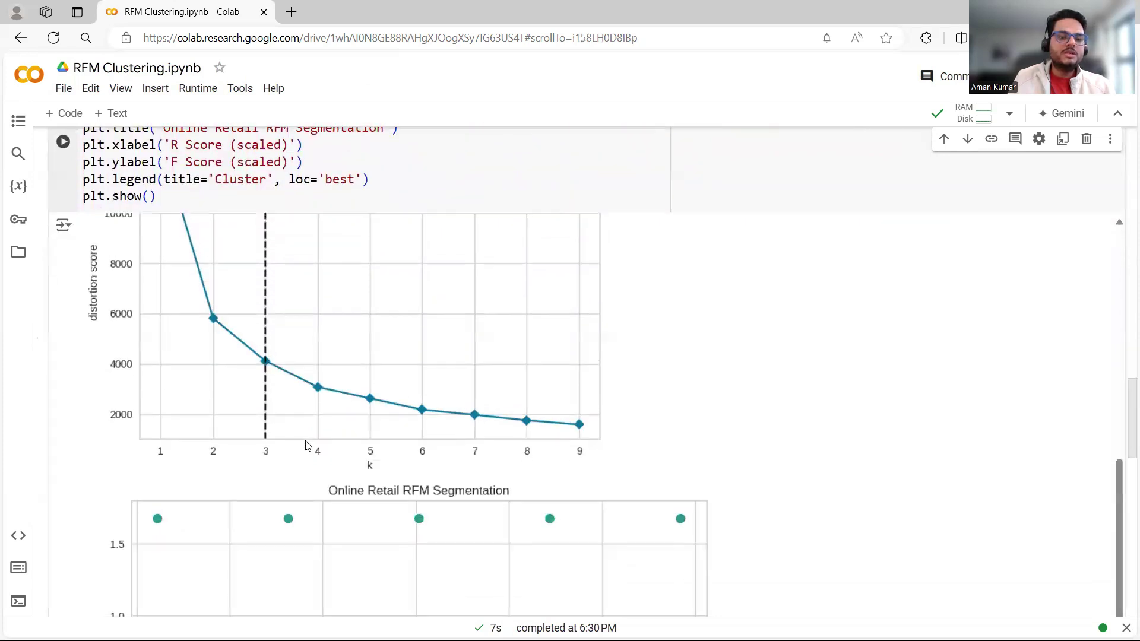
pyautogui.scroll(1, 330, 466)
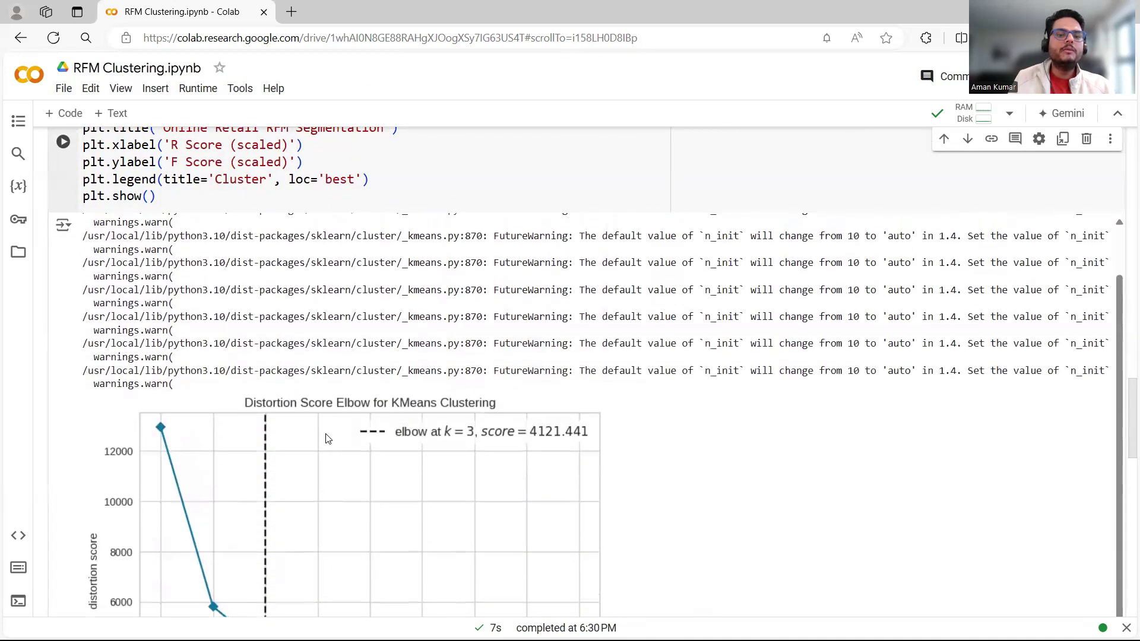
pyautogui.scroll(-4, 326, 437)
pyautogui.scroll(6, 326, 433)
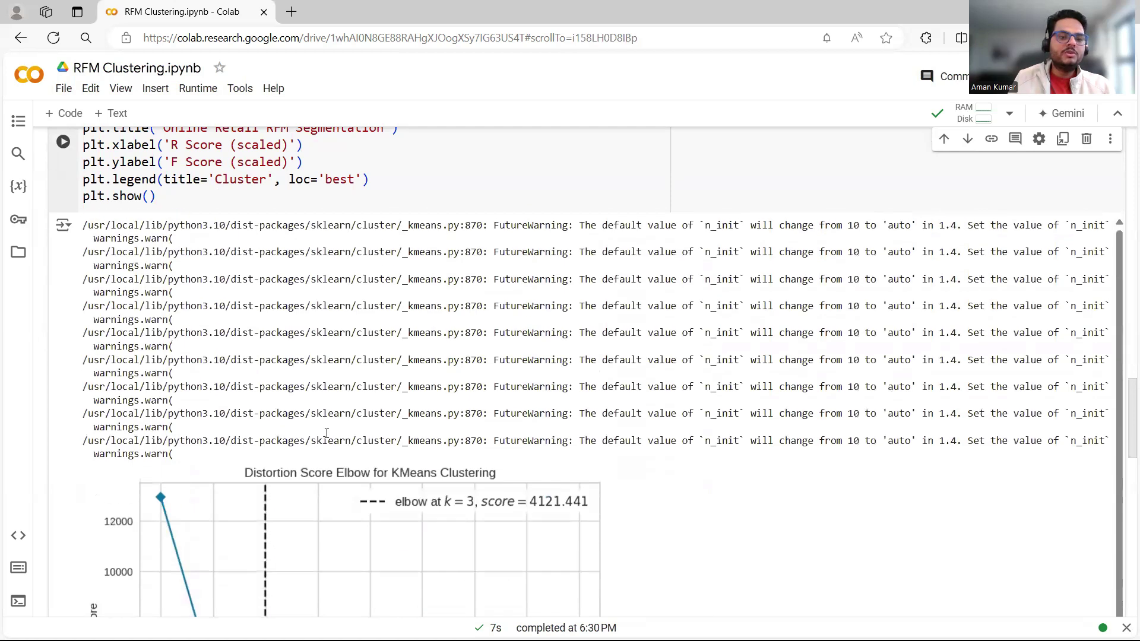
pyautogui.scroll(1, 326, 433)
pyautogui.scroll(5, 364, 352)
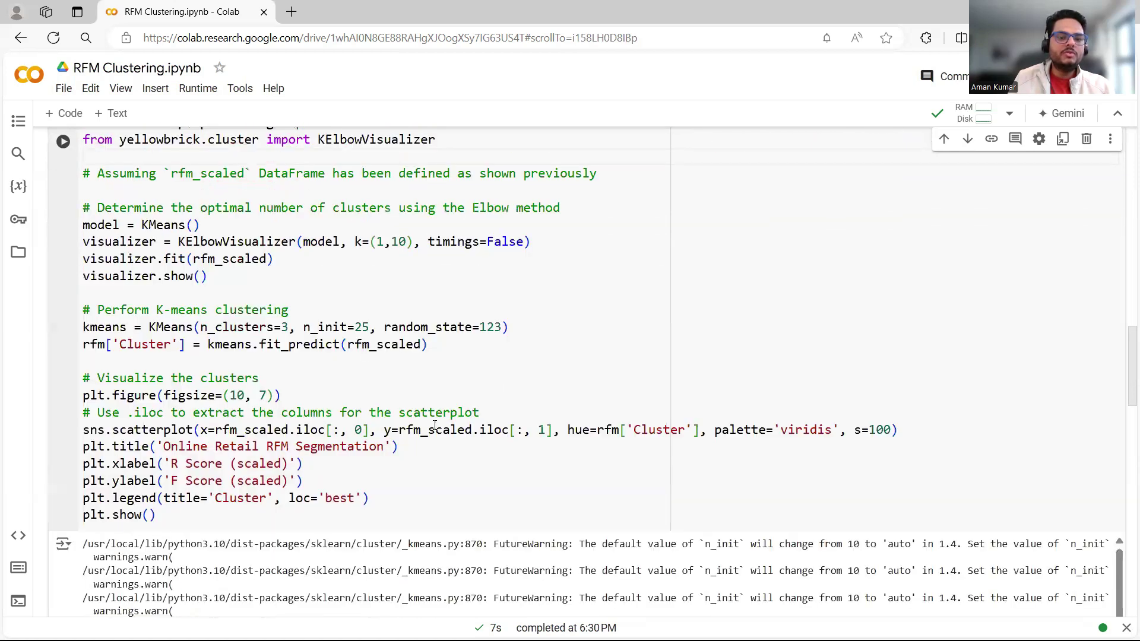
# Highlight kmeans.fit_predict(rfm_scaled) and the KMeans parameters, as well as the scatterplot's axis-label and legend lines.
pyautogui.moveTo(208, 354); pyautogui.dragTo(428, 354)
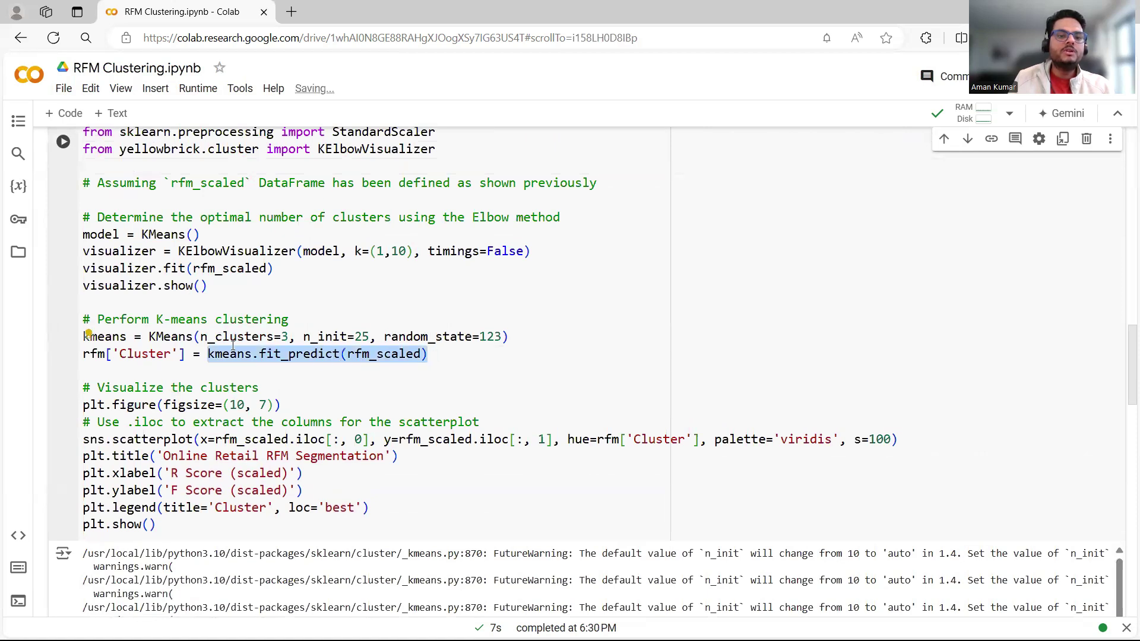
pyautogui.moveTo(201, 337); pyautogui.dragTo(296, 352)
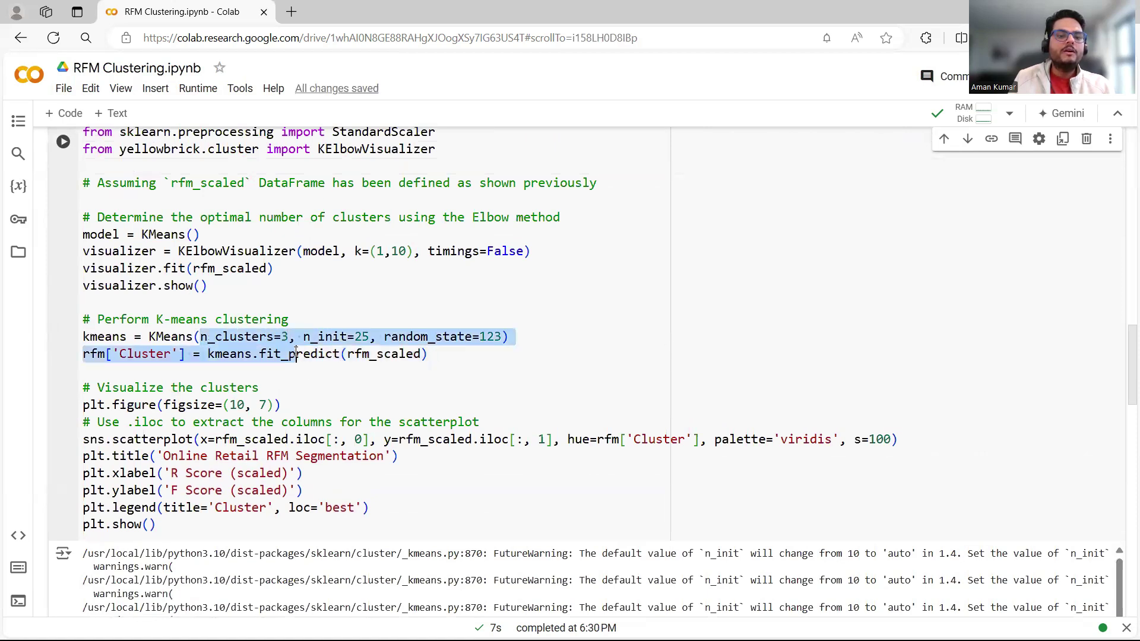
pyautogui.click(348, 491)
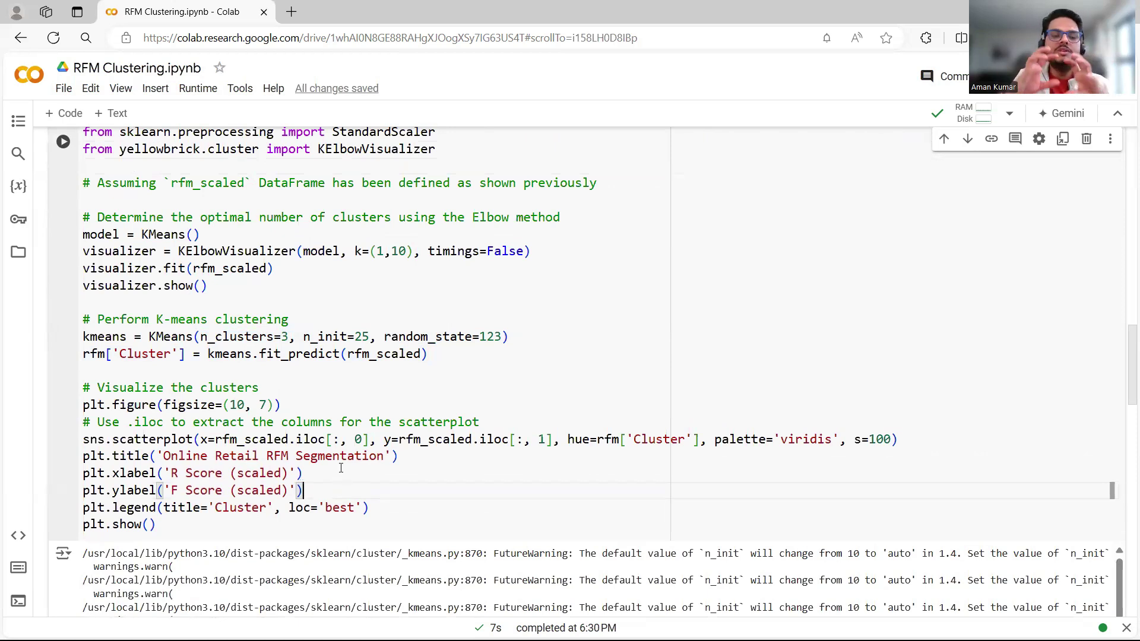
pyautogui.moveTo(172, 468); pyautogui.dragTo(335, 510)
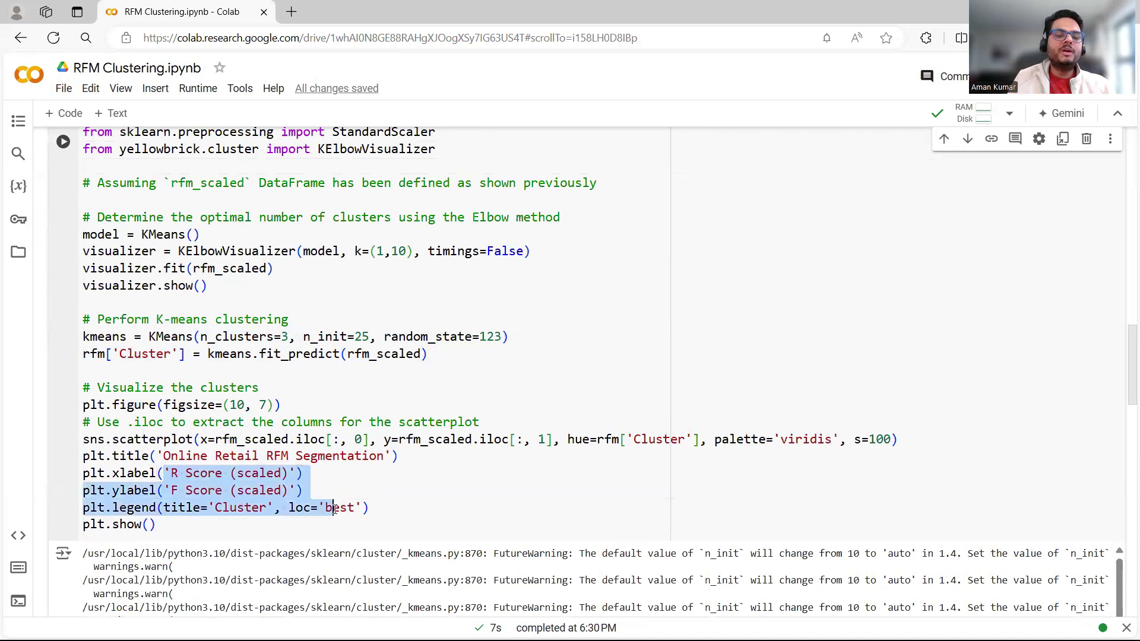
pyautogui.click(453, 485)
# Circle the green, purple and yellow point groups separately with freehand ink on the Online Retail RFM Segmentation scatterplot.
pyautogui.scroll(-10, 453, 485)
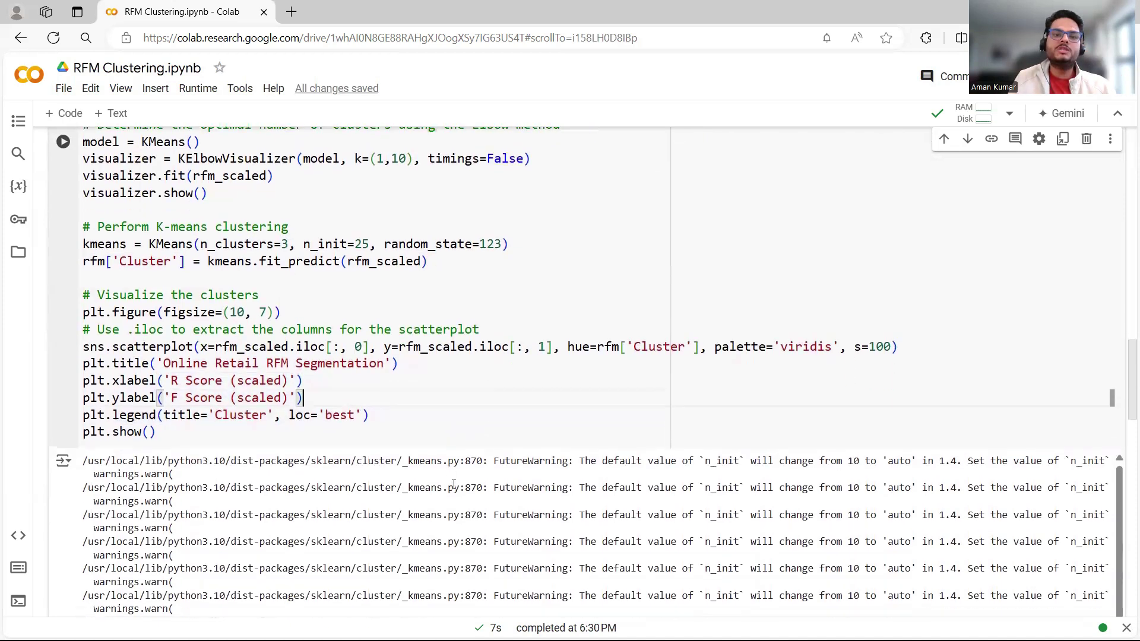
pyautogui.scroll(-9, 454, 485)
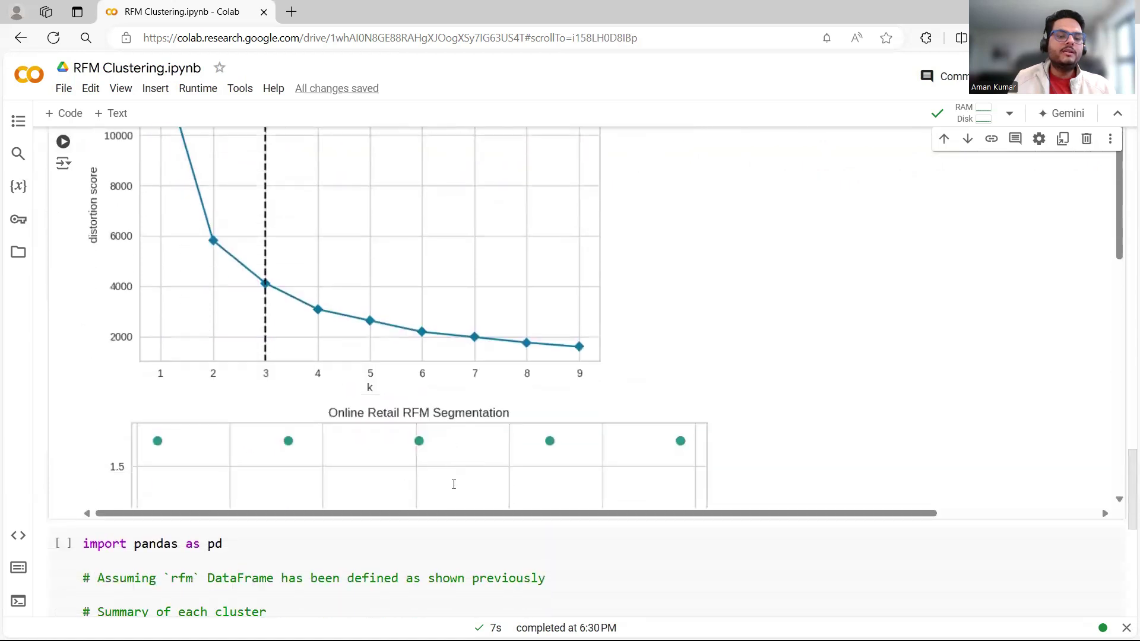
pyautogui.scroll(5, 454, 485)
pyautogui.scroll(1, 453, 485)
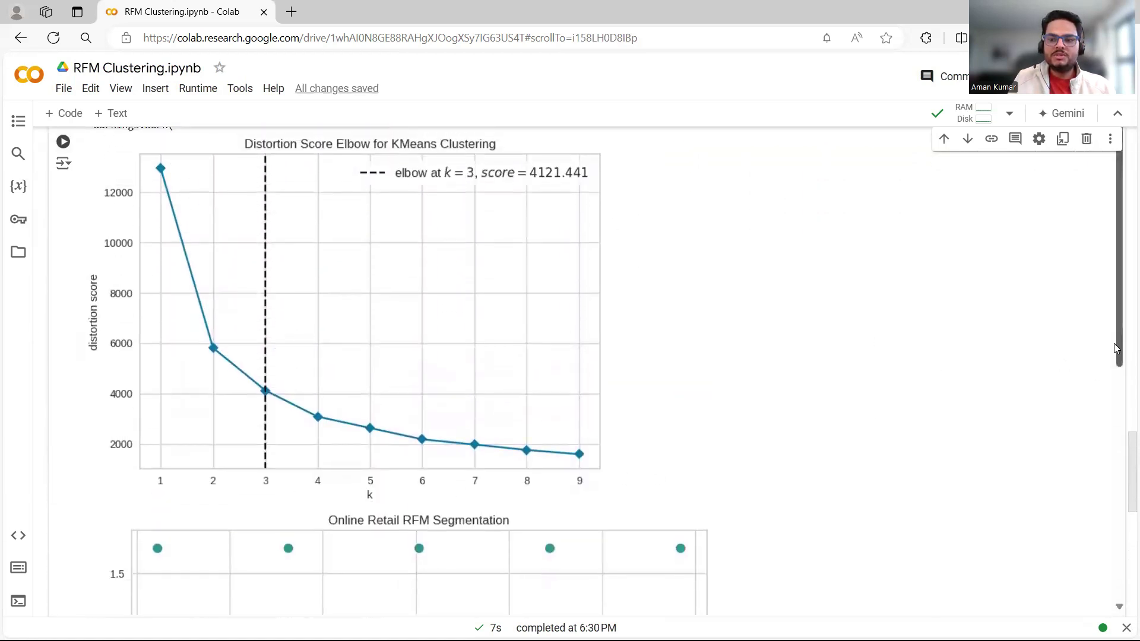
pyautogui.scroll(-6, 1118, 350)
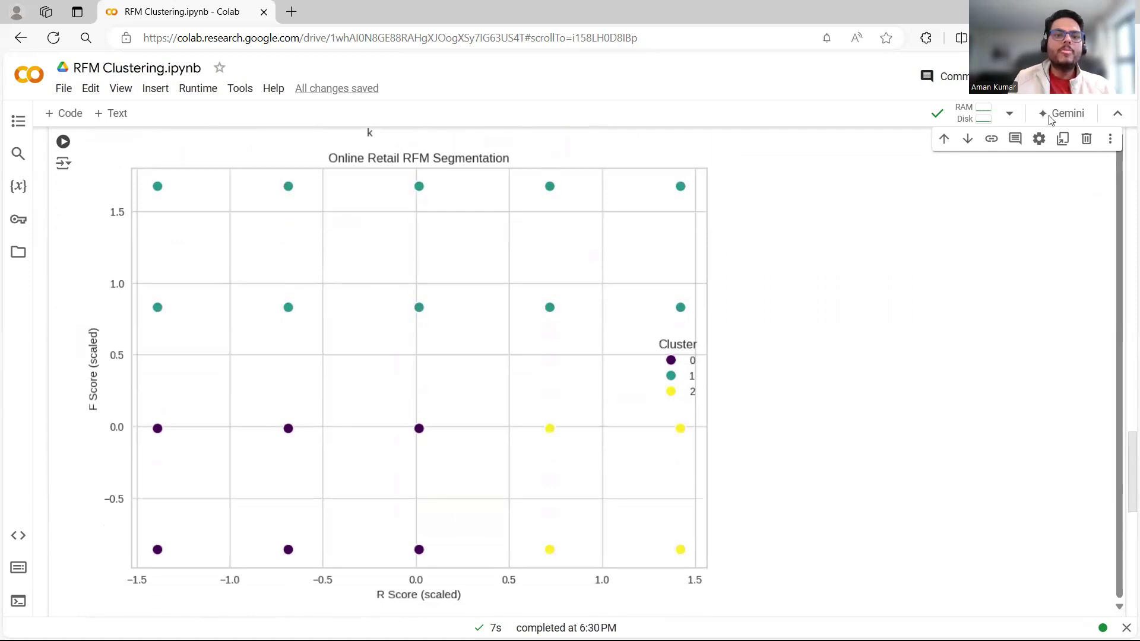
pyautogui.moveTo(150, 164); pyautogui.dragTo(147, 218)
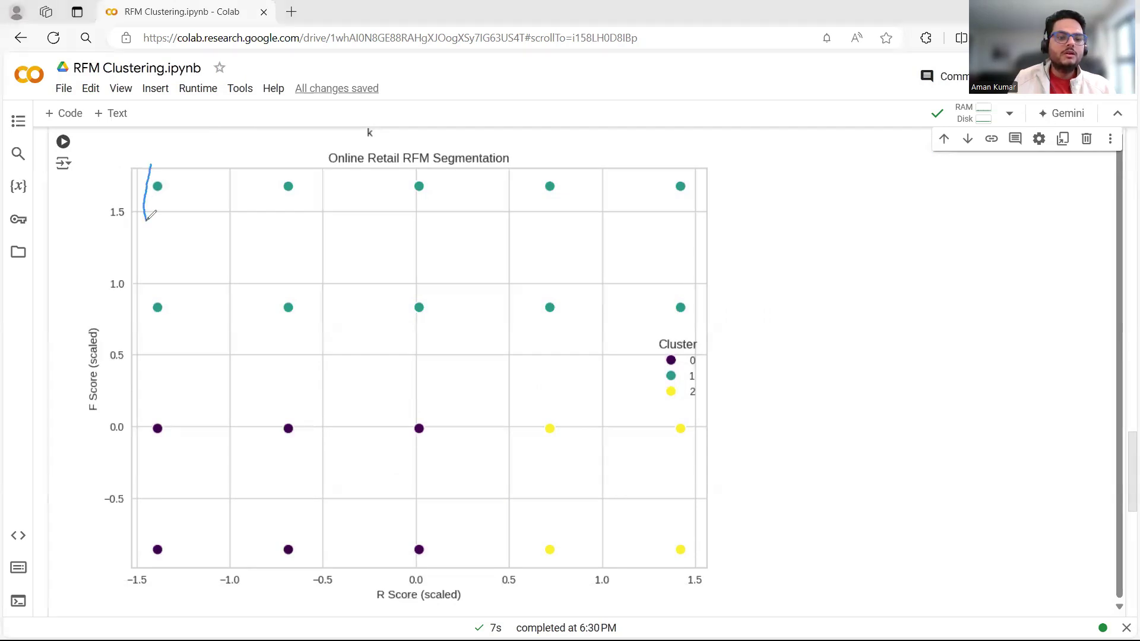
pyautogui.moveTo(147, 199)
pyautogui.mouseDown()
pyautogui.moveTo(192, 357)
pyautogui.moveTo(289, 373)
pyautogui.moveTo(473, 358)
pyautogui.moveTo(707, 314)
pyautogui.moveTo(768, 229)
pyautogui.moveTo(745, 185)
pyautogui.moveTo(650, 145)
pyautogui.moveTo(261, 131)
pyautogui.moveTo(156, 165)
pyautogui.mouseUp()
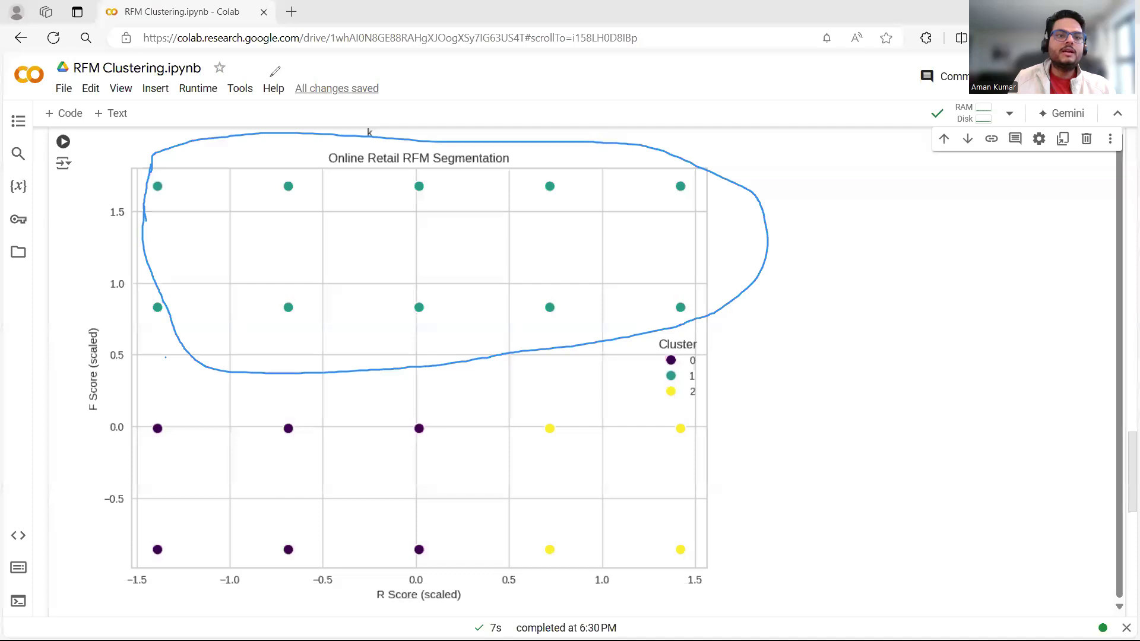
pyautogui.moveTo(189, 399)
pyautogui.mouseDown()
pyautogui.moveTo(151, 399)
pyautogui.moveTo(115, 456)
pyautogui.moveTo(144, 539)
pyautogui.moveTo(178, 577)
pyautogui.moveTo(301, 587)
pyautogui.moveTo(387, 577)
pyautogui.moveTo(461, 522)
pyautogui.moveTo(470, 415)
pyautogui.moveTo(435, 397)
pyautogui.moveTo(206, 384)
pyautogui.moveTo(177, 401)
pyautogui.mouseUp()
pyautogui.moveTo(683, 396)
pyautogui.mouseDown()
pyautogui.moveTo(572, 391)
pyautogui.moveTo(524, 404)
pyautogui.moveTo(507, 506)
pyautogui.moveTo(525, 557)
pyautogui.moveTo(556, 591)
pyautogui.moveTo(644, 602)
pyautogui.moveTo(734, 566)
pyautogui.moveTo(759, 509)
pyautogui.moveTo(711, 407)
pyautogui.moveTo(680, 394)
pyautogui.mouseUp()
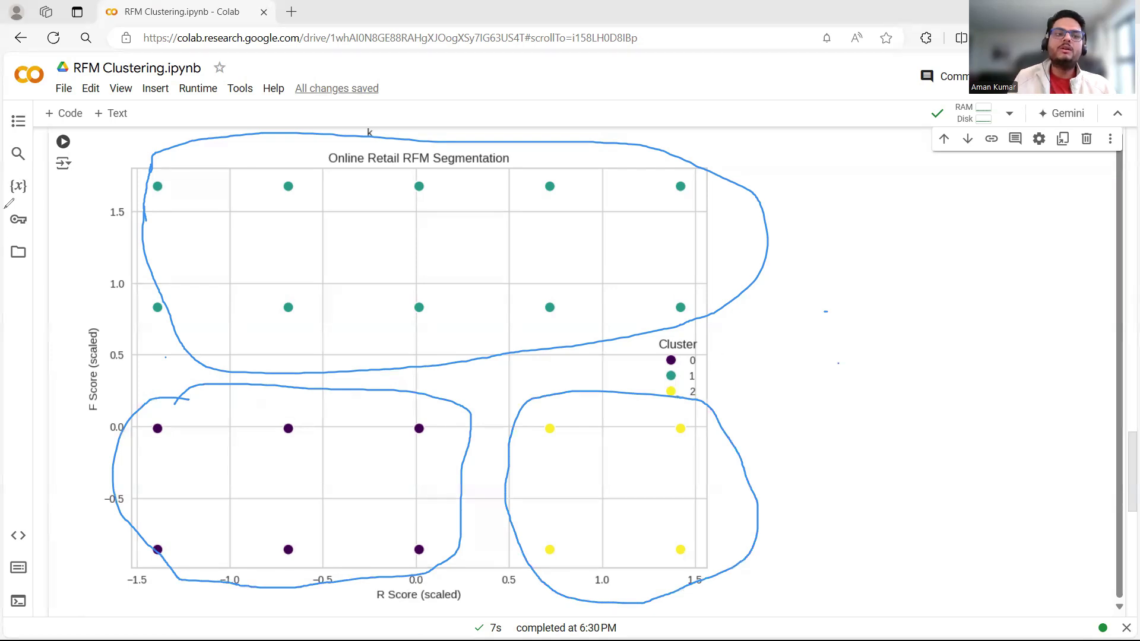
pyautogui.moveTo(824, 291); pyautogui.dragTo(814, 286)
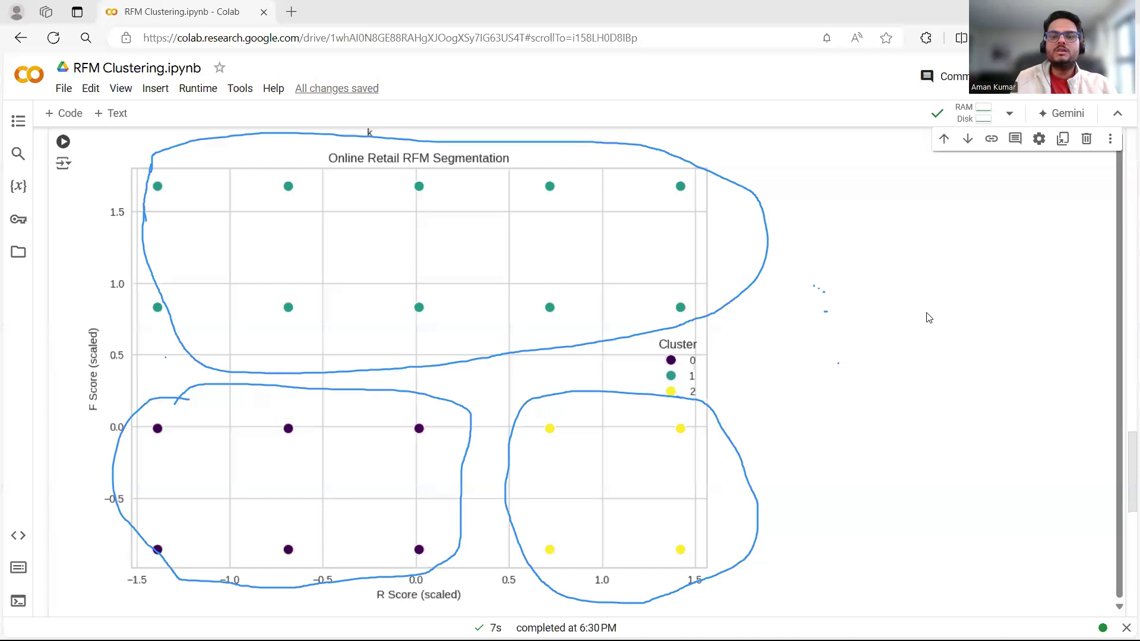
# Return to the Distortion Score Elbow plot and erase the three freehand circles drawn over the page.
pyautogui.scroll(-3, 775, 435)
pyautogui.scroll(4, 775, 435)
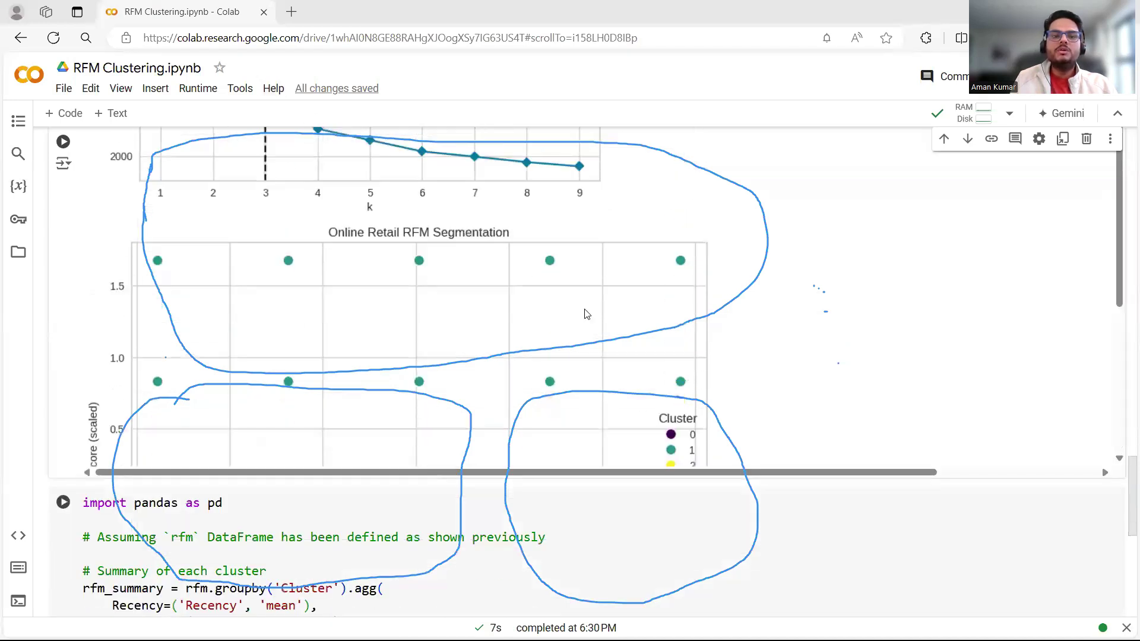
pyautogui.scroll(3, 547, 265)
pyautogui.scroll(3, 339, 163)
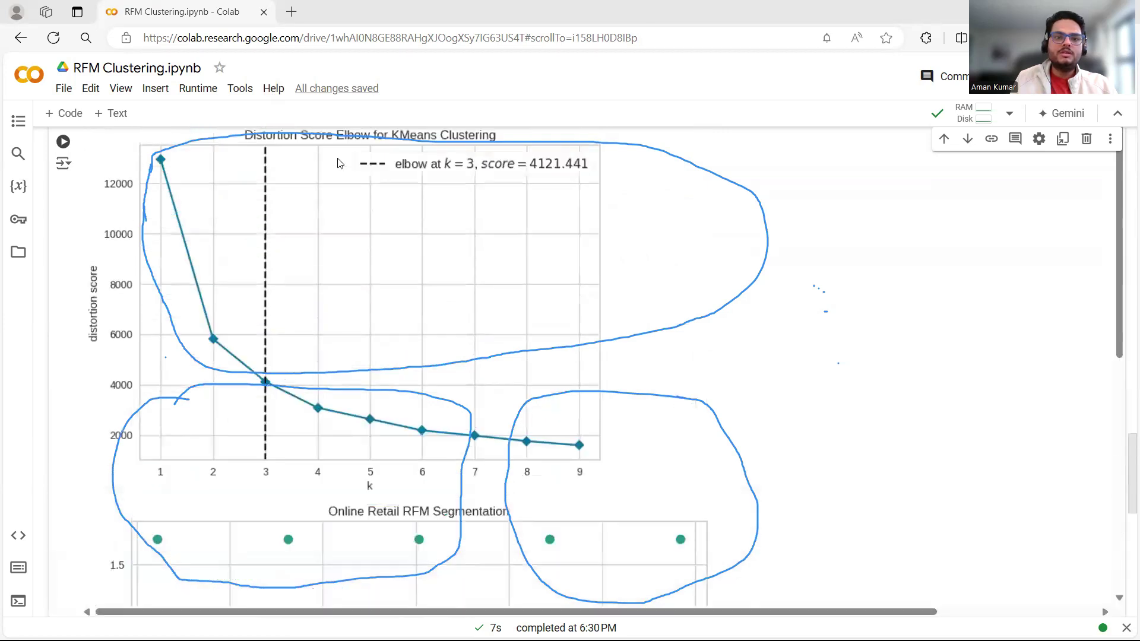
pyautogui.scroll(2, 340, 163)
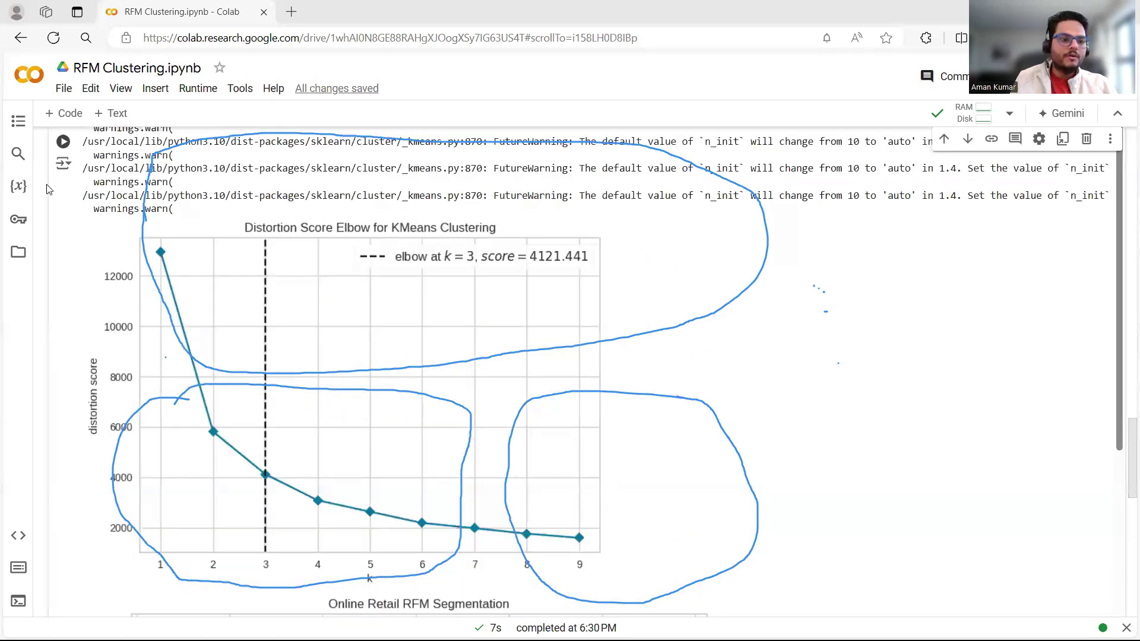
pyautogui.scroll(1, 238, 435)
pyautogui.moveTo(237, 435)
pyautogui.mouseDown()
pyautogui.moveTo(160, 139)
pyautogui.moveTo(738, 520)
pyautogui.mouseUp()
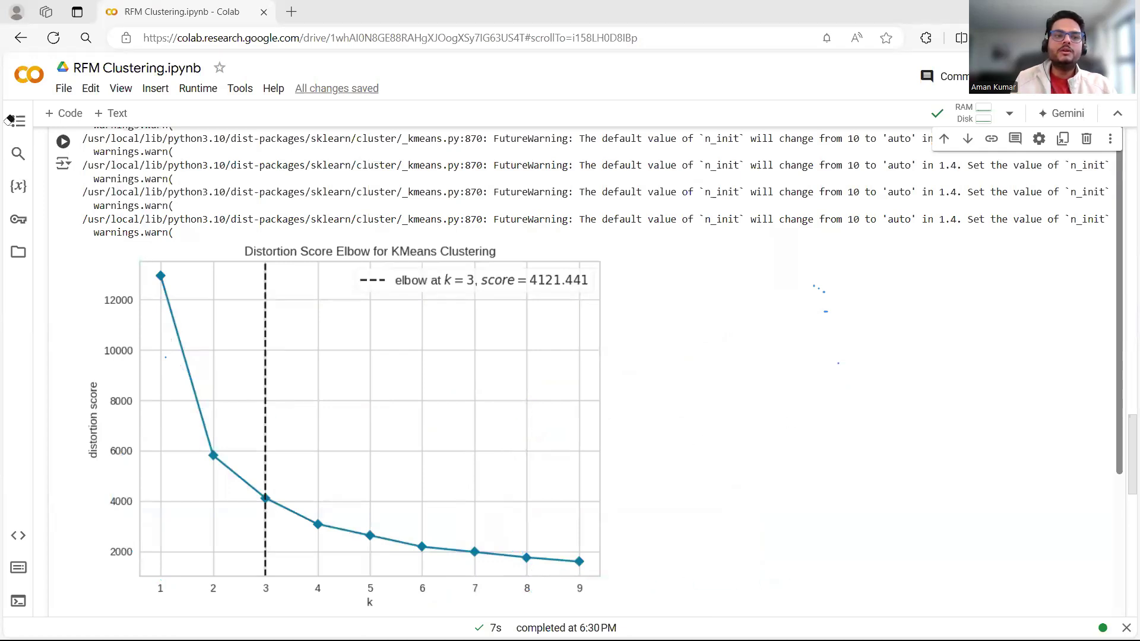
# Review the Online Retail RFM Segmentation scatterplot below the elbow plot and the start of the cluster summary cell.
pyautogui.scroll(-6, 715, 436)
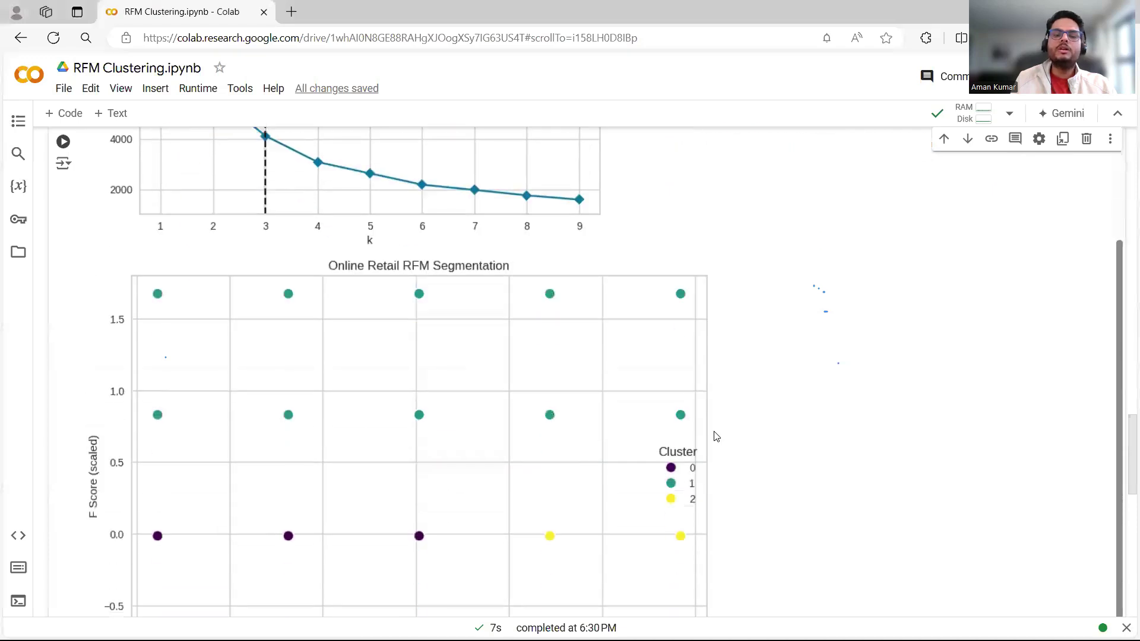
pyautogui.scroll(2, 715, 437)
pyautogui.scroll(-9, 725, 458)
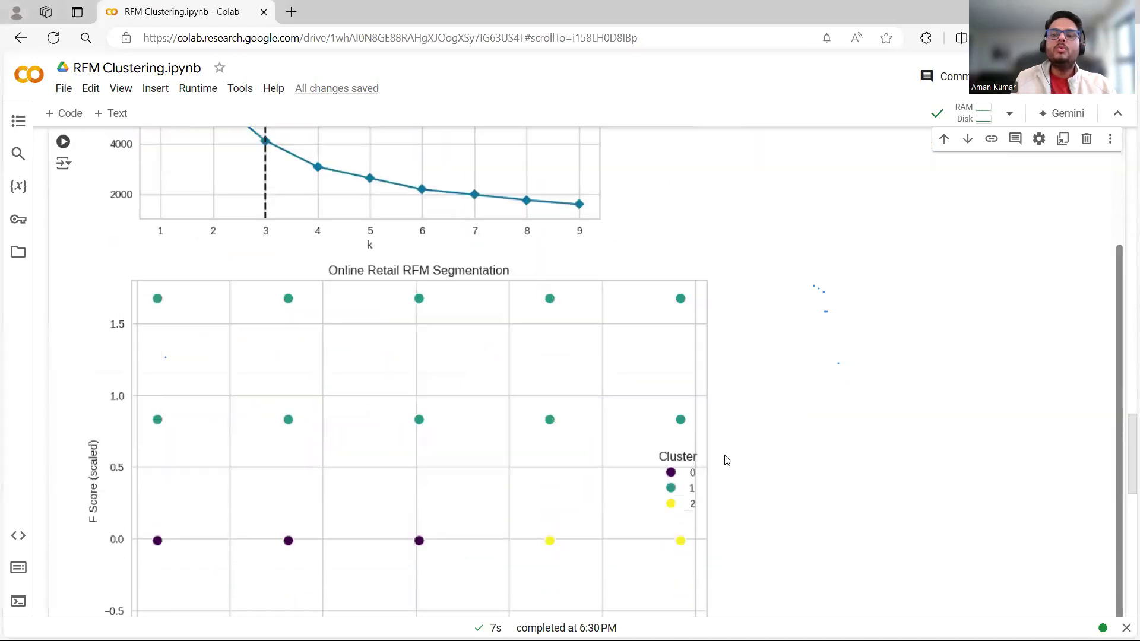
pyautogui.scroll(2, 725, 457)
pyautogui.scroll(4, 750, 366)
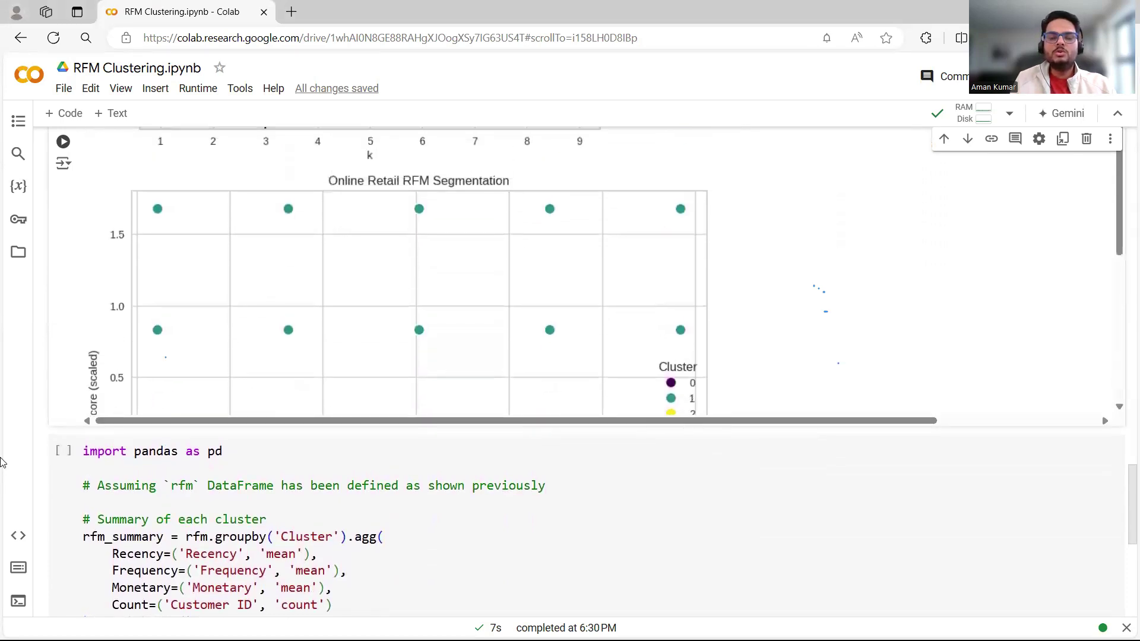
pyautogui.scroll(1, 1115, 240)
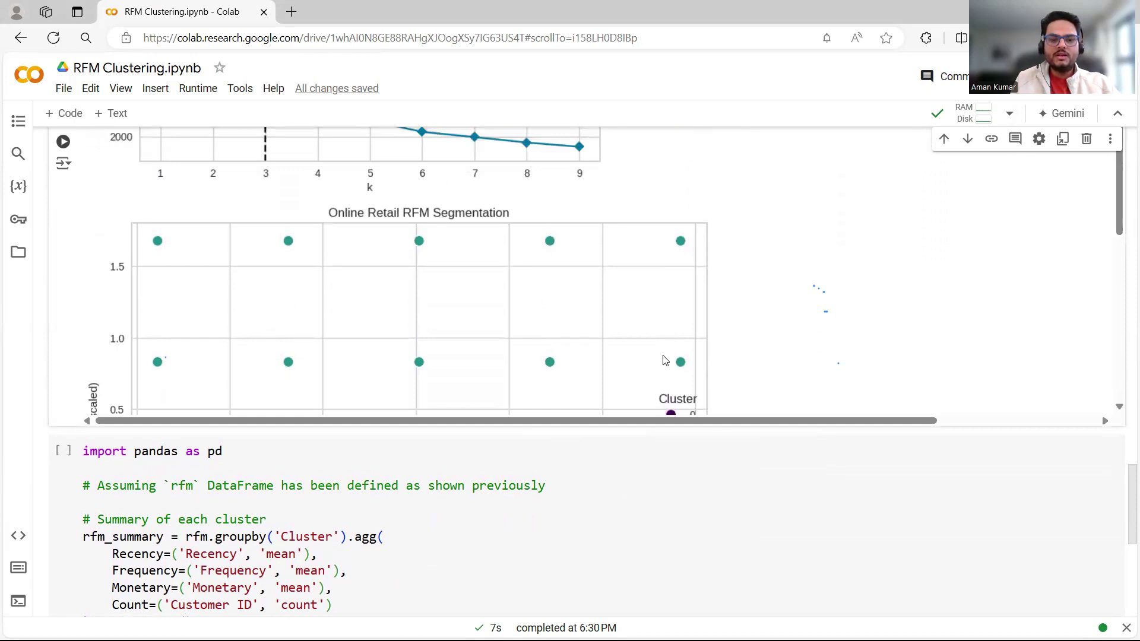
# Switch to the Scrble Lite whiteboard and draw a wide red rectangle on the blank area of page 2.
pyautogui.hotkey('alt', 'Tab')
pyautogui.hotkey('alt', 'Tab')
pyautogui.hotkey('alt', 'Tab')
pyautogui.scroll(15, 558, 305)
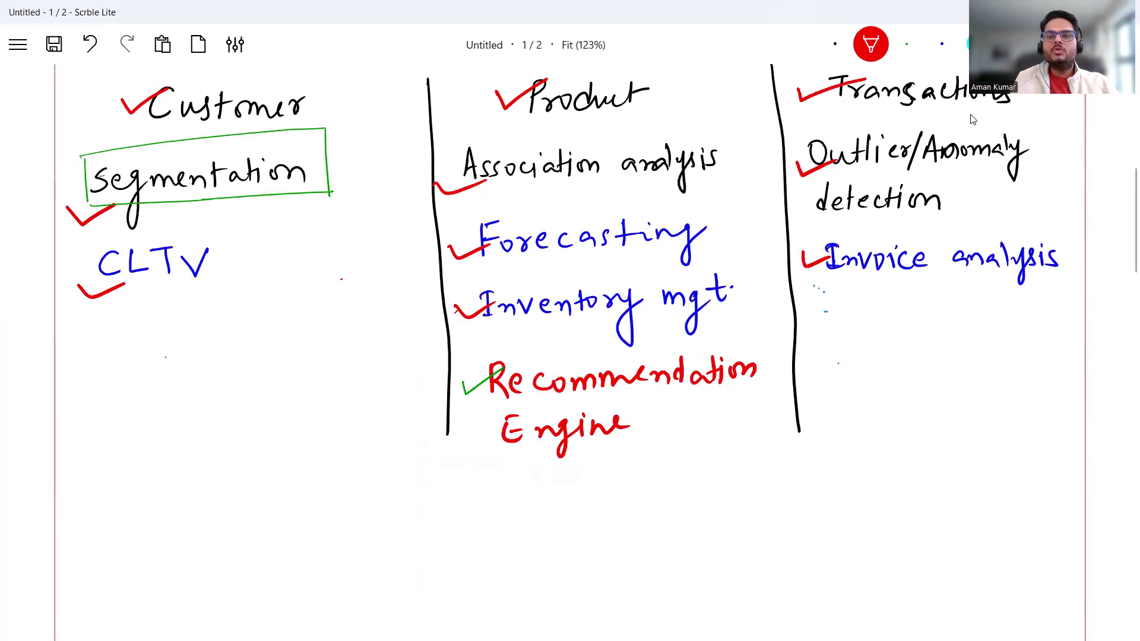
pyautogui.scroll(-1, 696, 414)
pyautogui.scroll(-15, 696, 414)
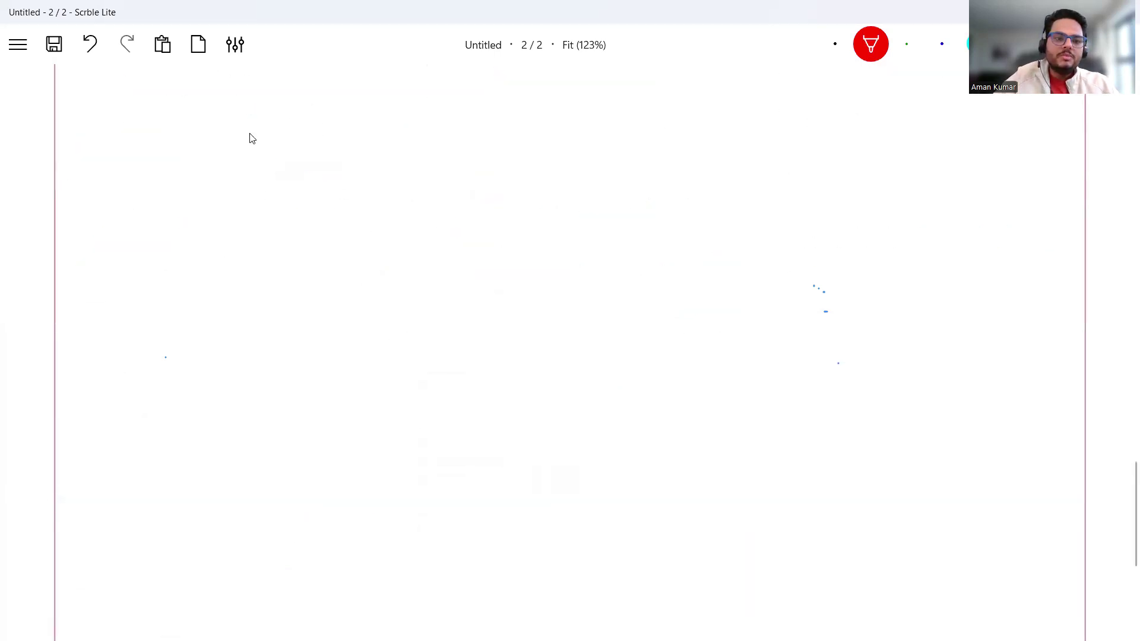
pyautogui.moveTo(159, 189); pyautogui.dragTo(162, 336)
pyautogui.moveTo(162, 195)
pyautogui.mouseDown()
pyautogui.moveTo(605, 164)
pyautogui.moveTo(606, 313)
pyautogui.mouseUp()
pyautogui.moveTo(178, 340); pyautogui.dragTo(588, 326)
# Draw three short red arrows pointing rightward across the rectangle's left edge to represent rows.
pyautogui.moveTo(128, 232)
pyautogui.mouseDown()
pyautogui.moveTo(177, 228)
pyautogui.moveTo(172, 241)
pyautogui.mouseUp()
pyautogui.moveTo(137, 260); pyautogui.dragTo(178, 254)
pyautogui.moveTo(174, 248); pyautogui.dragTo(181, 285)
pyautogui.moveTo(176, 276); pyautogui.dragTo(168, 304)
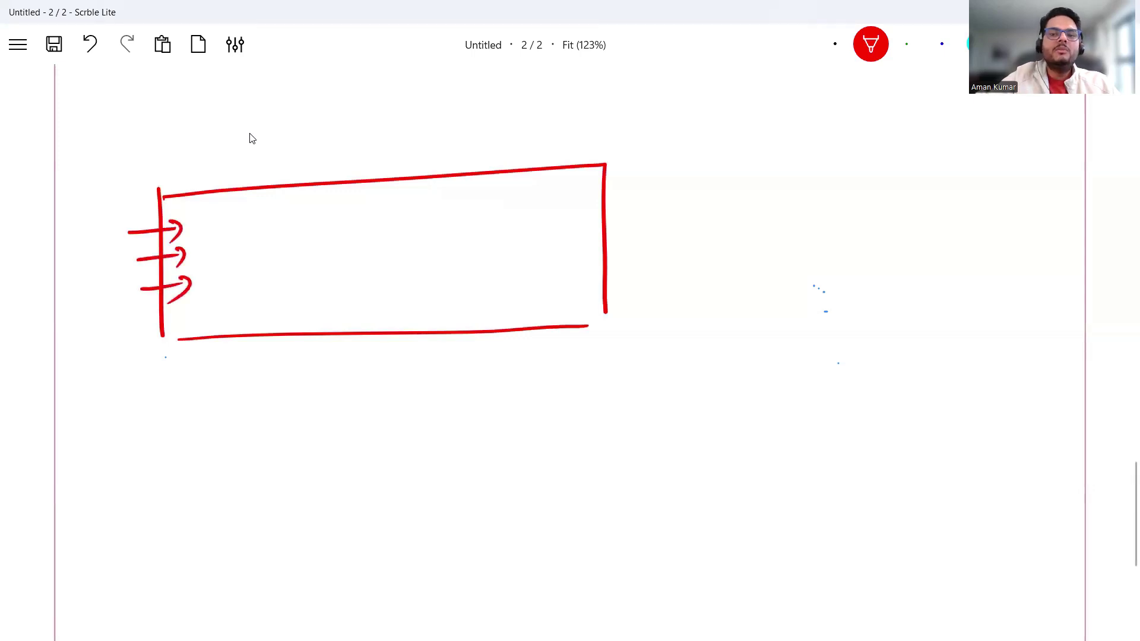
# Draw four black downward arrows across the rectangle's upper edge to represent columns.
pyautogui.click(836, 44)
pyautogui.moveTo(288, 171)
pyautogui.mouseDown()
pyautogui.moveTo(288, 221)
pyautogui.moveTo(304, 206)
pyautogui.mouseUp()
pyautogui.moveTo(355, 164); pyautogui.dragTo(358, 205)
pyautogui.moveTo(350, 195); pyautogui.dragTo(373, 196)
pyautogui.moveTo(425, 163)
pyautogui.mouseDown()
pyautogui.moveTo(426, 205)
pyautogui.moveTo(445, 196)
pyautogui.mouseUp()
pyautogui.moveTo(504, 158); pyautogui.dragTo(505, 205)
pyautogui.moveTo(494, 190); pyautogui.dragTo(526, 191)
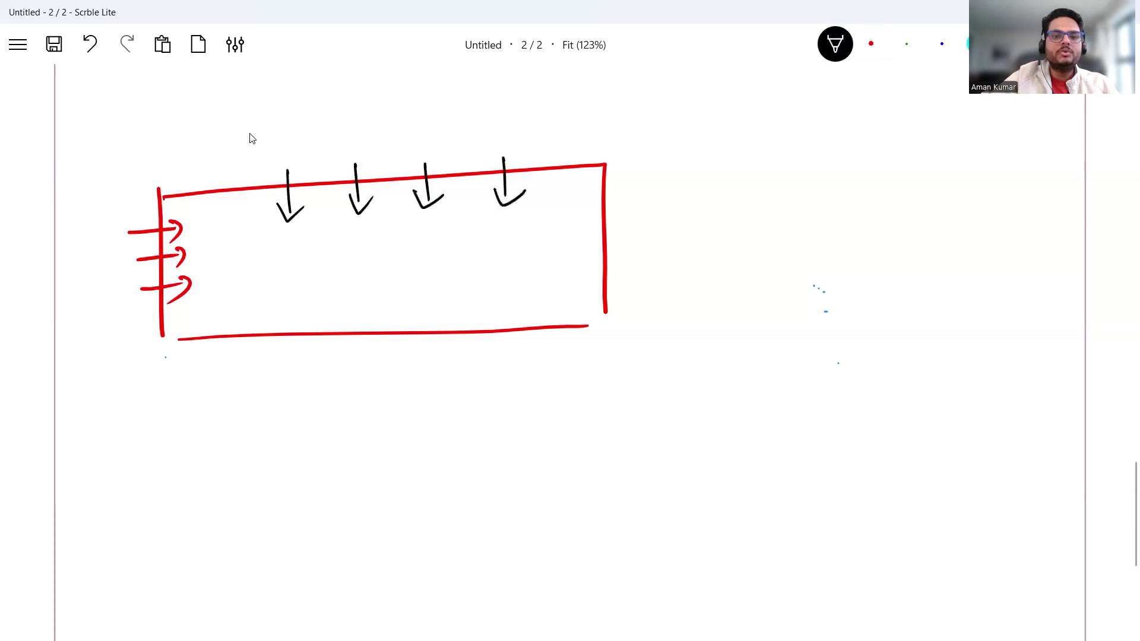
# Add two rows of four black check marks inside the rectangle, beneath the downward arrows.
pyautogui.moveTo(283, 244); pyautogui.dragTo(330, 243)
pyautogui.moveTo(358, 240); pyautogui.dragTo(476, 227)
pyautogui.moveTo(489, 235); pyautogui.dragTo(531, 224)
pyautogui.moveTo(296, 280); pyautogui.dragTo(341, 279)
pyautogui.moveTo(349, 277)
pyautogui.mouseDown()
pyautogui.moveTo(361, 286)
pyautogui.moveTo(398, 271)
pyautogui.mouseUp()
pyautogui.moveTo(422, 270); pyautogui.dragTo(527, 265)
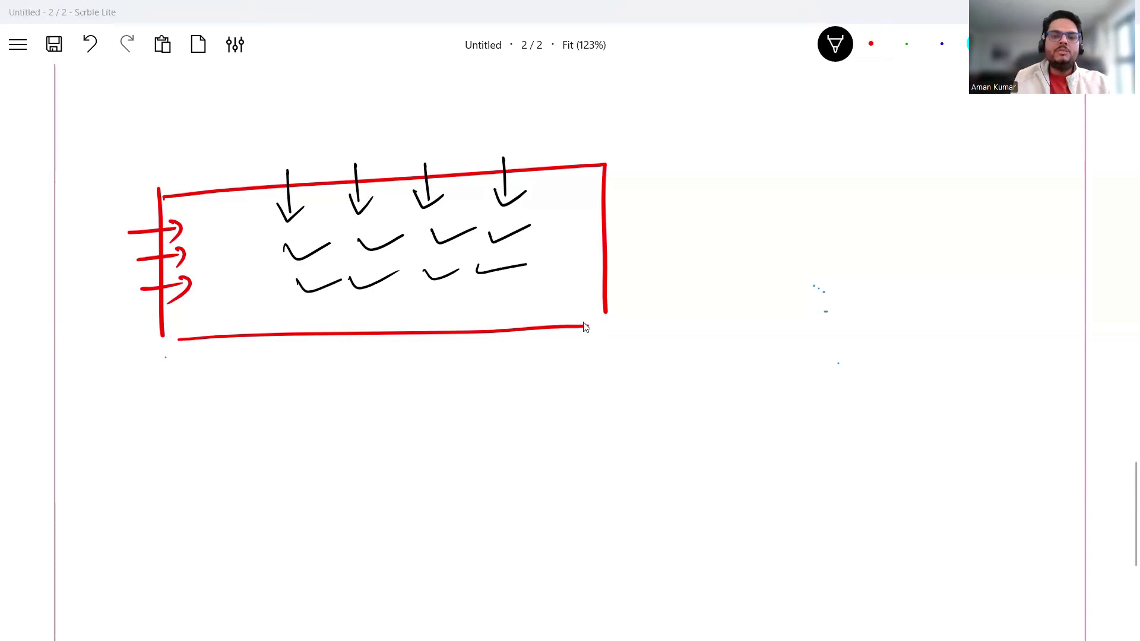
# Switch back to the RFM Clustering notebook in Colab and return to the data-loading cell at its beginning.
pyautogui.hotkey('alt', 'Tab')
pyautogui.scroll(4, 575, 330)
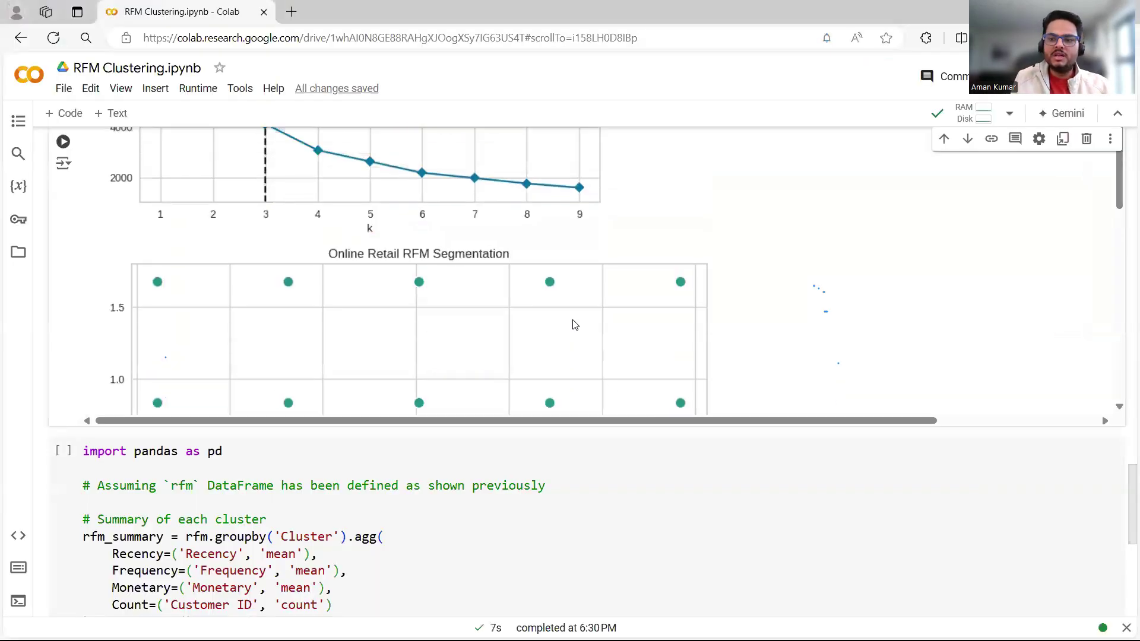
pyautogui.scroll(1, 1047, 460)
pyautogui.scroll(1, 1122, 516)
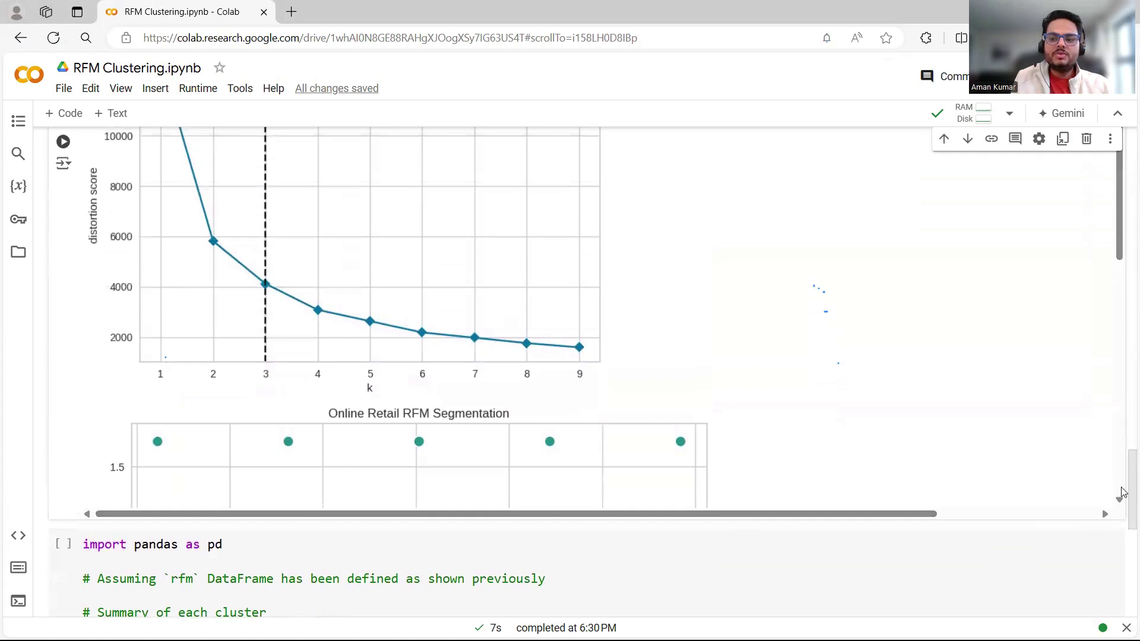
pyautogui.moveTo(1123, 466); pyautogui.dragTo(1124, 232)
pyautogui.scroll(5, 752, 430)
pyautogui.scroll(5, 751, 430)
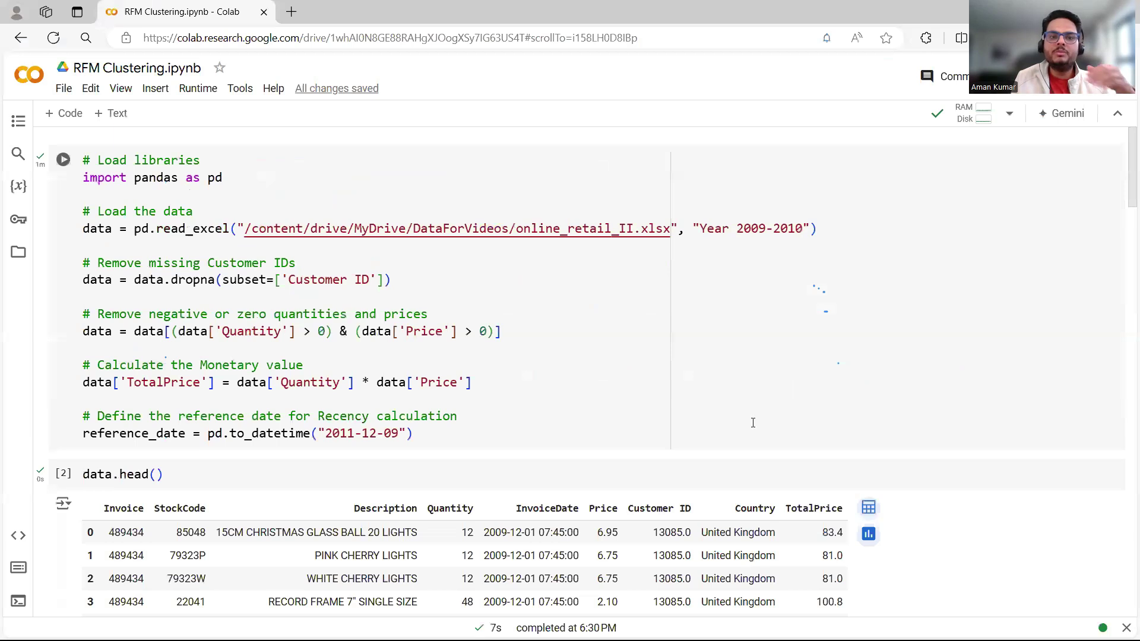